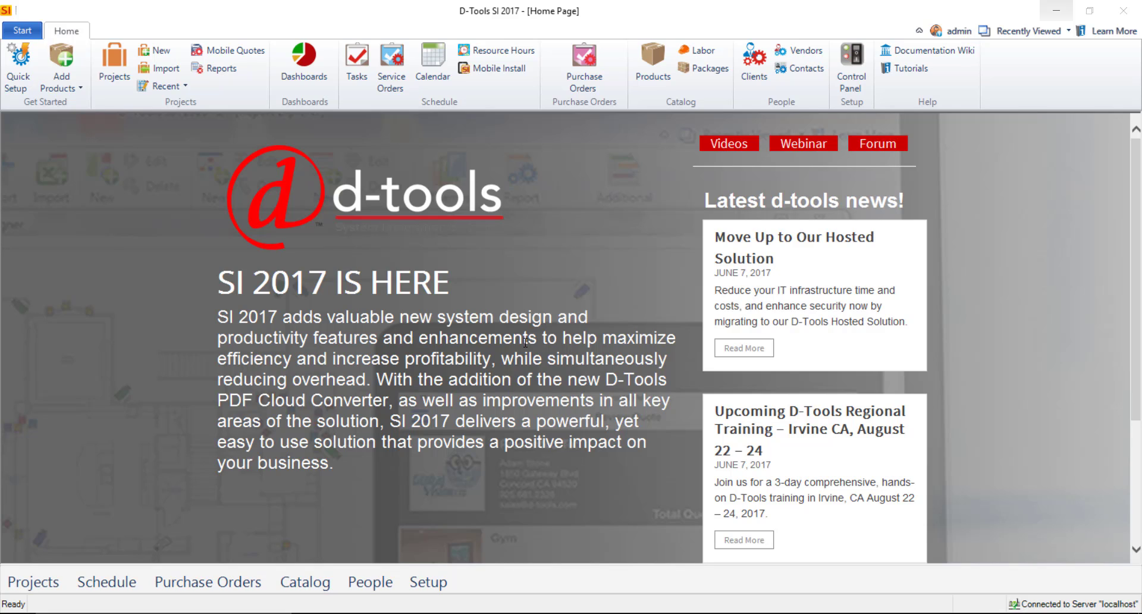
Switch to the Project Editor for the IT Infrastructure Upgrade project and run the client Quote report with the No Grouping definition
{"action": "mouse_move", "coordinate": [459, 613]}
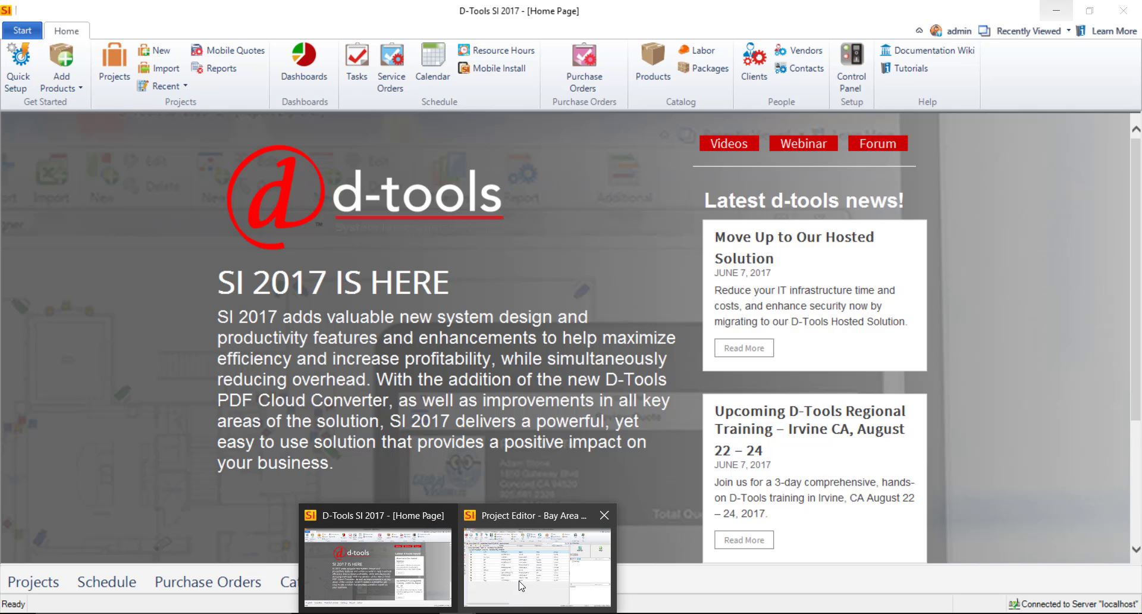
{"action": "left_click", "coordinate": [521, 584]}
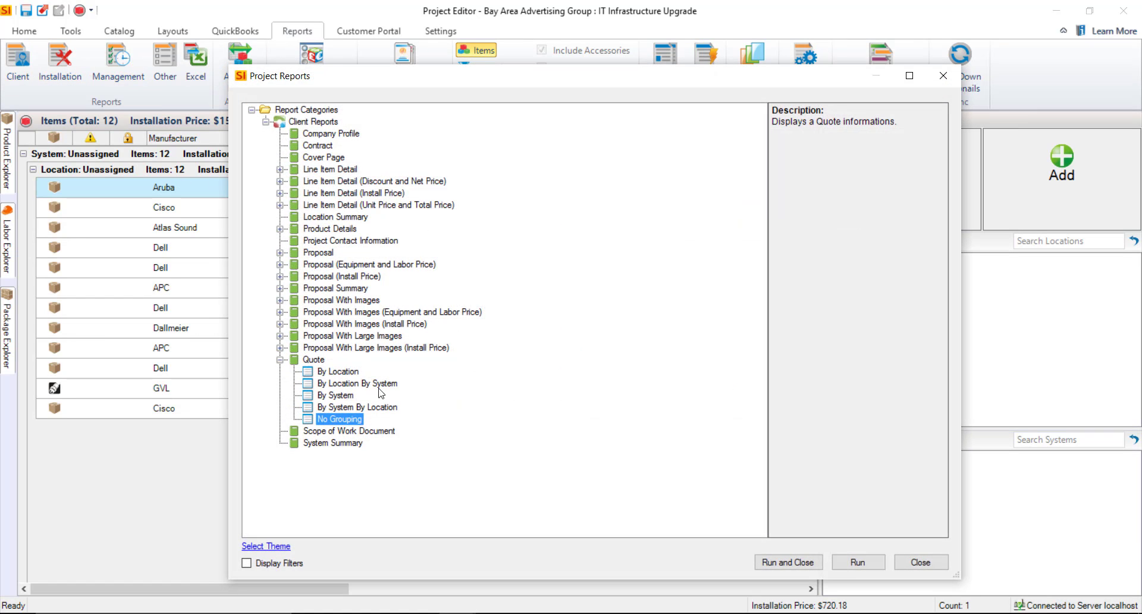
{"action": "left_click", "coordinate": [313, 360]}
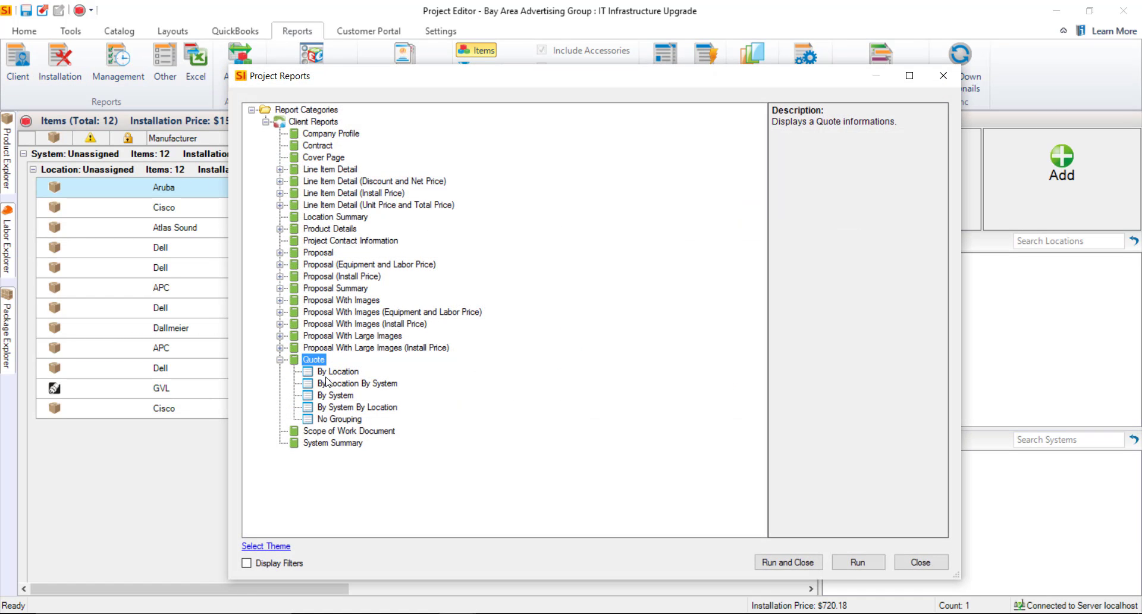
{"action": "left_click", "coordinate": [335, 420]}
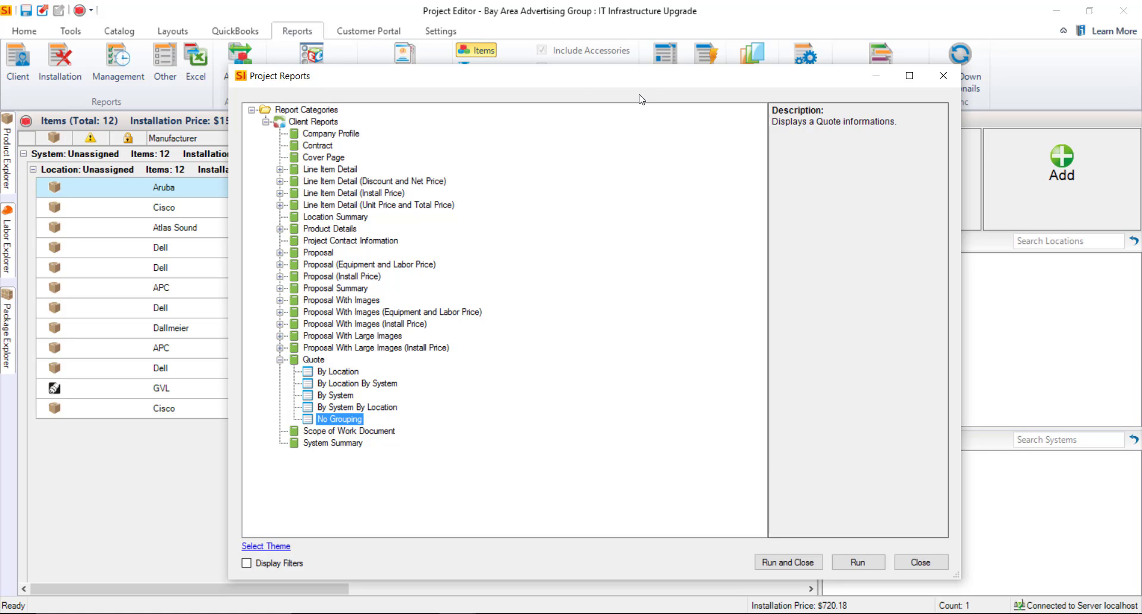
{"action": "left_click_drag", "start_coordinate": [644, 80], "coordinate": [470, 74]}
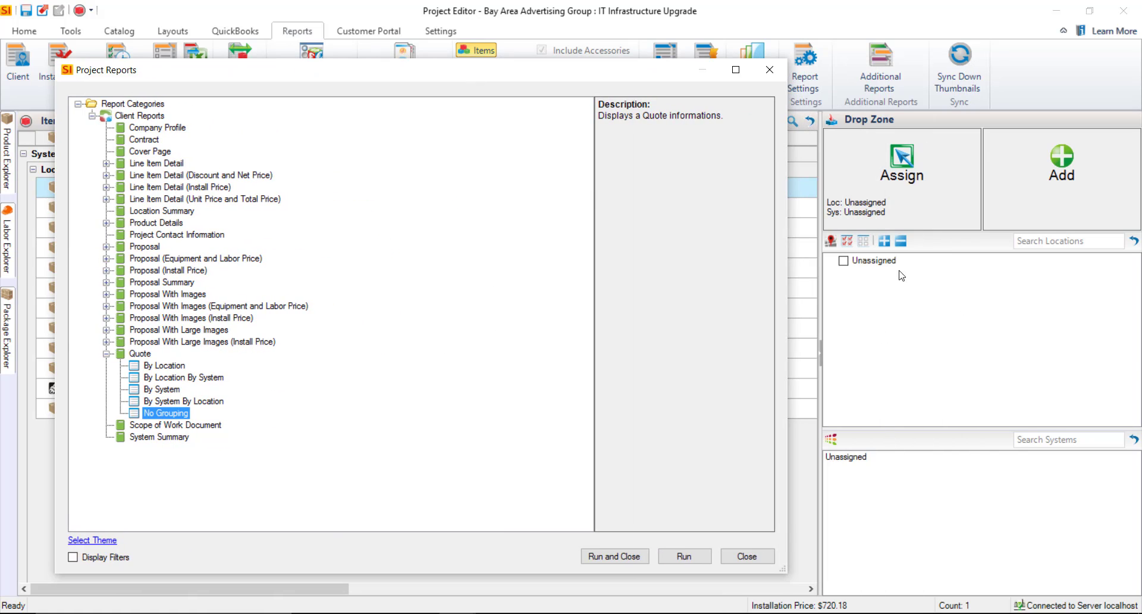
{"action": "left_click_drag", "start_coordinate": [526, 76], "coordinate": [675, 85]}
{"action": "left_click_drag", "start_coordinate": [424, 88], "coordinate": [310, 77]}
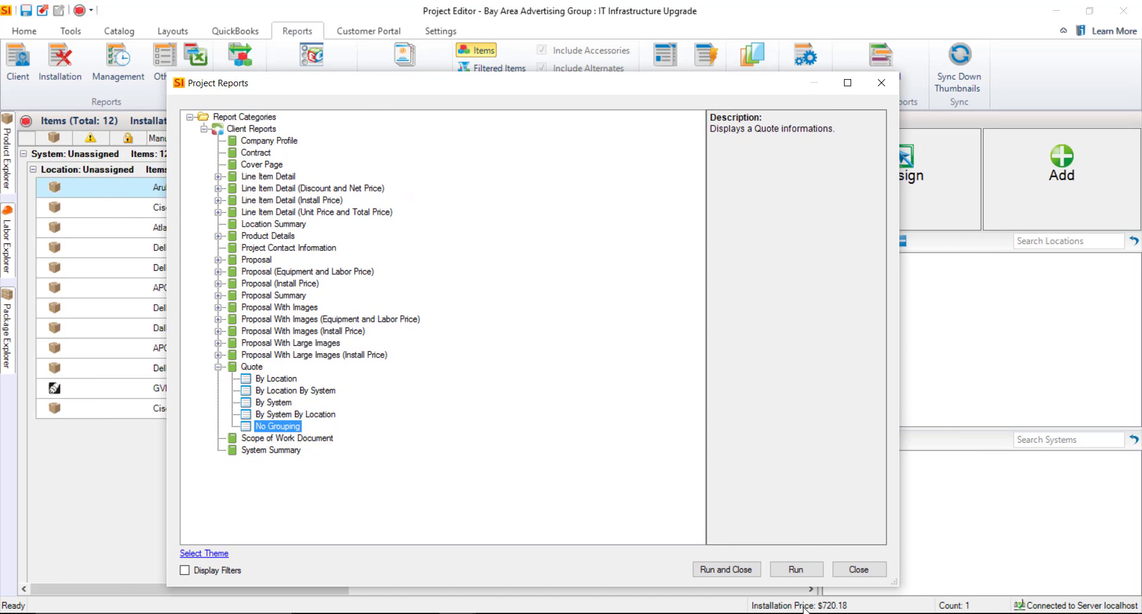
{"action": "left_click", "coordinate": [796, 569]}
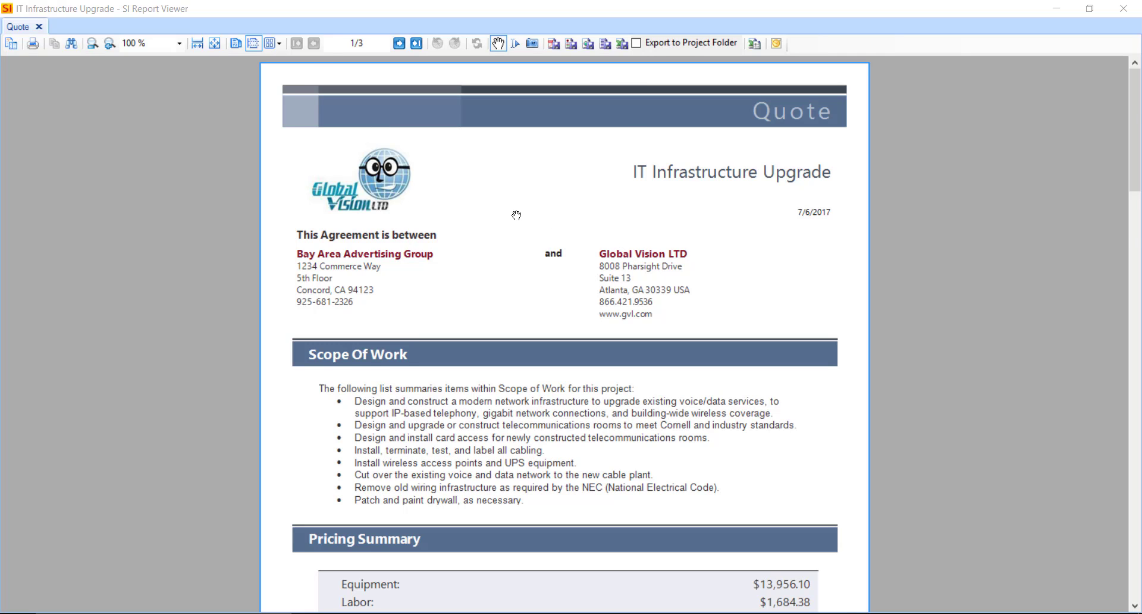
Review the Quote report's scope of work, pricing summary, payment terms and equipment details, and close the report viewer
{"action": "scroll", "coordinate": [517, 216], "scroll_direction": "down", "scroll_amount": 3}
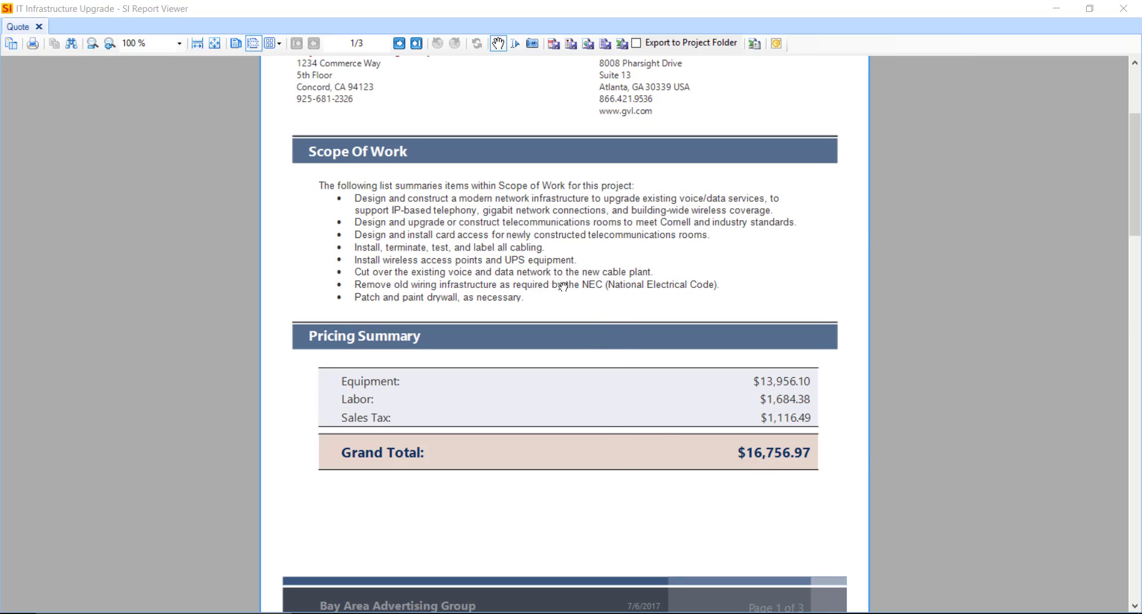
{"action": "scroll", "coordinate": [550, 286], "scroll_direction": "down", "scroll_amount": 2}
{"action": "scroll", "coordinate": [537, 325], "scroll_direction": "down", "scroll_amount": 1}
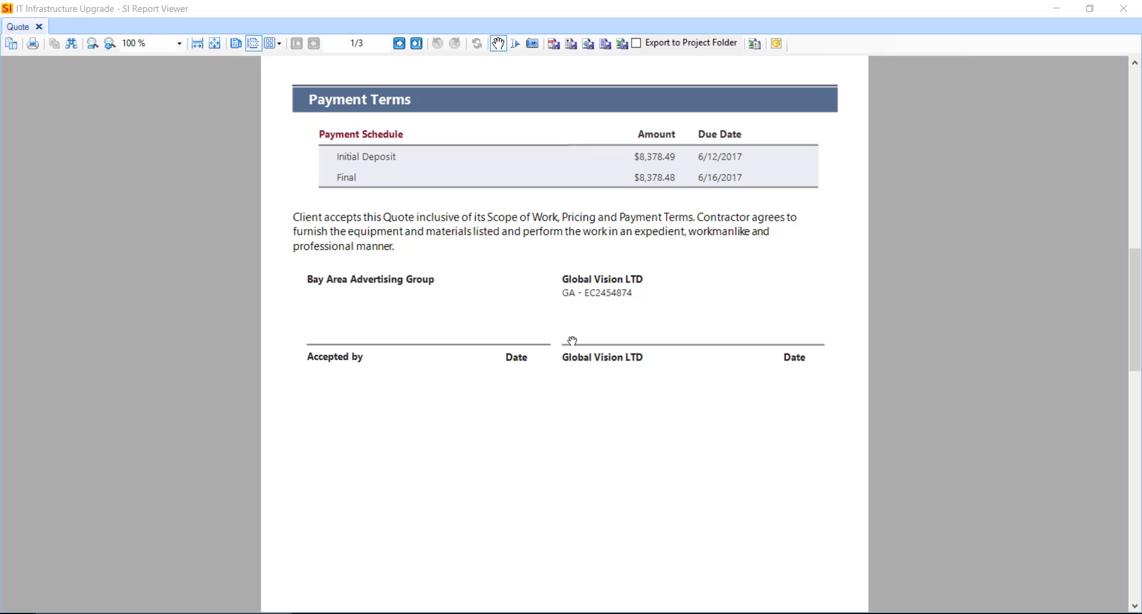
{"action": "scroll", "coordinate": [536, 323], "scroll_direction": "down", "scroll_amount": 10}
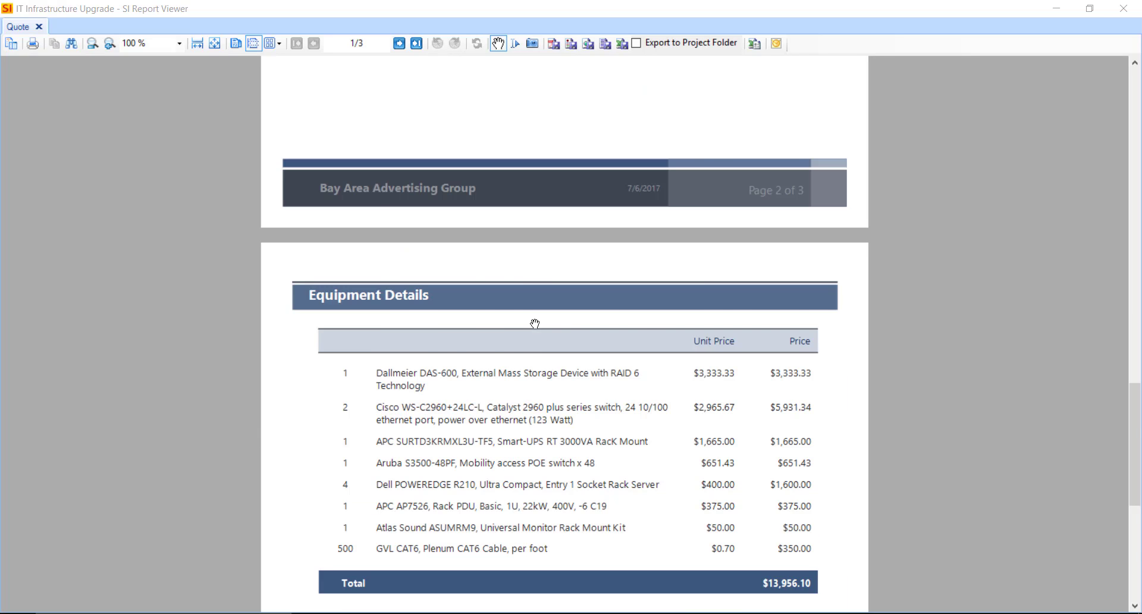
{"action": "scroll", "coordinate": [535, 323], "scroll_direction": "down", "scroll_amount": 3}
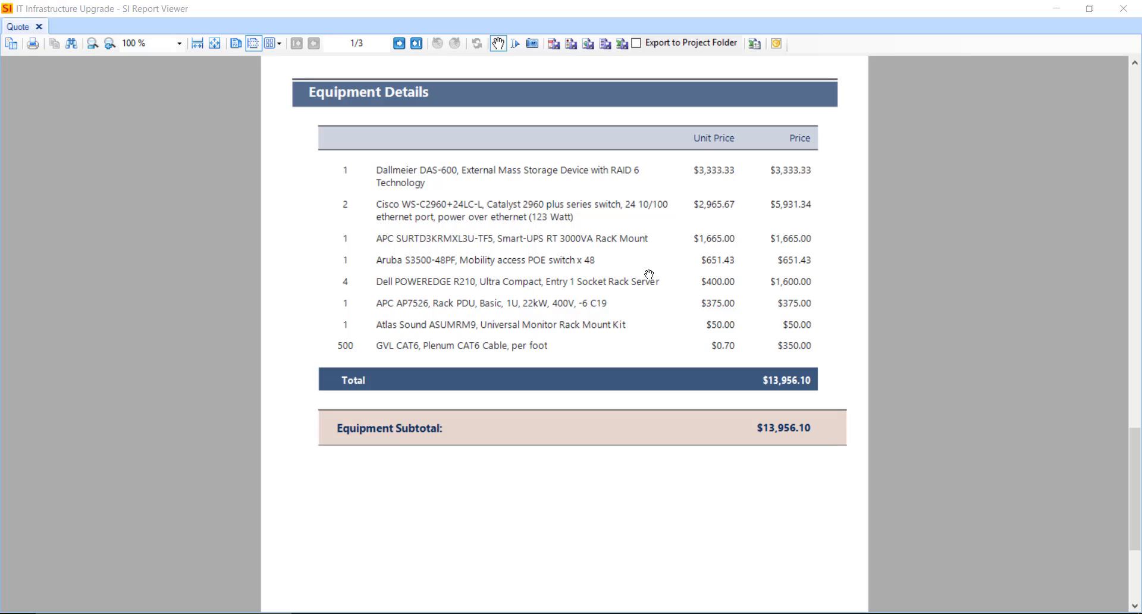
{"action": "scroll", "coordinate": [650, 275], "scroll_direction": "up", "scroll_amount": 10}
{"action": "scroll", "coordinate": [651, 275], "scroll_direction": "up", "scroll_amount": 8}
{"action": "left_click", "coordinate": [1124, 8]}
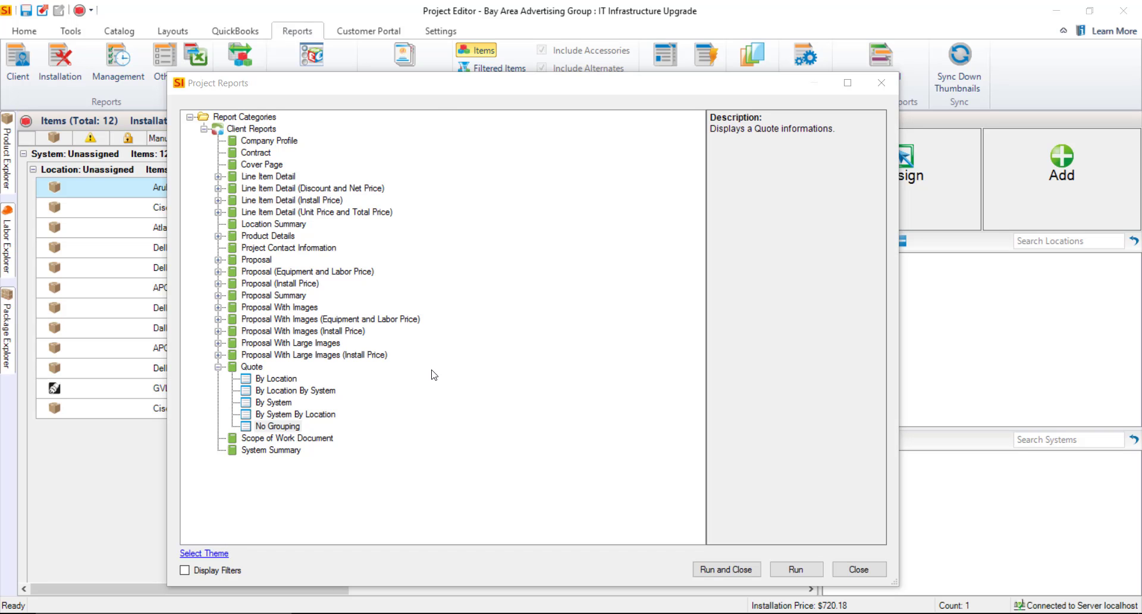
Examine the report parameters of the Quote report's No Grouping definition and leave it without saving
{"action": "left_click", "coordinate": [276, 426]}
{"action": "right_click", "coordinate": [277, 427]}
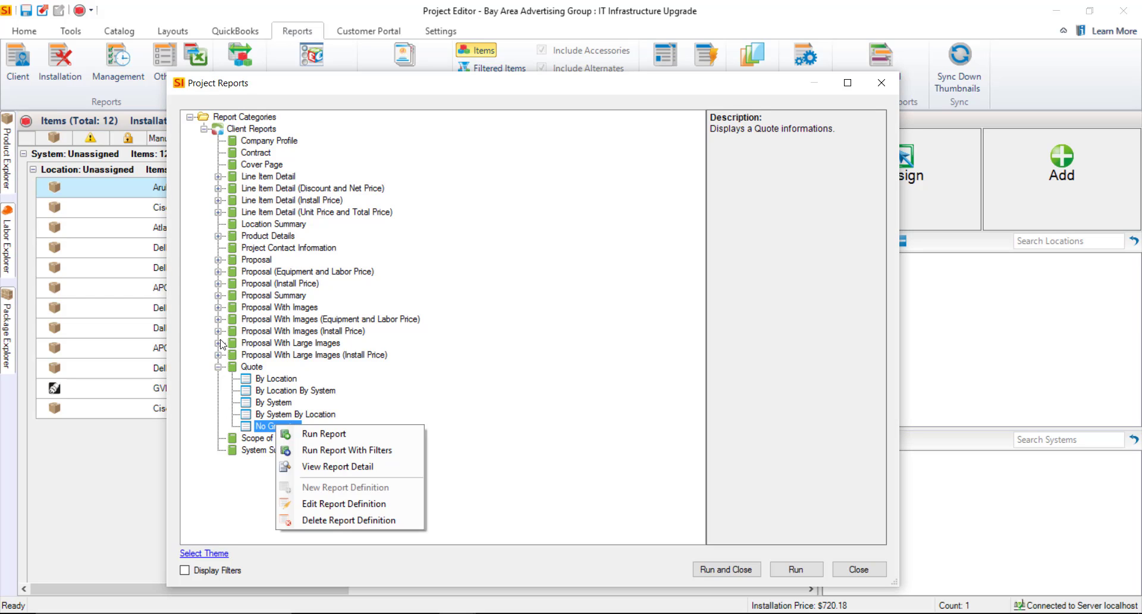
{"action": "left_click", "coordinate": [368, 505]}
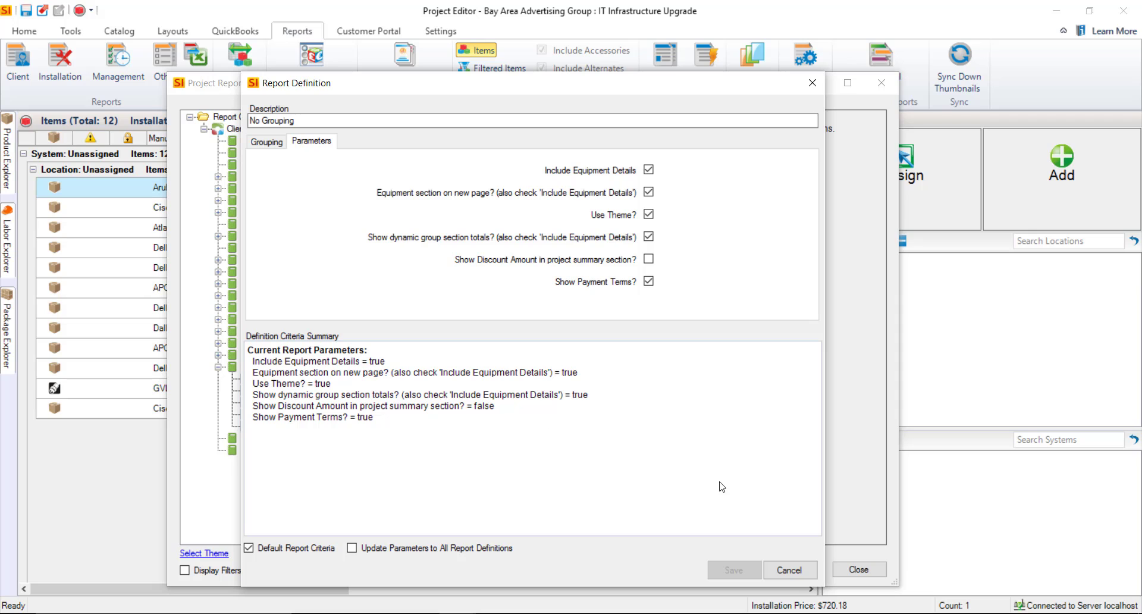
{"action": "left_click", "coordinate": [790, 570]}
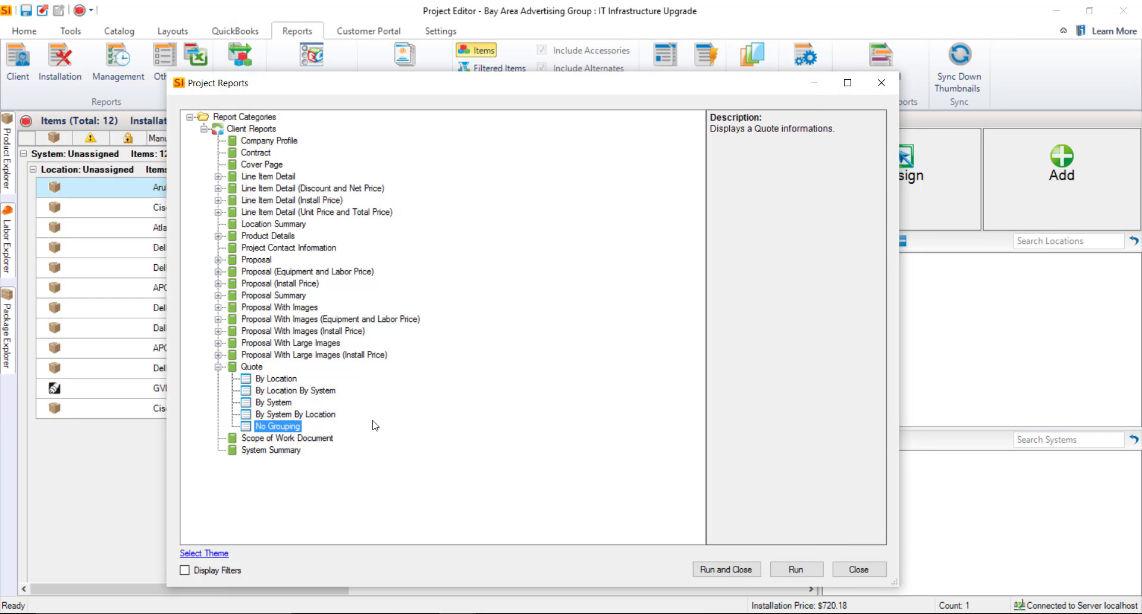
Look at creating a new report definition for the Quote report, and close the project reports without adding one
{"action": "left_click", "coordinate": [252, 367]}
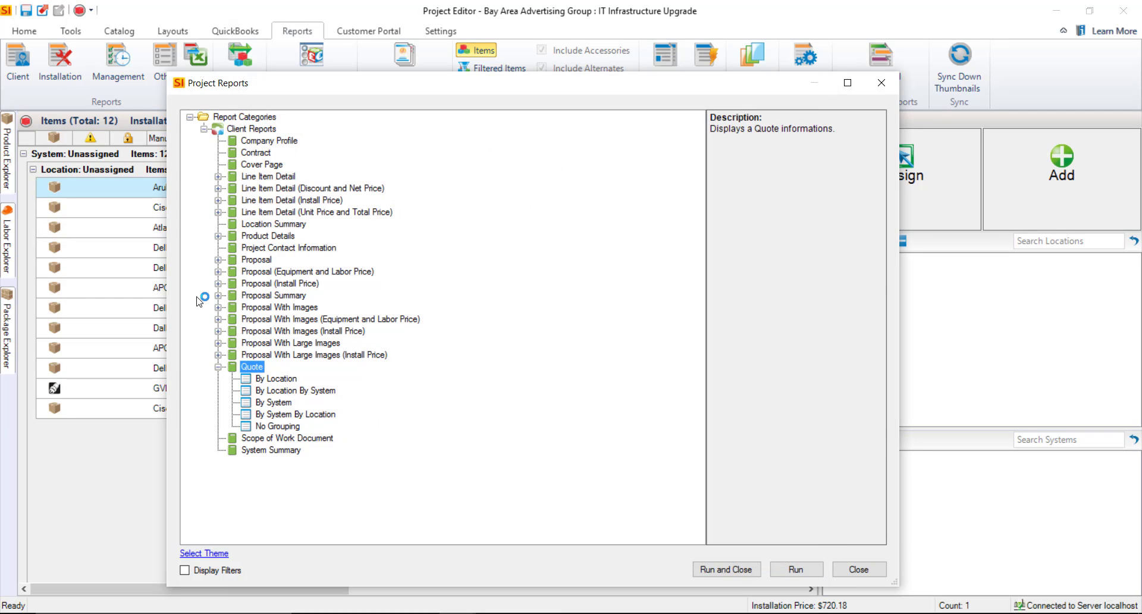
{"action": "right_click", "coordinate": [254, 369]}
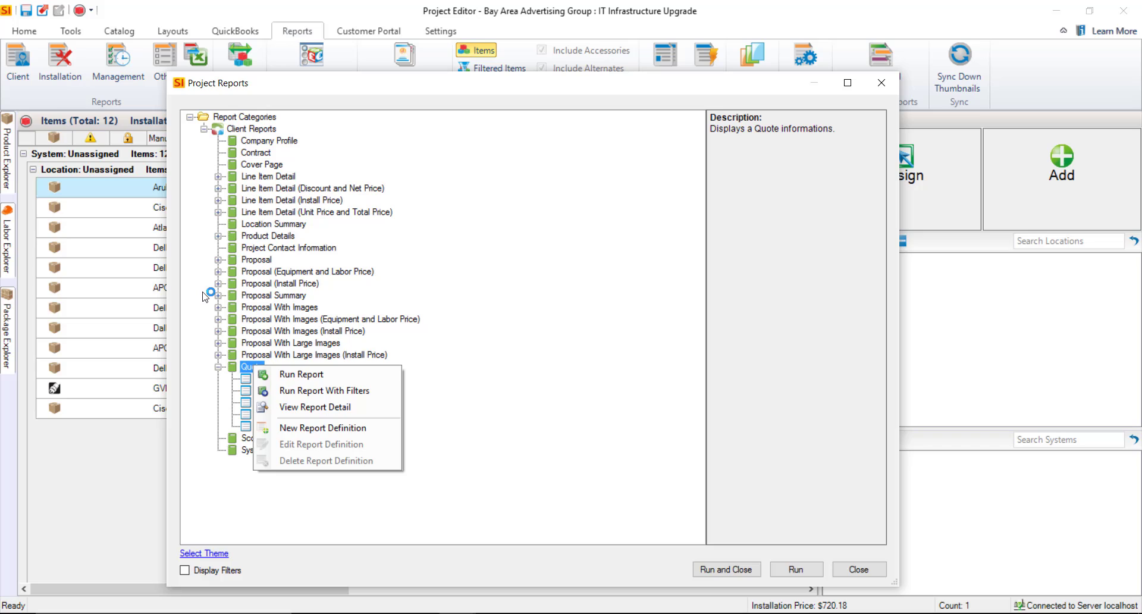
{"action": "left_click", "coordinate": [363, 428]}
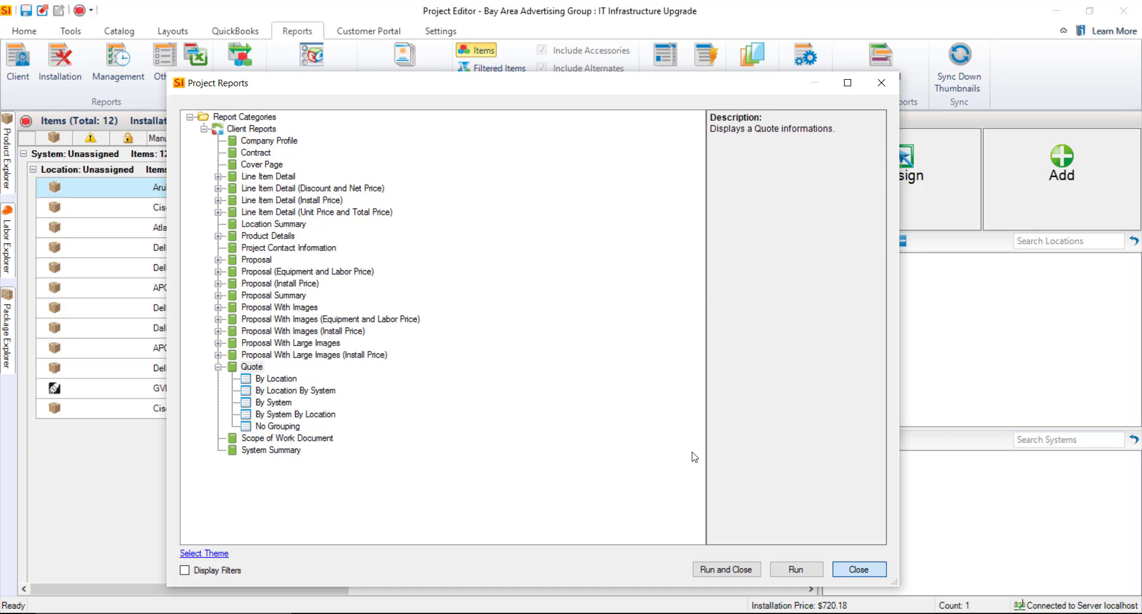
{"action": "left_click", "coordinate": [858, 569]}
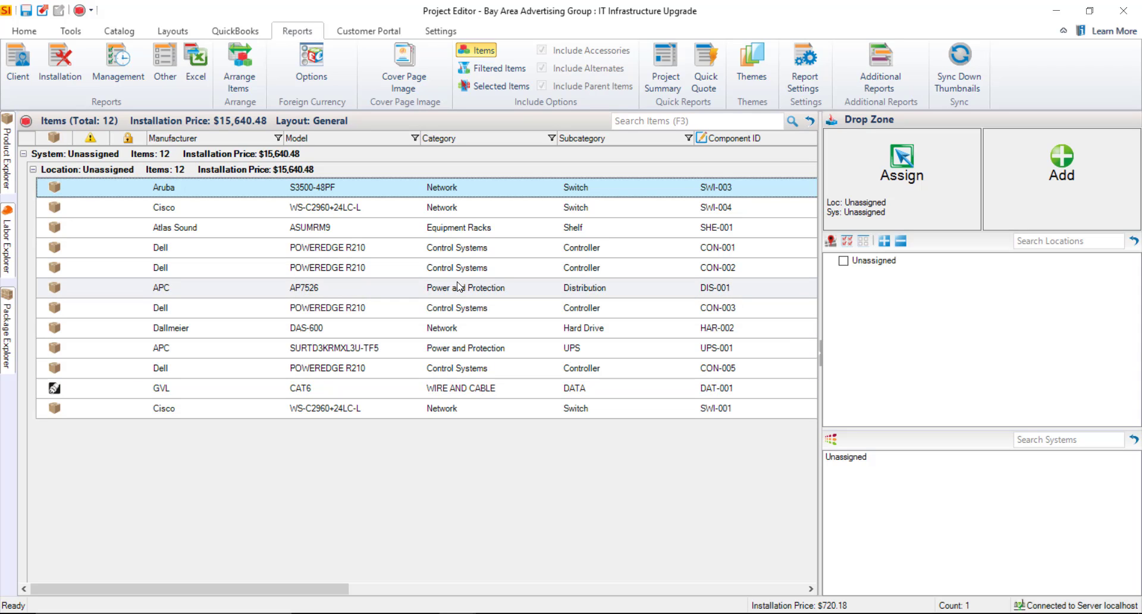
View the site and billing addresses in the project information and close it without changes
{"action": "left_click", "coordinate": [24, 30]}
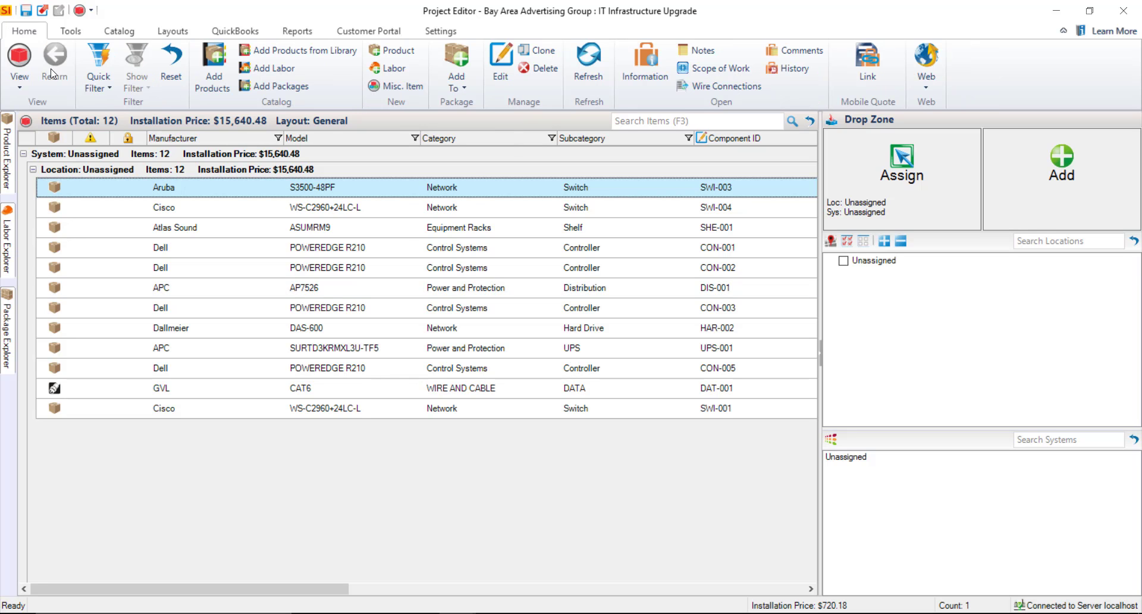
{"action": "left_click", "coordinate": [644, 79]}
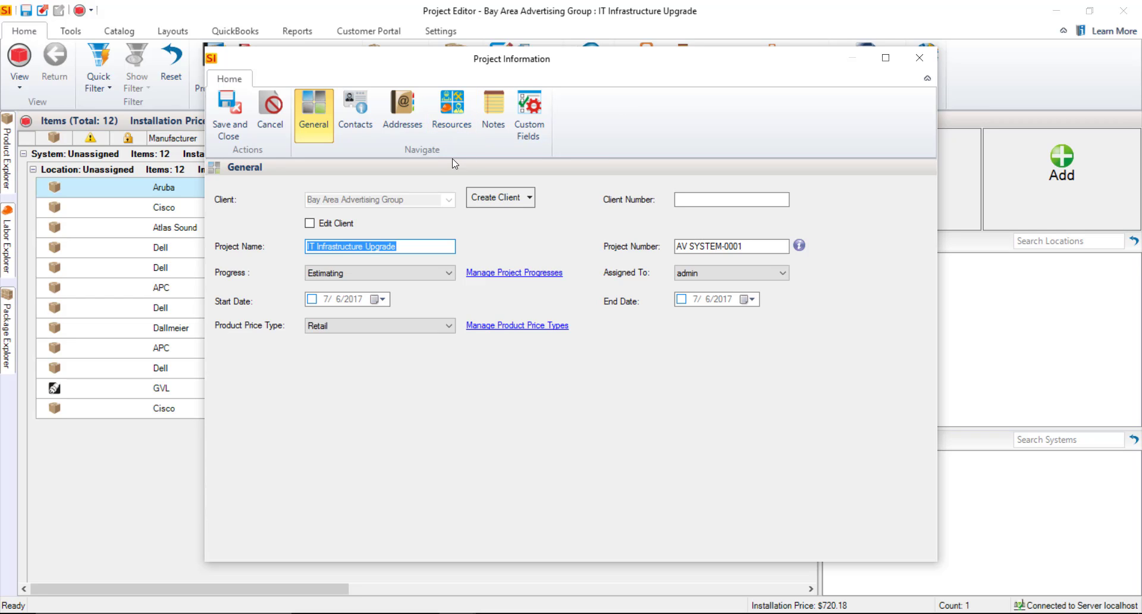
{"action": "left_click", "coordinate": [402, 122]}
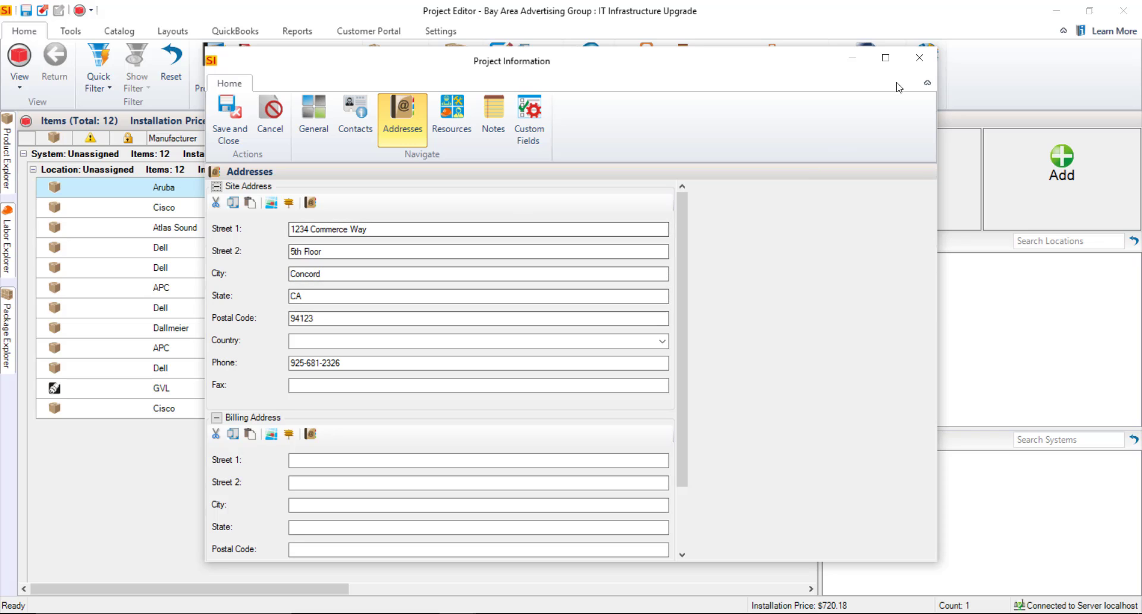
{"action": "left_click", "coordinate": [920, 57]}
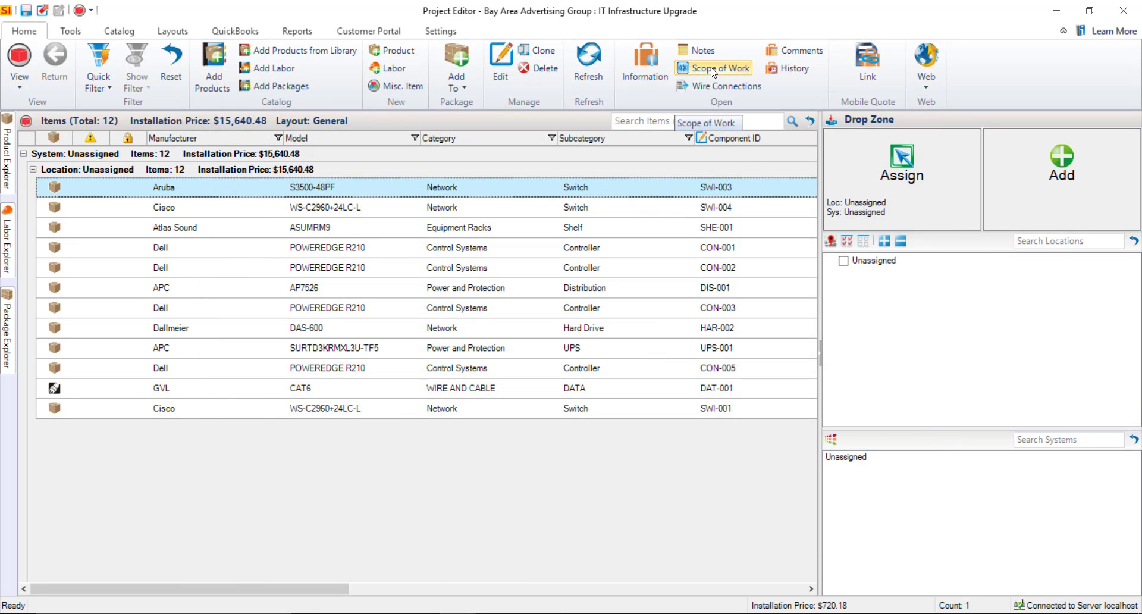
Review the project's scope of work and its payment terms, closing both without changes
{"action": "left_click", "coordinate": [690, 71]}
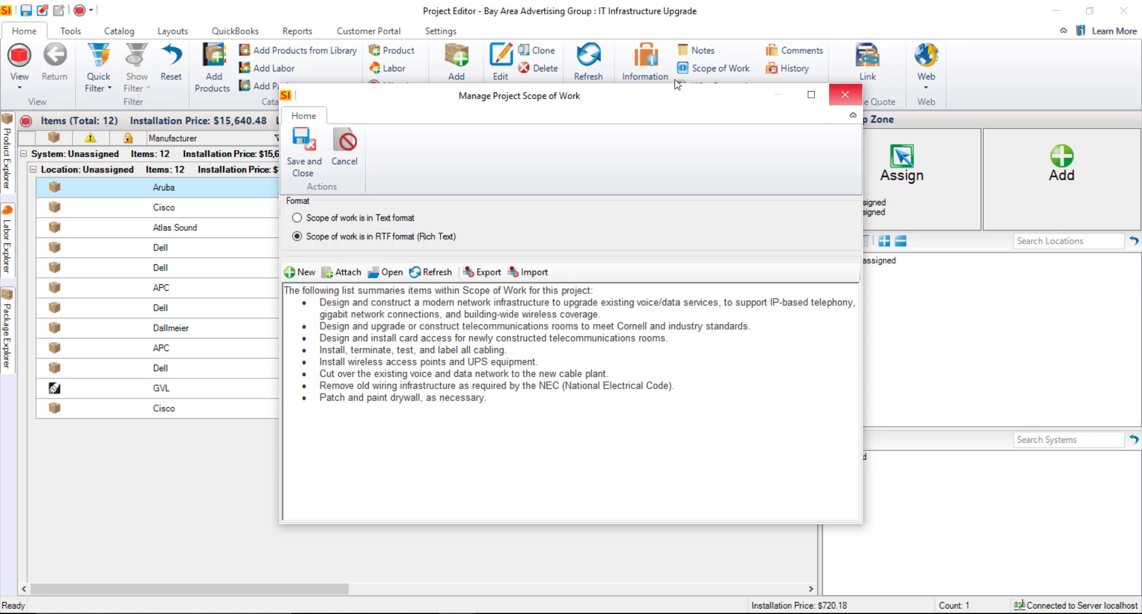
{"action": "left_click", "coordinate": [844, 94]}
{"action": "left_click", "coordinate": [445, 34]}
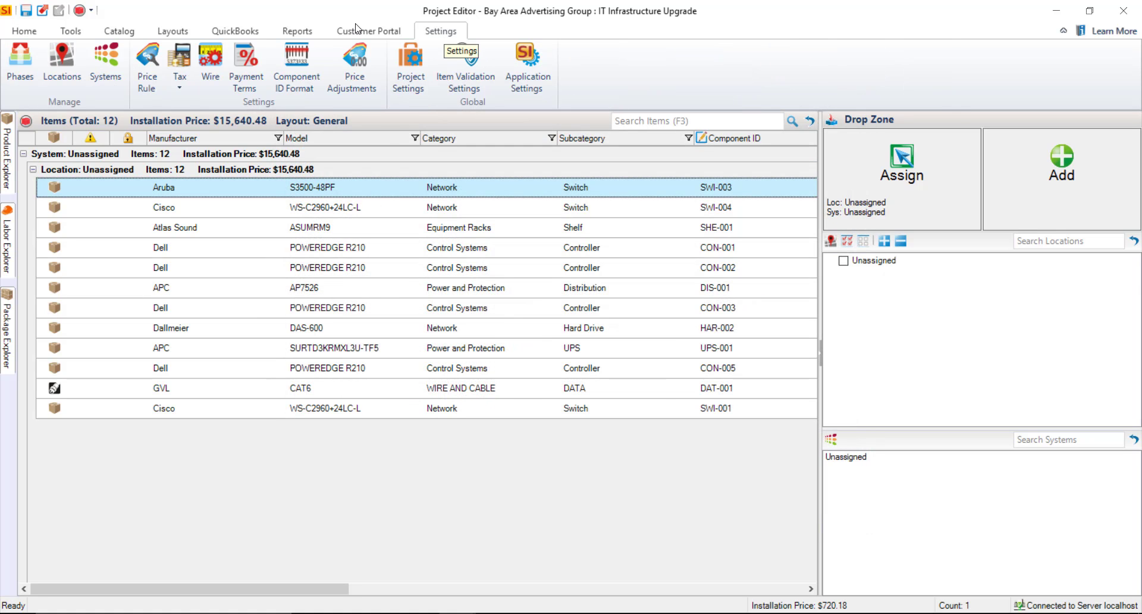
{"action": "left_click", "coordinate": [247, 79]}
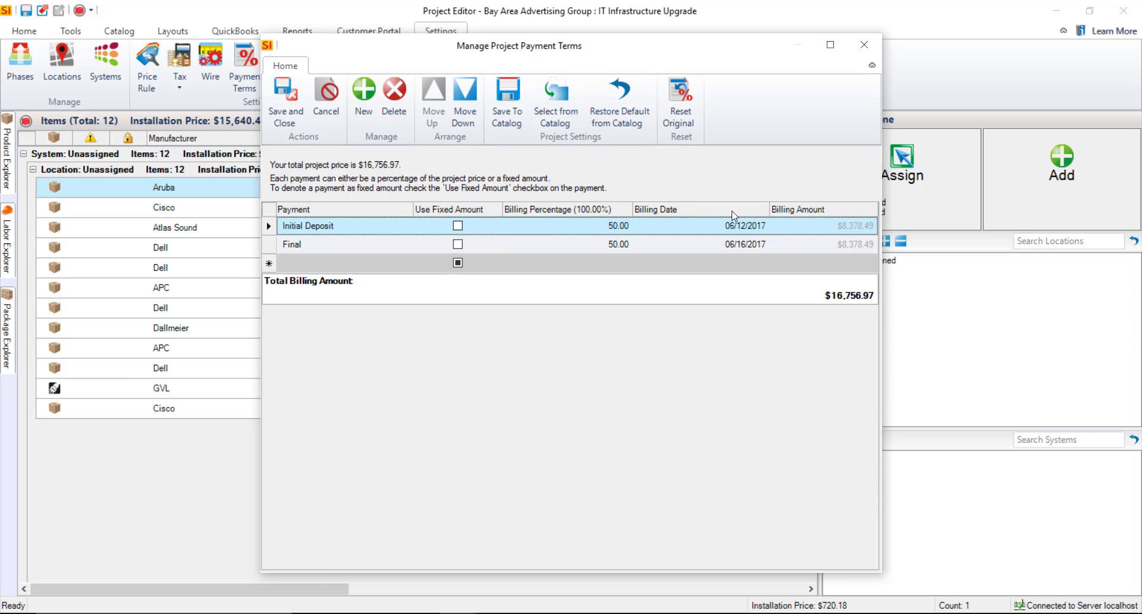
{"action": "left_click", "coordinate": [864, 45]}
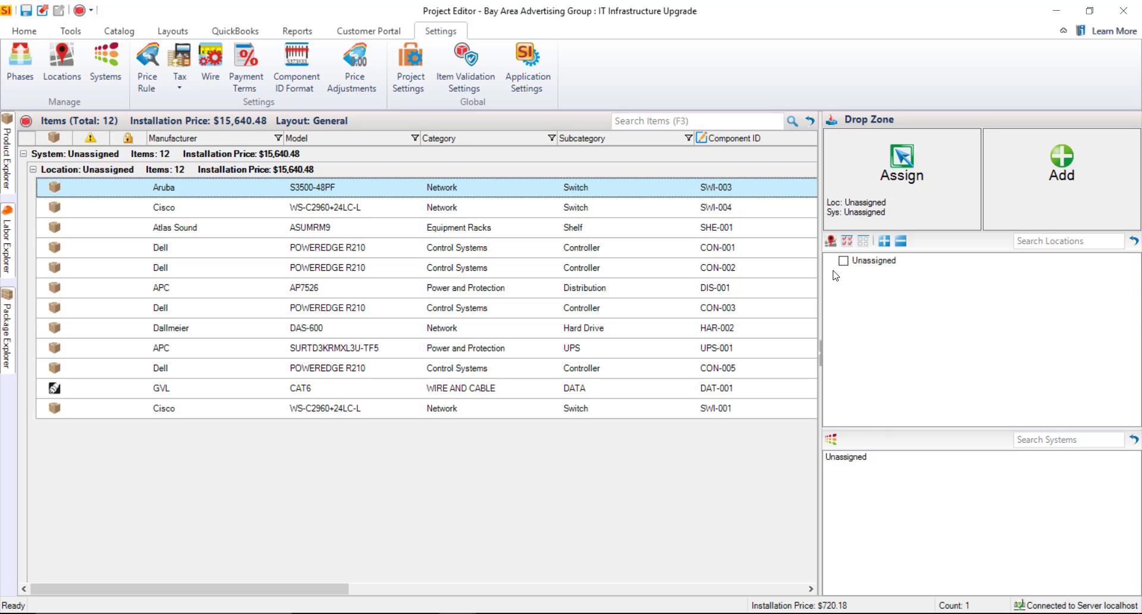
{"action": "left_click", "coordinate": [830, 241]}
{"action": "left_click", "coordinate": [64, 72]}
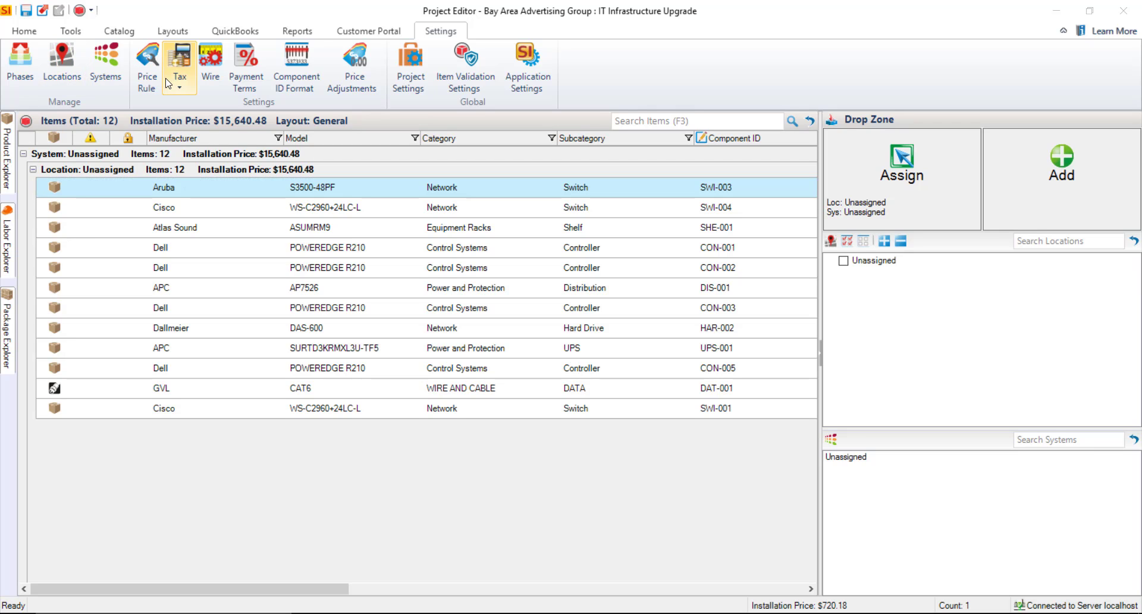
Open the client reports and look through the Quote report's definitions, including By Location, By System and No Grouping
{"action": "left_click", "coordinate": [294, 33]}
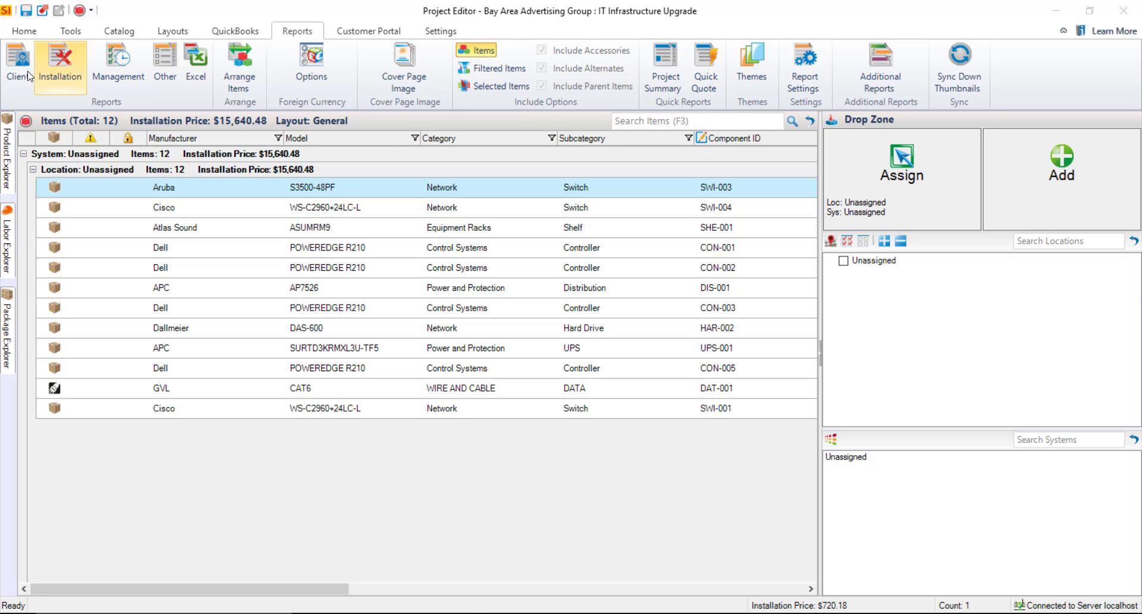
{"action": "left_click", "coordinate": [15, 61]}
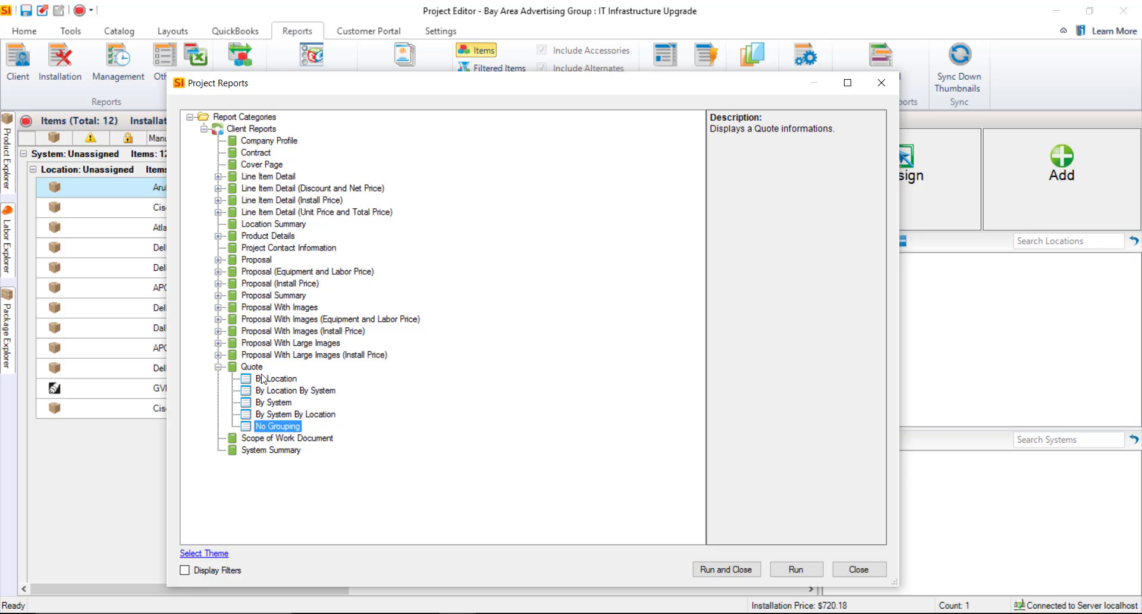
{"action": "left_click", "coordinate": [258, 366]}
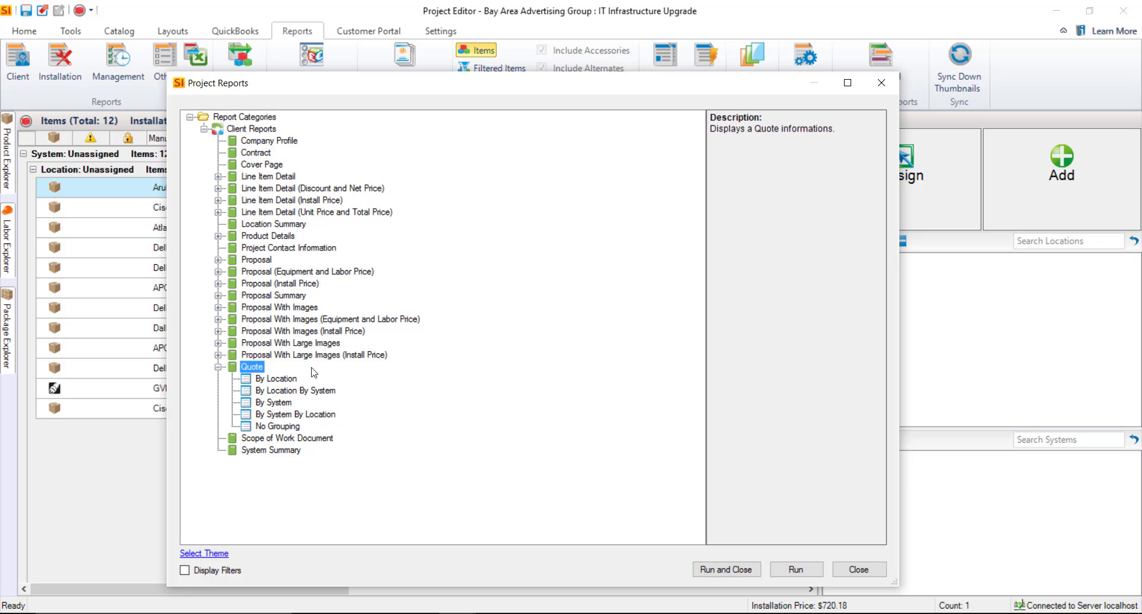
{"action": "left_click", "coordinate": [282, 380]}
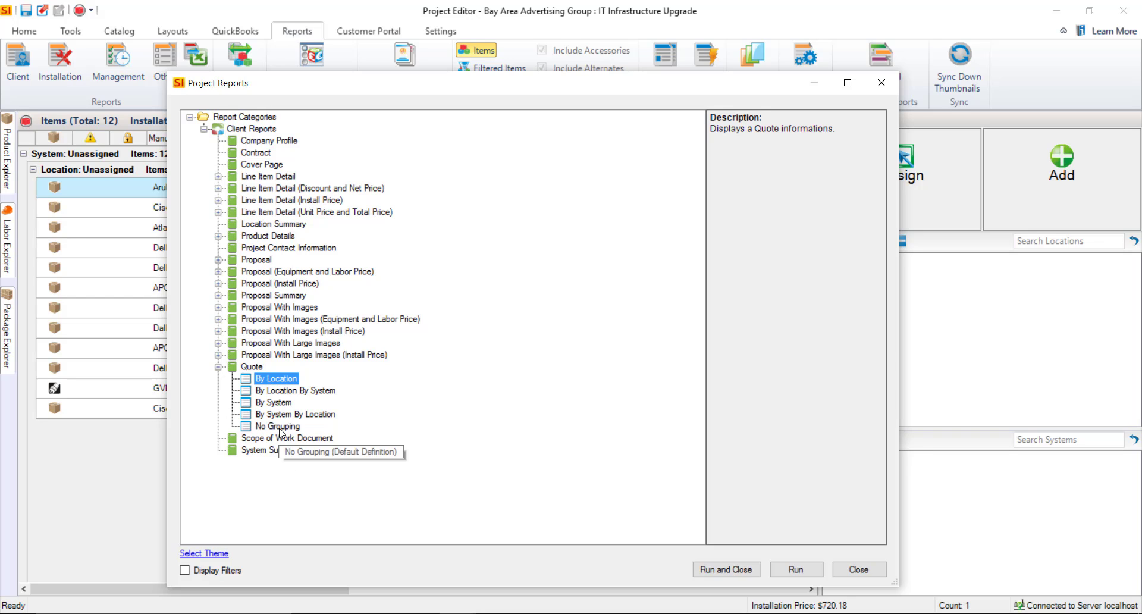
{"action": "left_click", "coordinate": [281, 427]}
{"action": "left_click", "coordinate": [264, 380]}
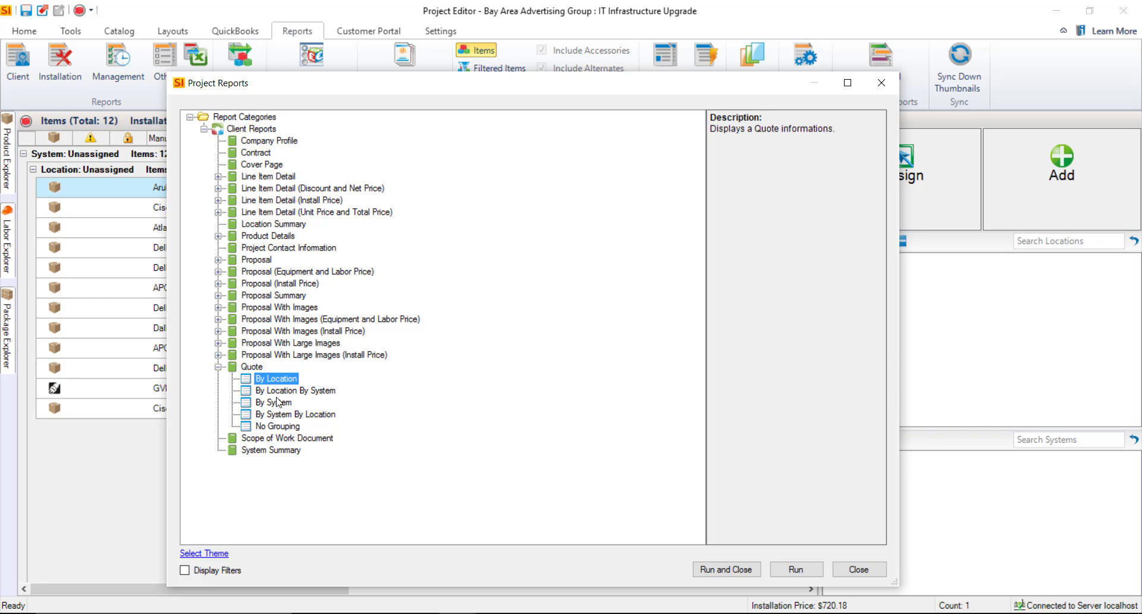
{"action": "left_click", "coordinate": [279, 403]}
{"action": "left_click", "coordinate": [280, 428]}
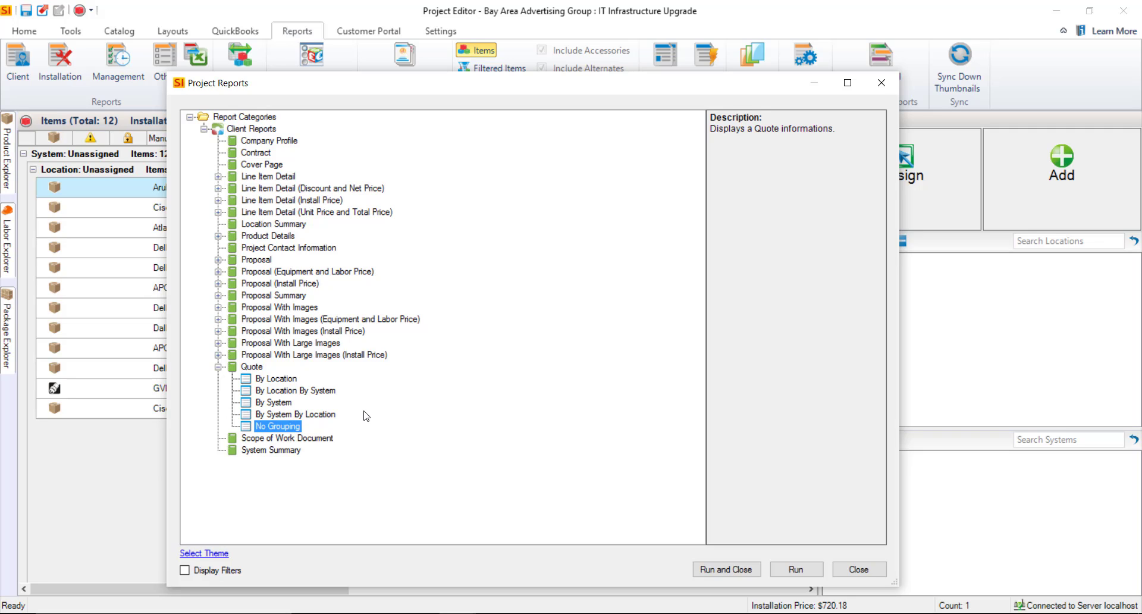
Inspect the description and parameters of the Quote report's No Grouping definition and leave it without saving
{"action": "right_click", "coordinate": [278, 428]}
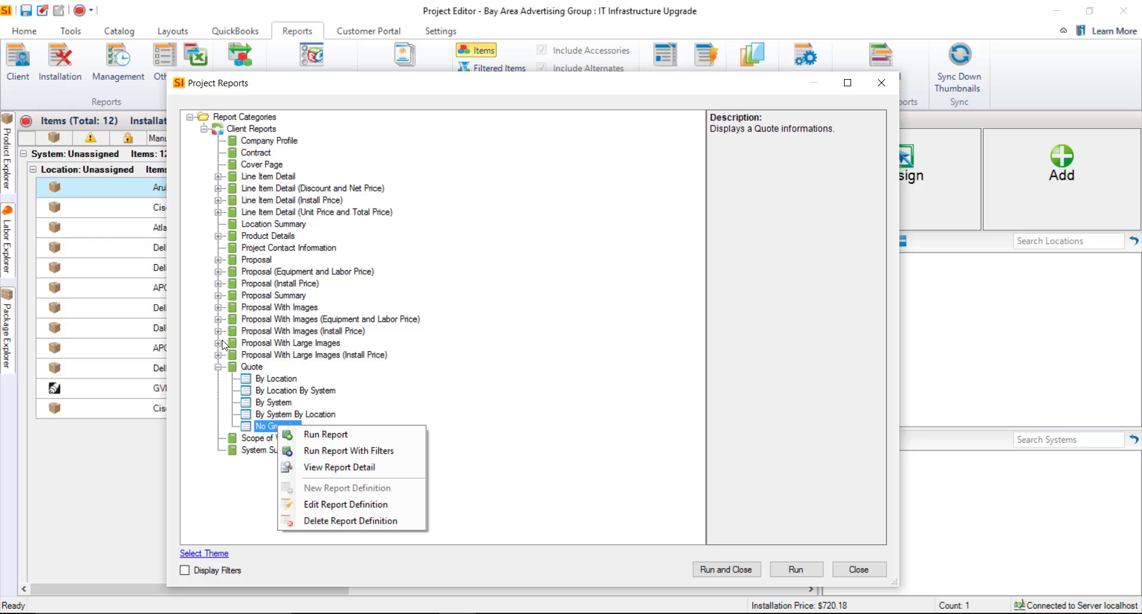
{"action": "left_click", "coordinate": [364, 505]}
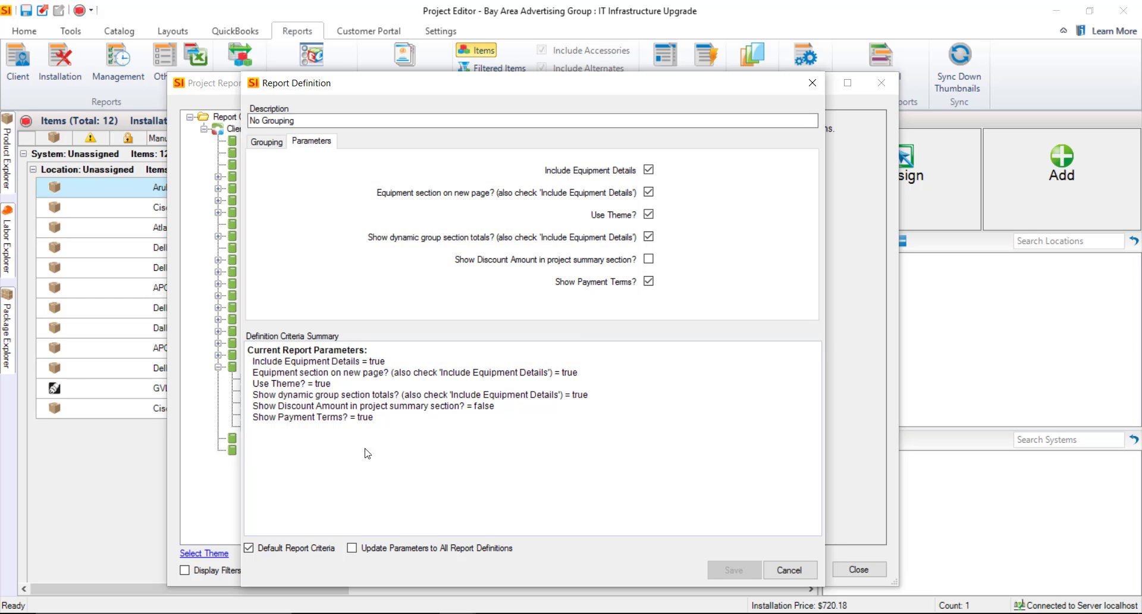
{"action": "left_click_drag", "start_coordinate": [296, 121], "coordinate": [219, 121]}
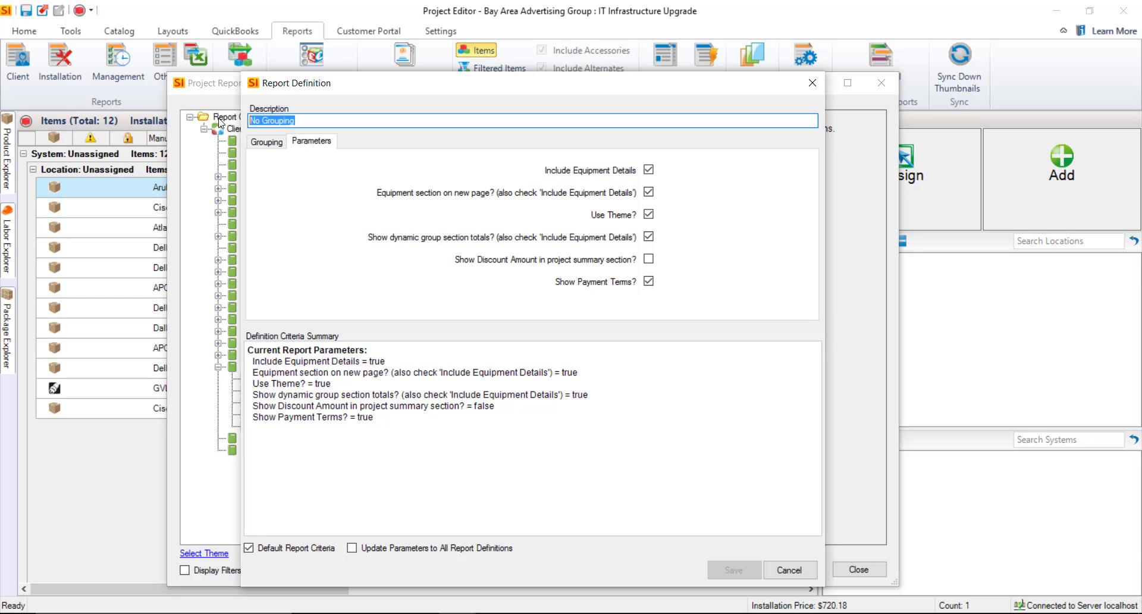
{"action": "left_click", "coordinate": [794, 570]}
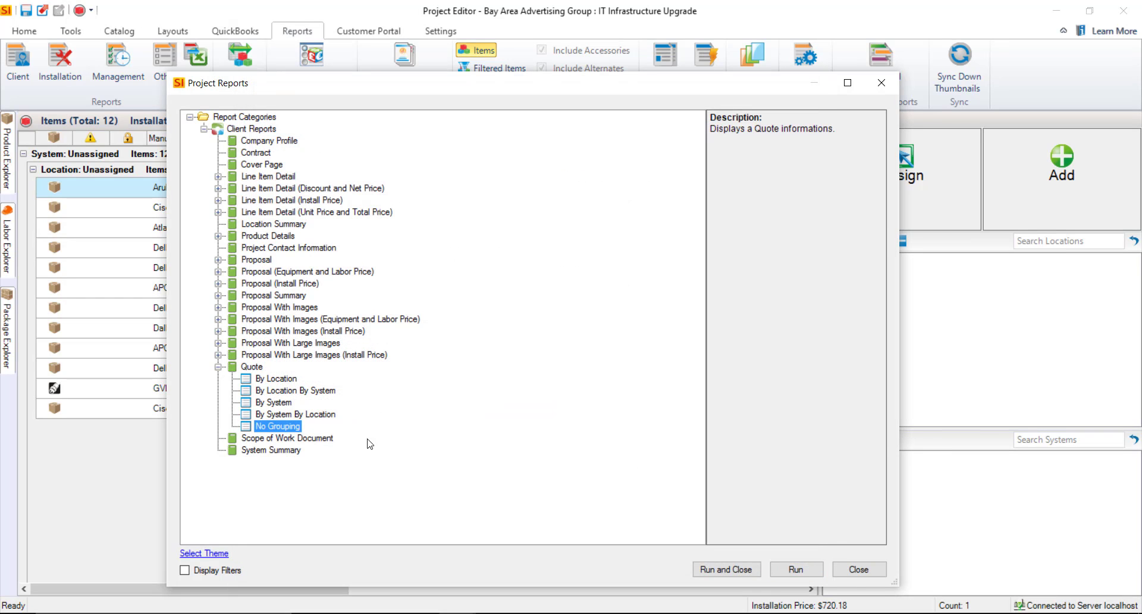
Inspect the Quote report's By Location definition without saving, and close the project reports
{"action": "right_click", "coordinate": [273, 377]}
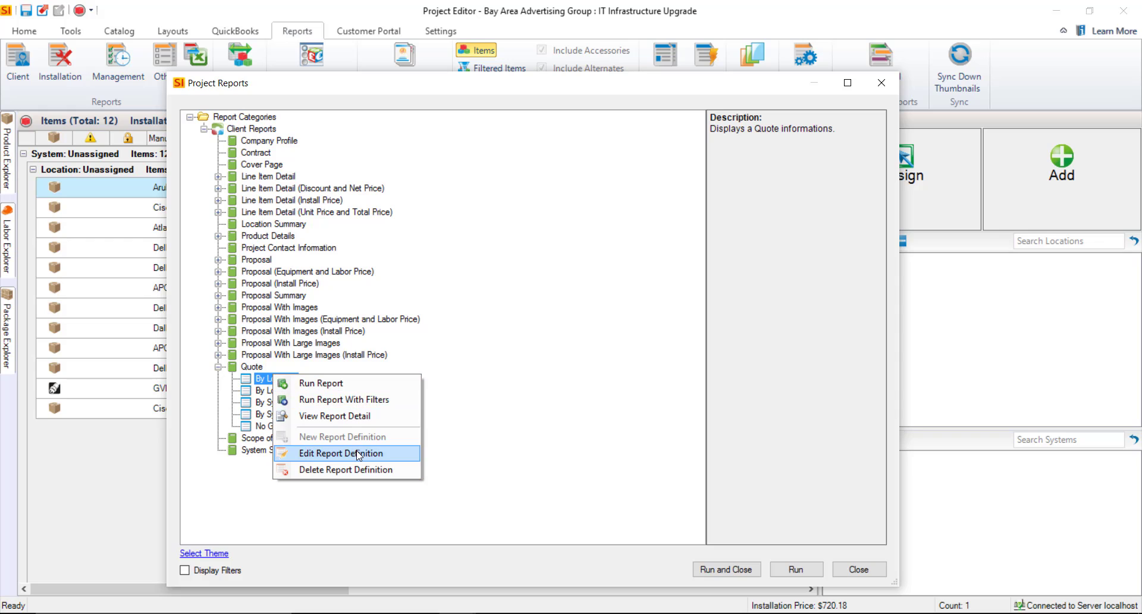
{"action": "left_click", "coordinate": [341, 453]}
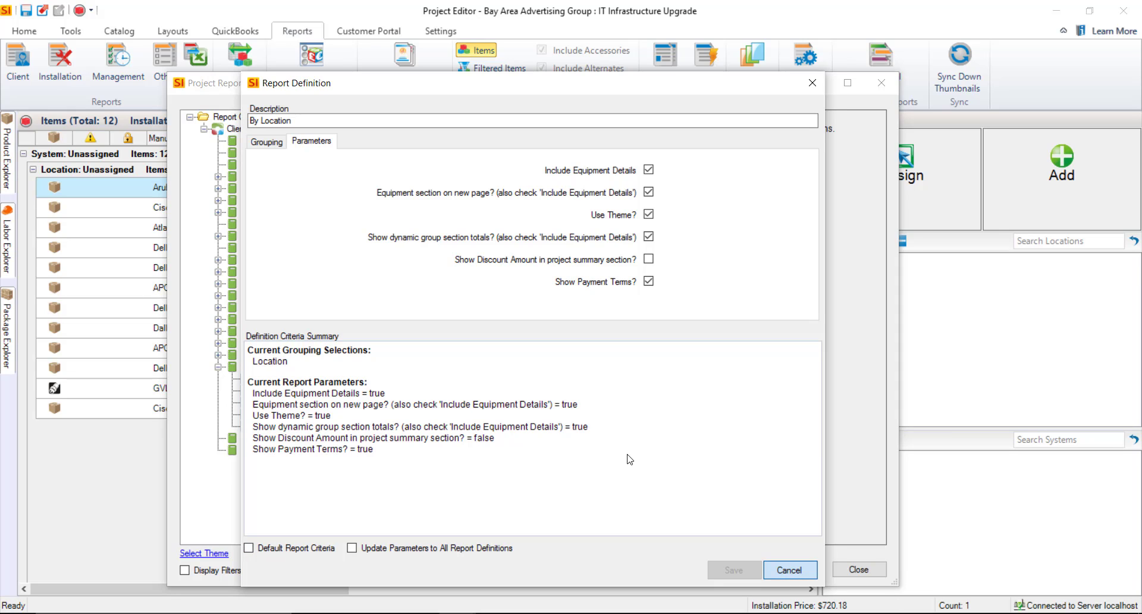
{"action": "key", "text": "Escape"}
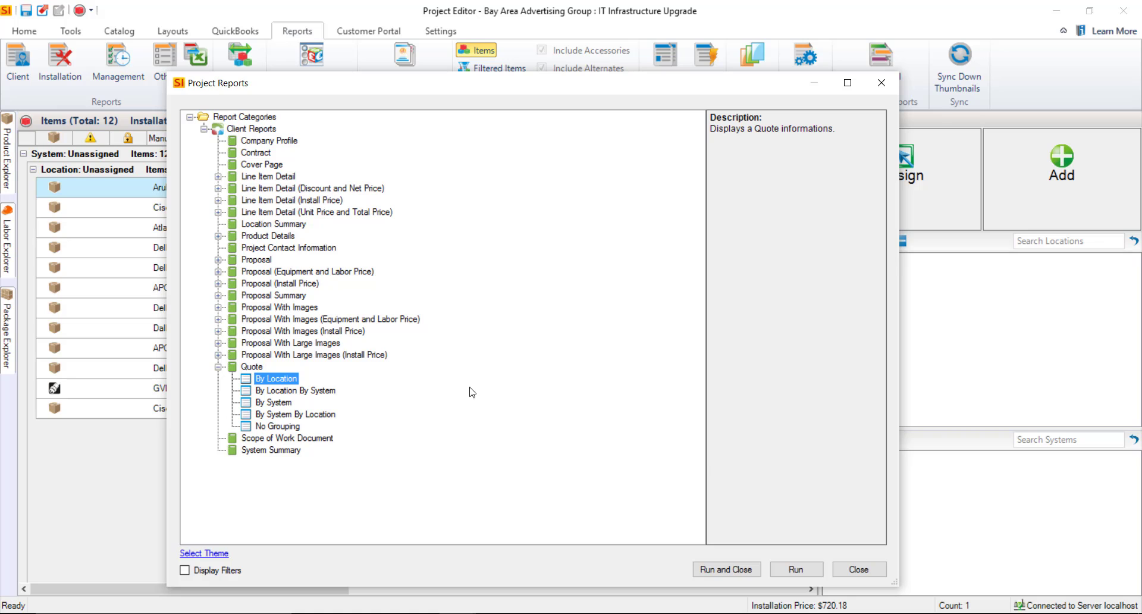
{"action": "left_click", "coordinate": [874, 572]}
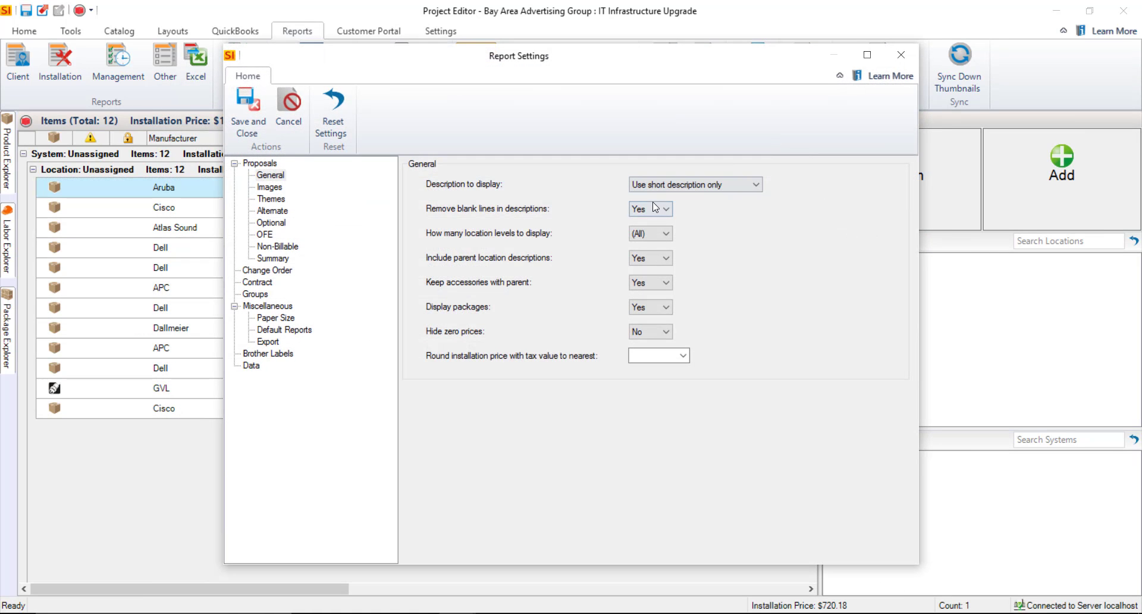
Review the available choices for the default quick quote report in the report settings
{"action": "left_click", "coordinate": [293, 330]}
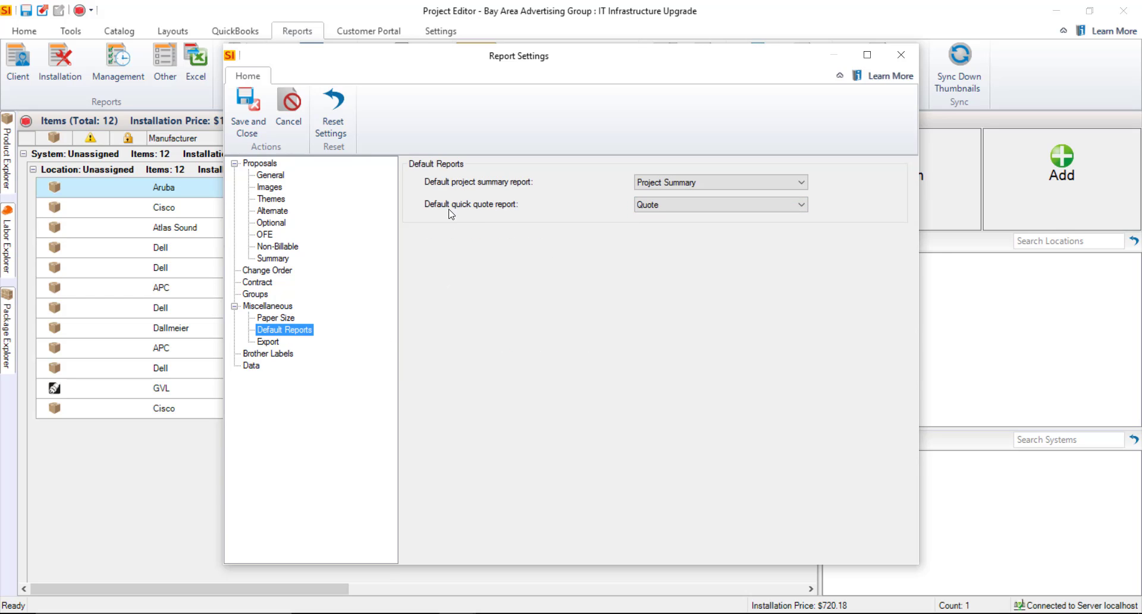
{"action": "left_click", "coordinate": [803, 206]}
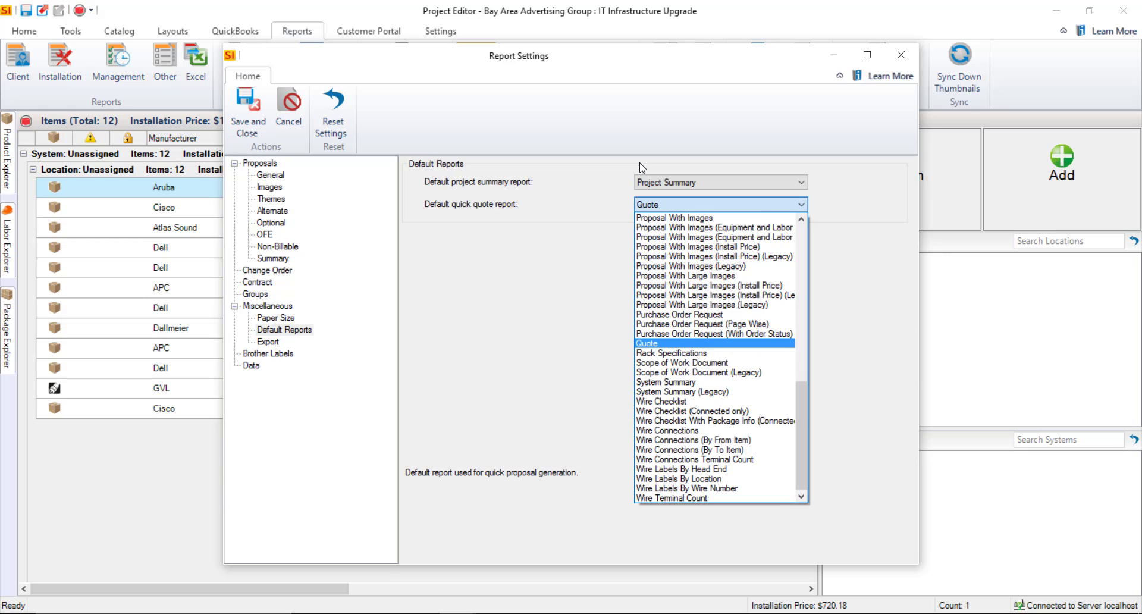
{"action": "left_click", "coordinate": [812, 419]}
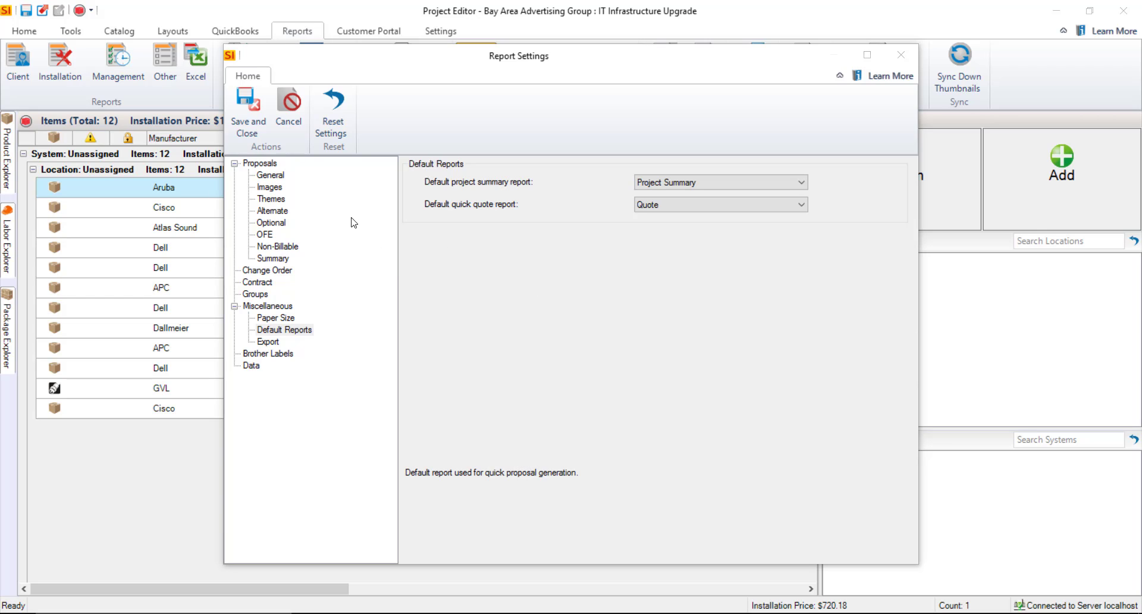
Preview the built-in client report themes from Aqua through Gray and return to Blue (Default)
{"action": "left_click", "coordinate": [271, 199]}
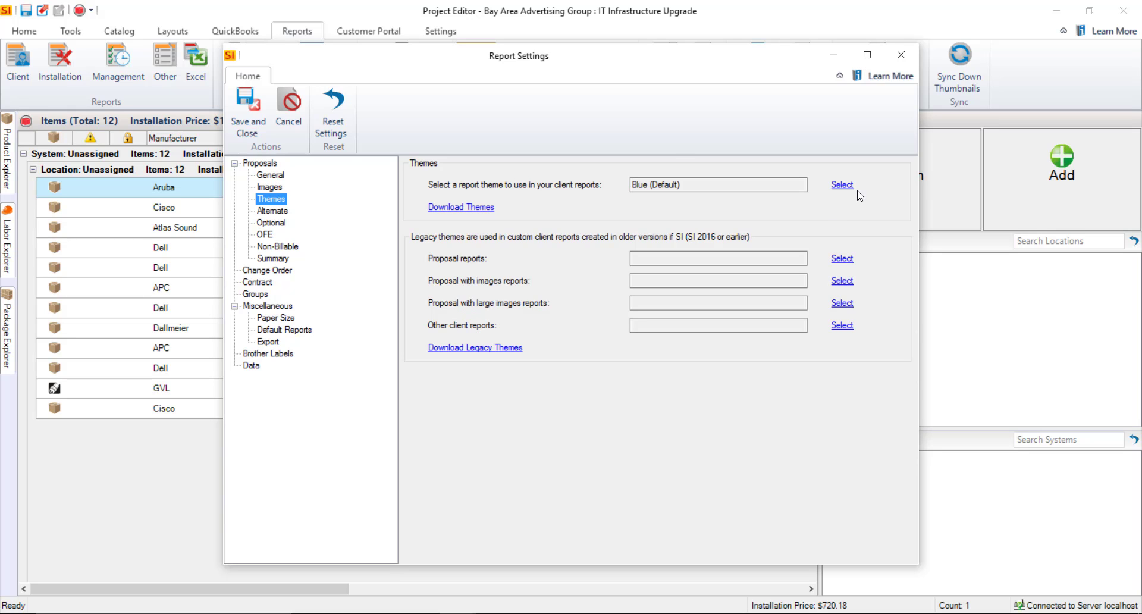
{"action": "left_click", "coordinate": [841, 185]}
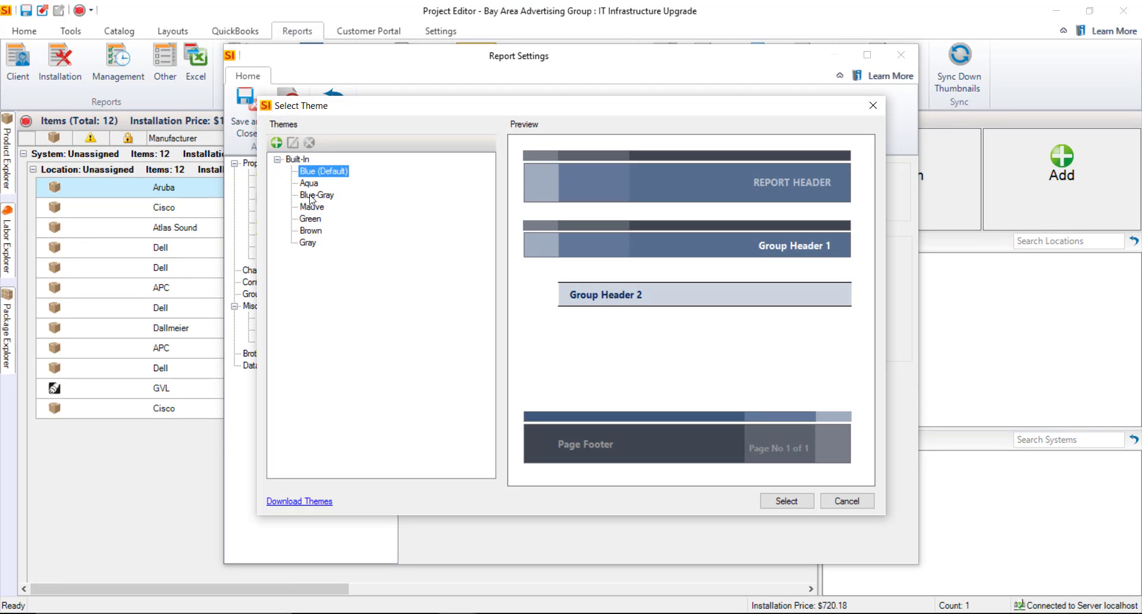
{"action": "left_click", "coordinate": [312, 184]}
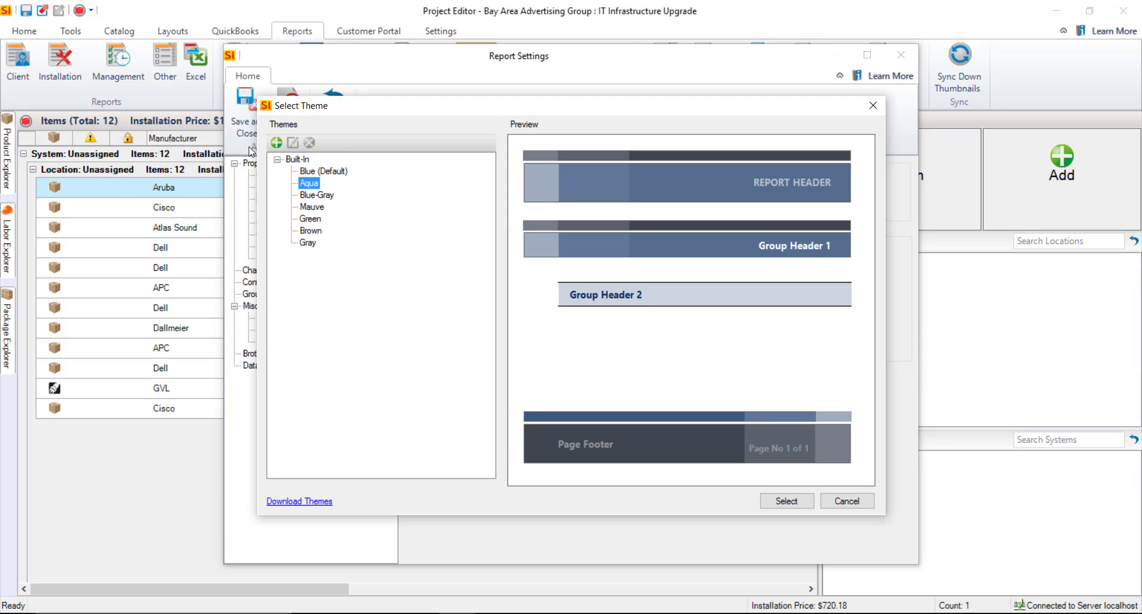
{"action": "left_click", "coordinate": [316, 196]}
{"action": "left_click", "coordinate": [314, 206]}
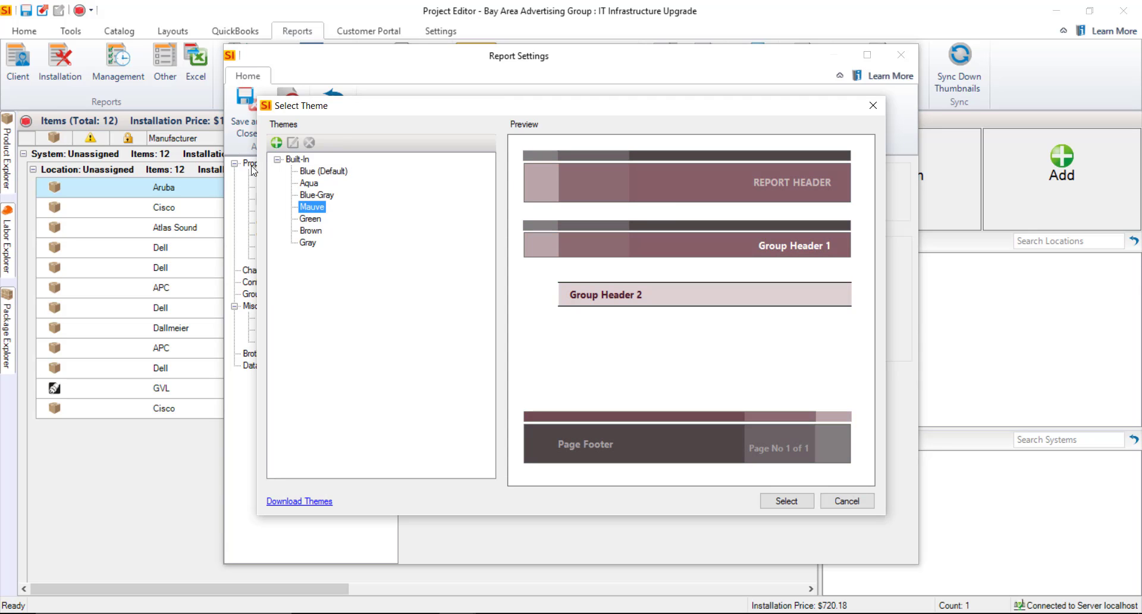
{"action": "left_click", "coordinate": [318, 220]}
{"action": "left_click", "coordinate": [317, 232]}
{"action": "left_click", "coordinate": [312, 242]}
{"action": "left_click", "coordinate": [334, 174]}
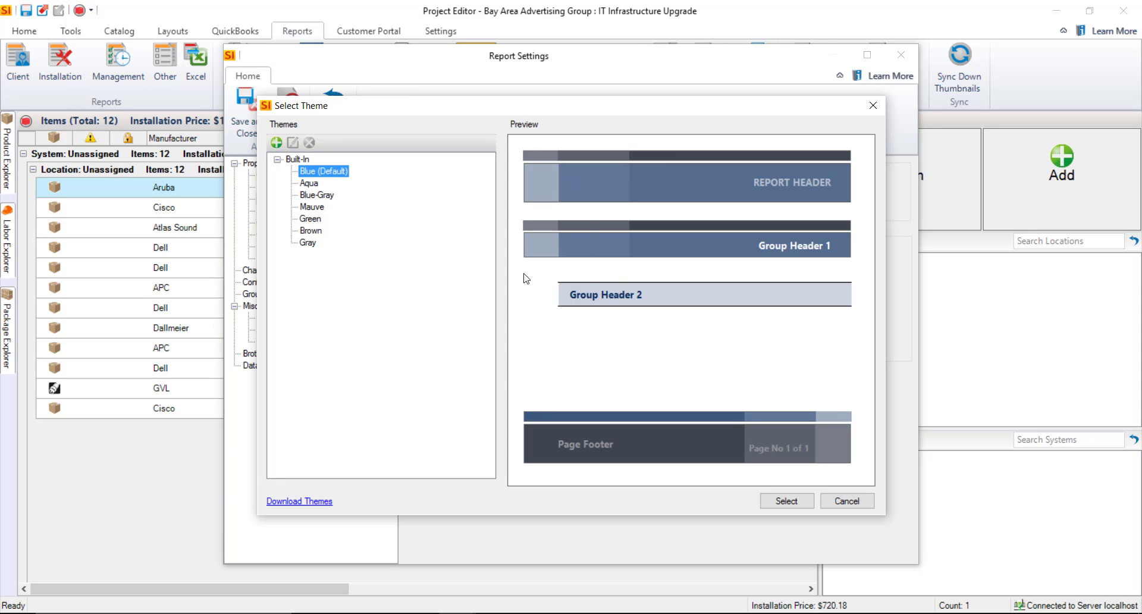
Start a new custom report theme and review its Item Detail and Summary pages before returning to the Cover Page
{"action": "left_click", "coordinate": [276, 143]}
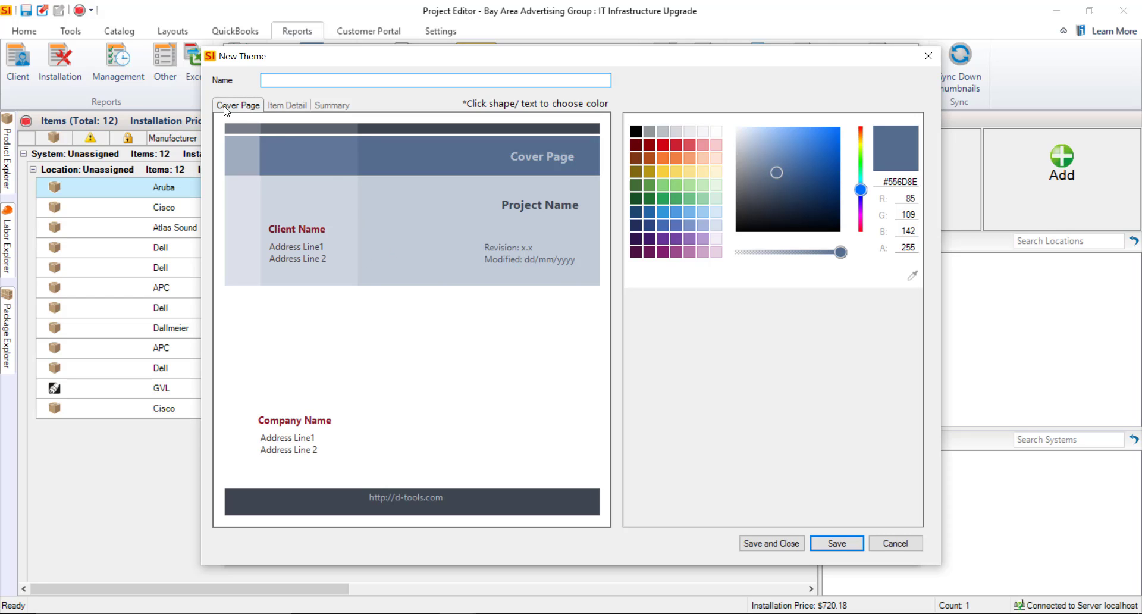
{"action": "left_click", "coordinate": [288, 106]}
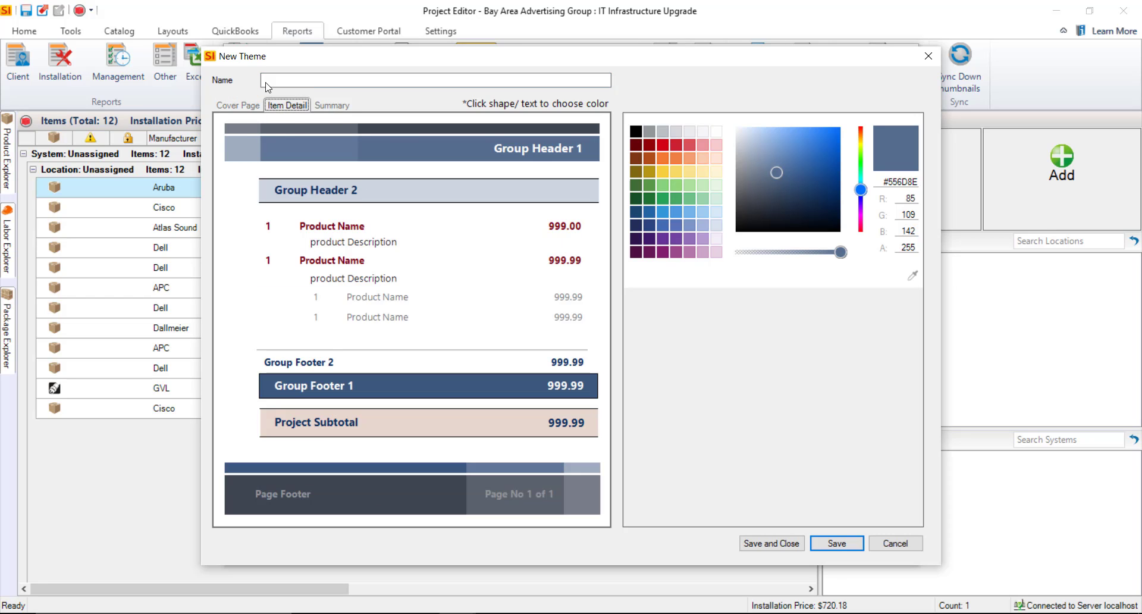
{"action": "key", "text": "Right"}
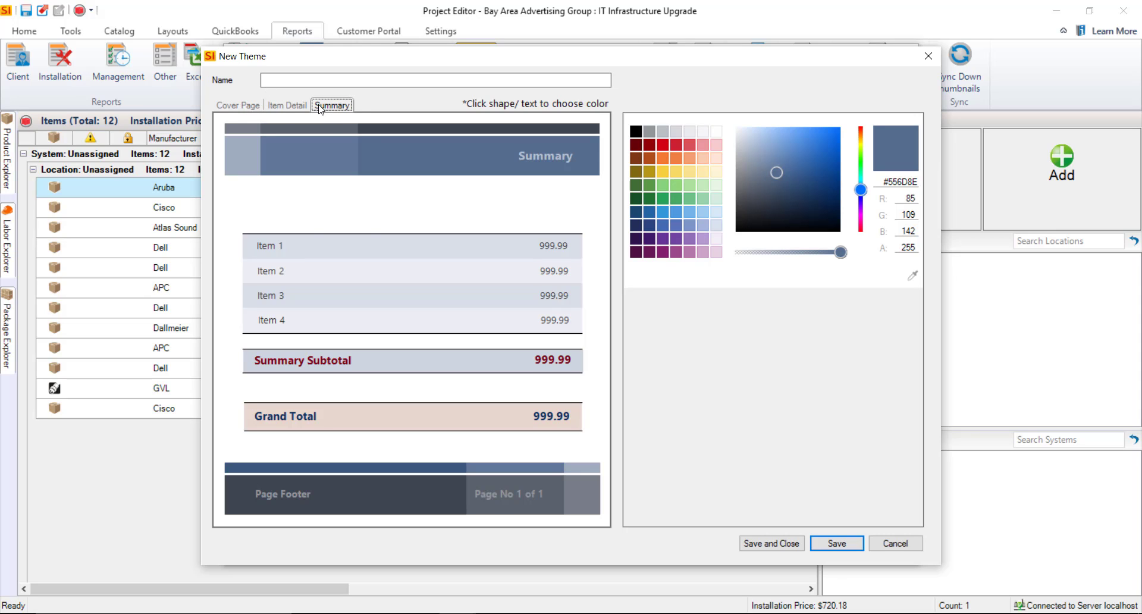
{"action": "left_click", "coordinate": [235, 106]}
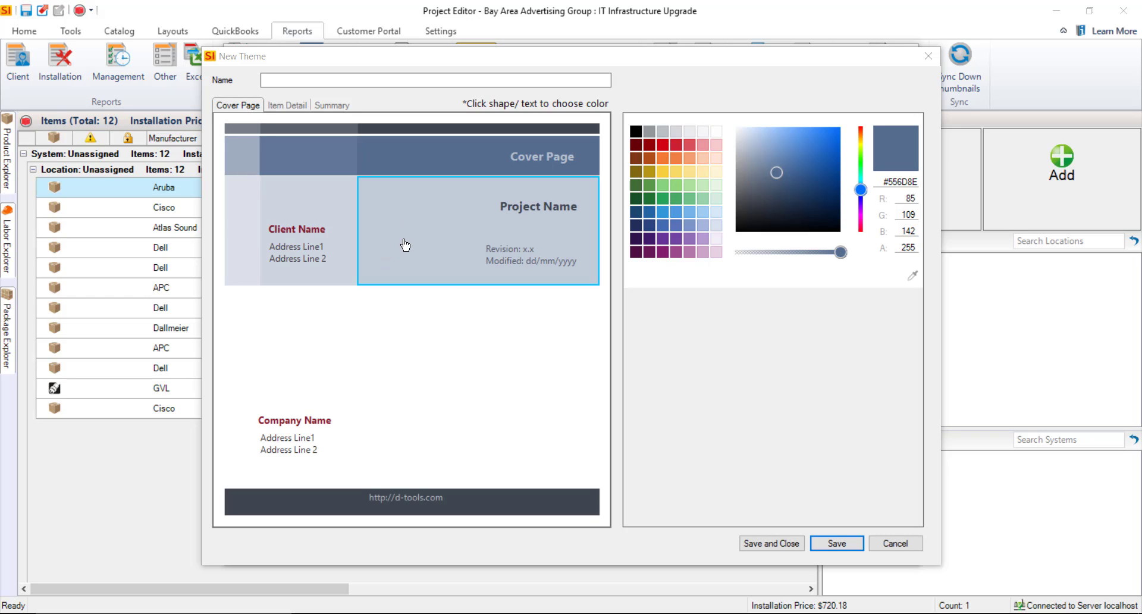
Color the cover page's Project Name text red (#CF000F) and its header's bottom right background green (#6EC189)
{"action": "left_click", "coordinate": [557, 203]}
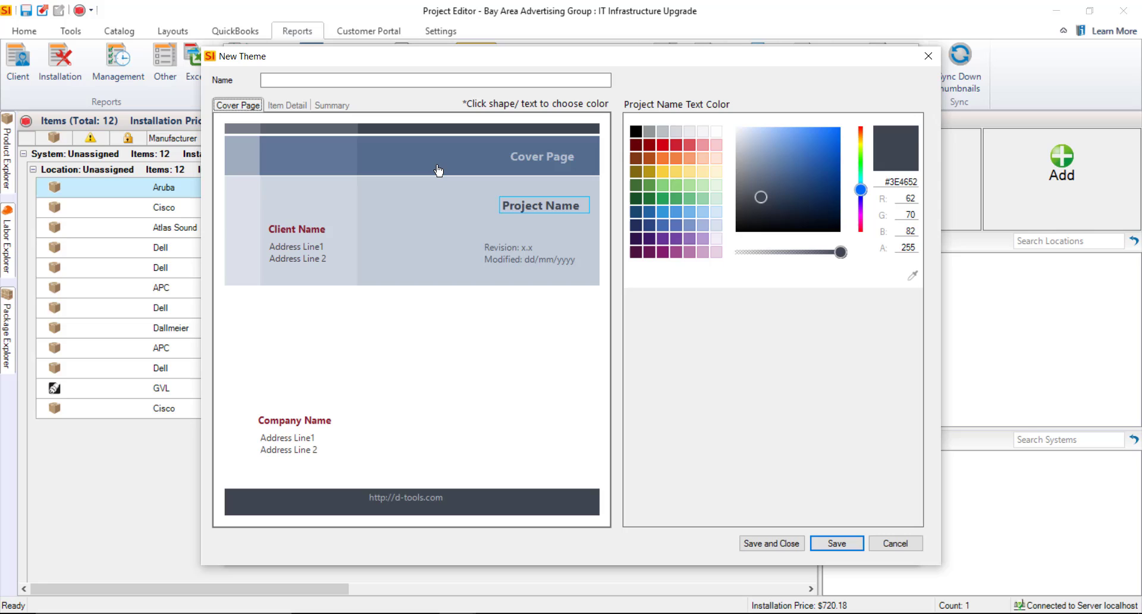
{"action": "left_click", "coordinate": [663, 146]}
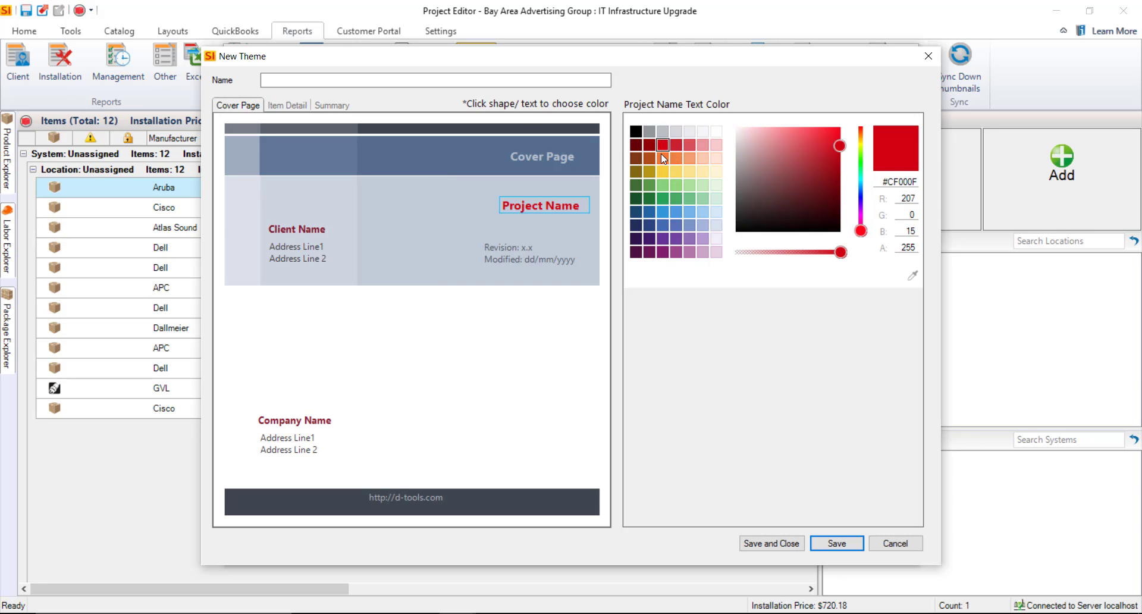
{"action": "left_click", "coordinate": [400, 150]}
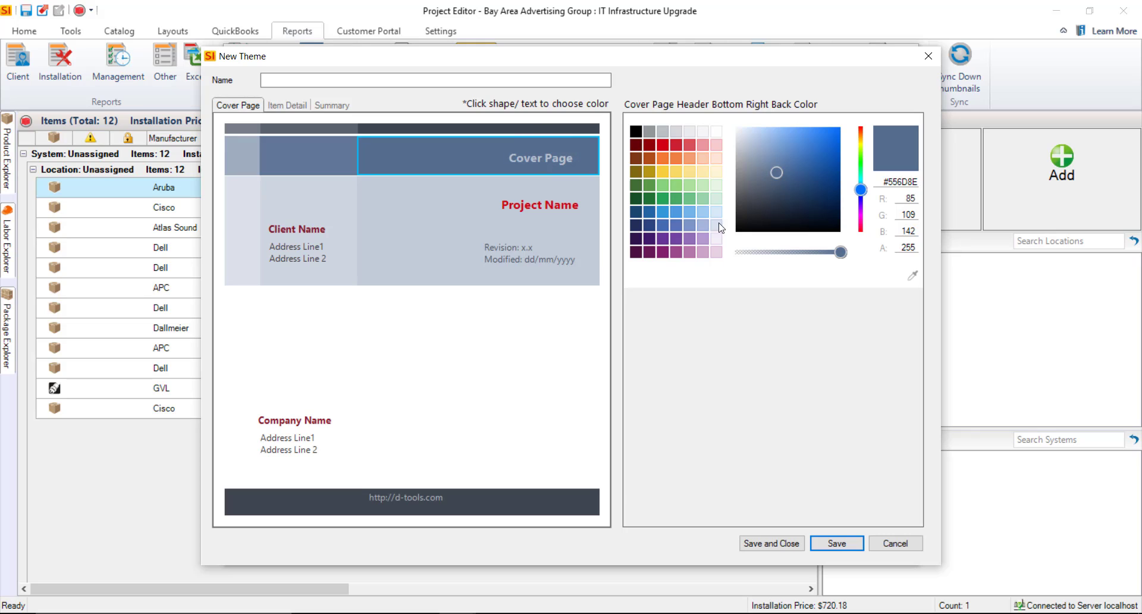
{"action": "left_click", "coordinate": [689, 200]}
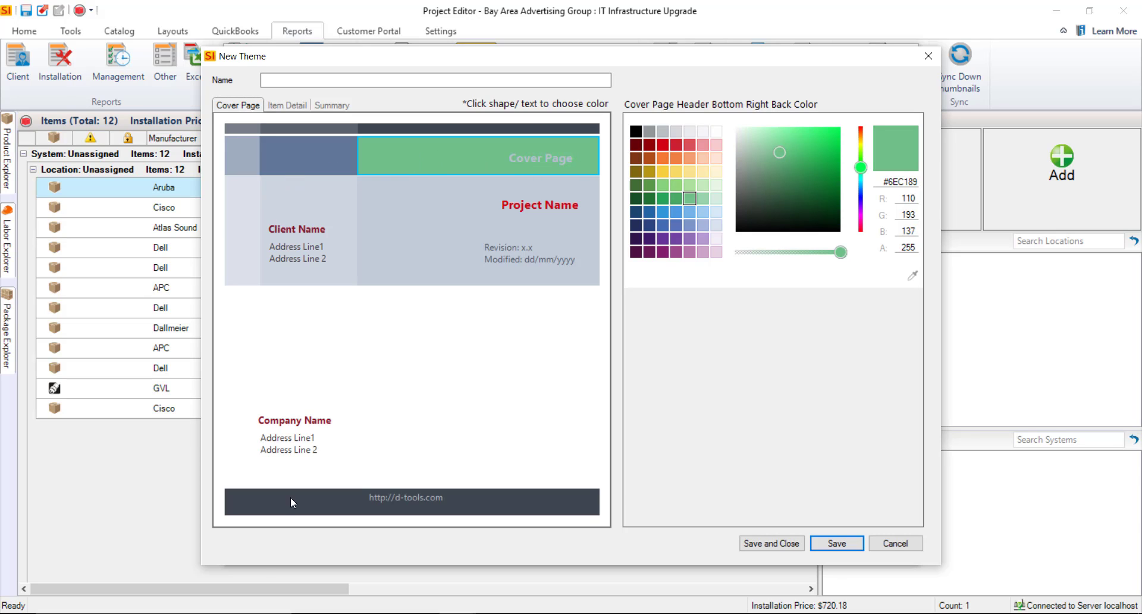
Save the new theme as GVL and apply it to the client reports in the saved report settings
{"action": "left_click", "coordinate": [284, 105]}
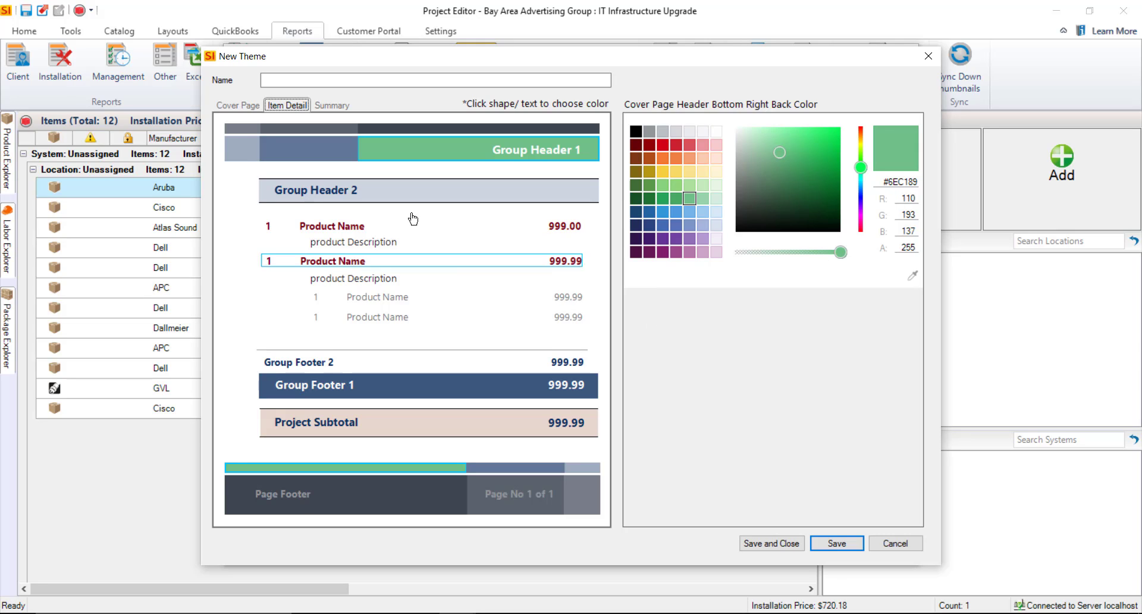
{"action": "left_click_drag", "start_coordinate": [301, 82], "coordinate": [240, 65]}
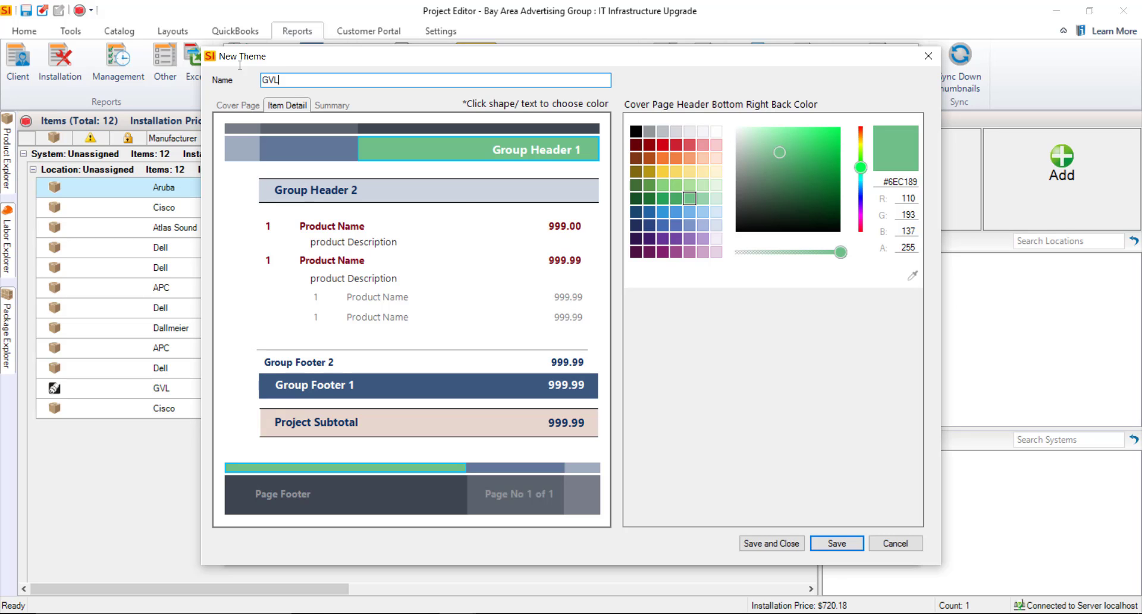
{"action": "left_click", "coordinate": [772, 543]}
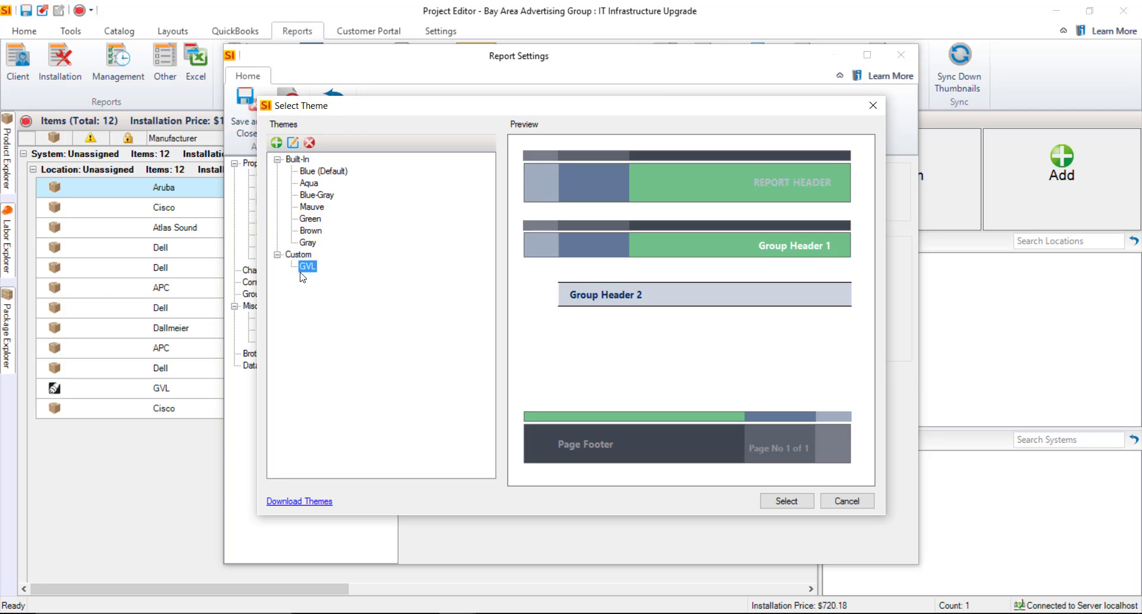
{"action": "left_click", "coordinate": [787, 501]}
{"action": "left_click", "coordinate": [245, 113]}
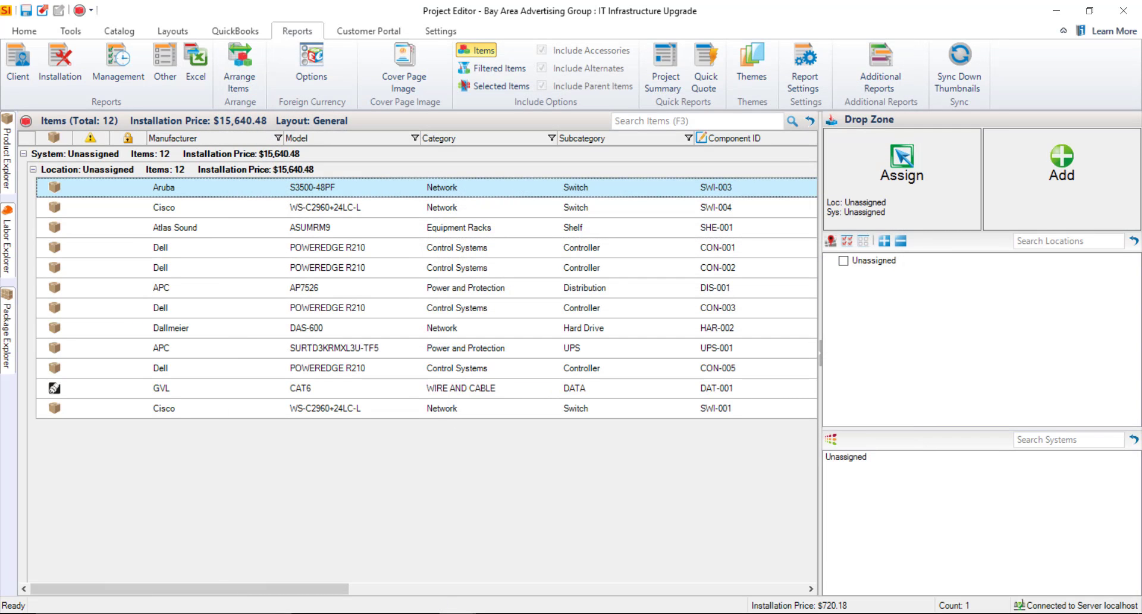
{"action": "mouse_move", "coordinate": [457, 613]}
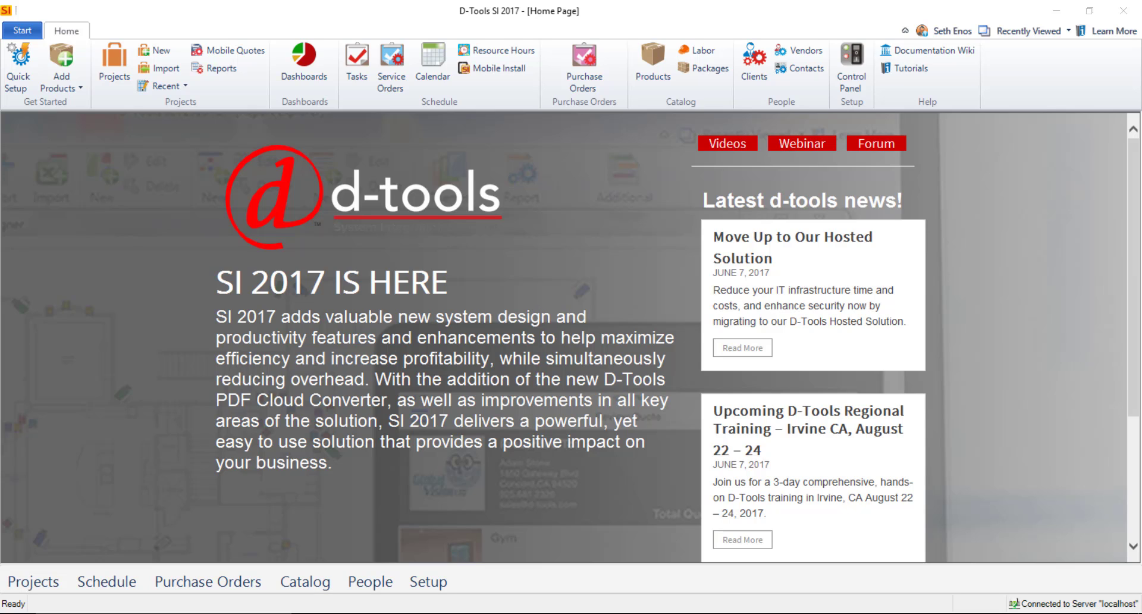
Open the company information's Customer Portal settings from the Control Panel and set the alias to globalvisionlimited
{"action": "left_click", "coordinate": [851, 65]}
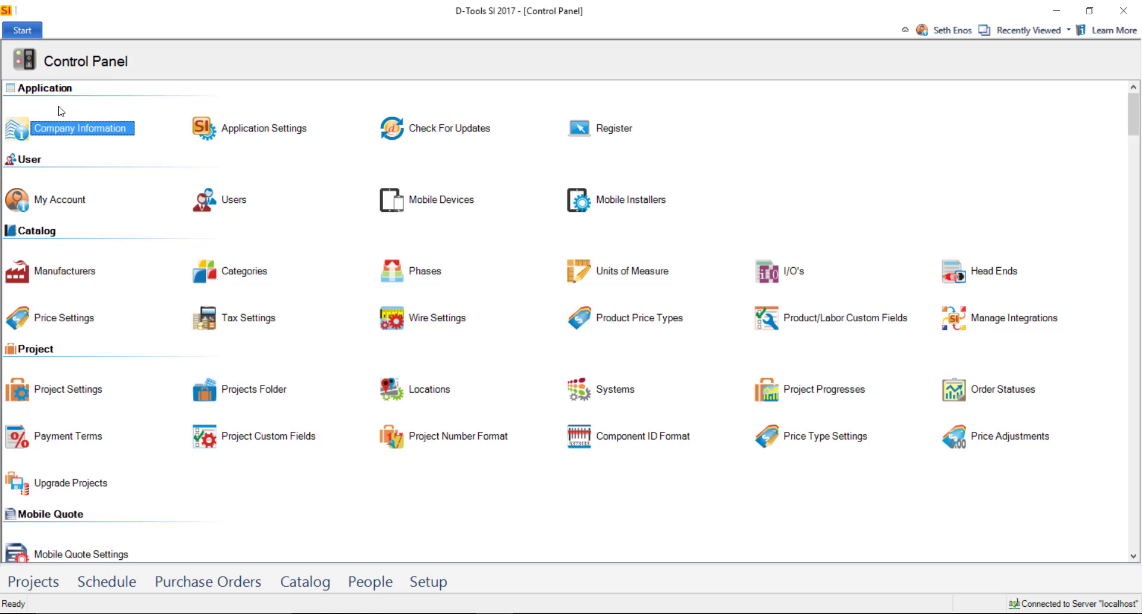
{"action": "double_click", "coordinate": [60, 111]}
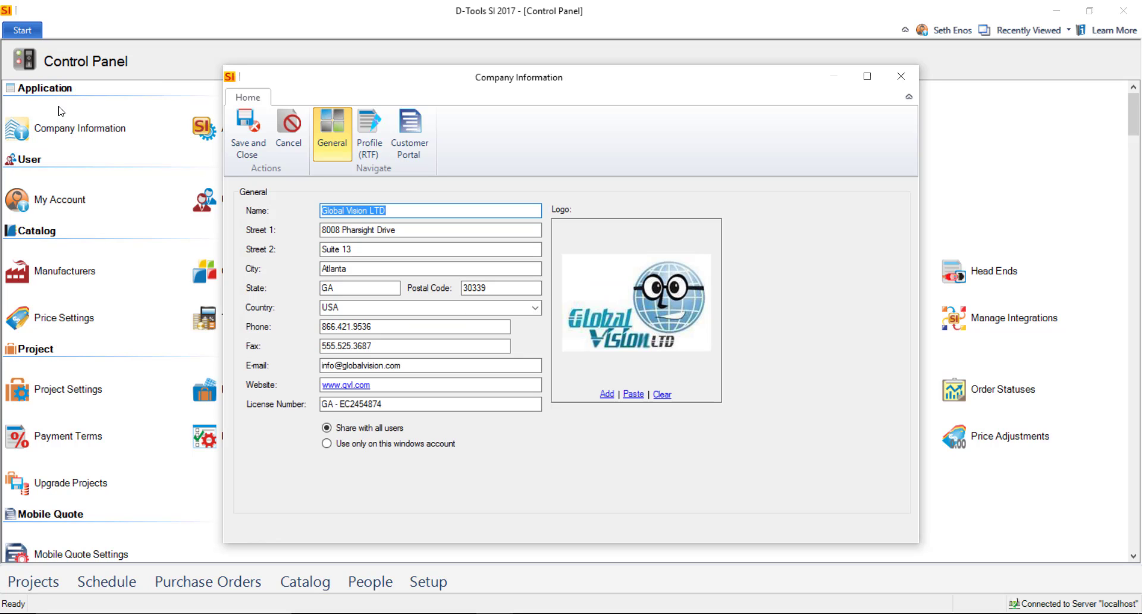
{"action": "left_click", "coordinate": [415, 140]}
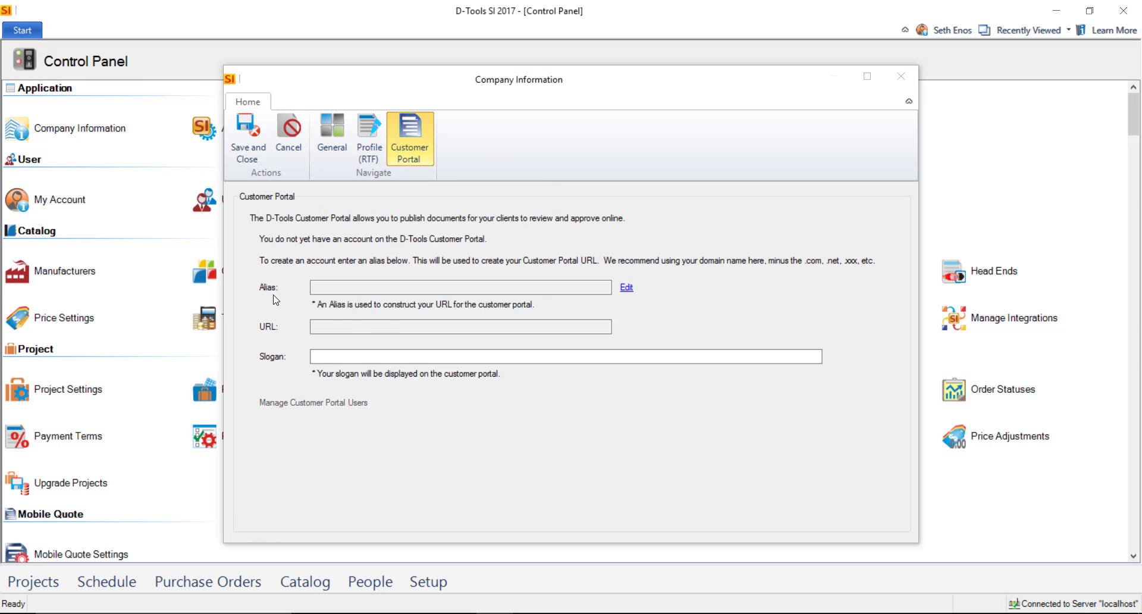
{"action": "left_click", "coordinate": [627, 287]}
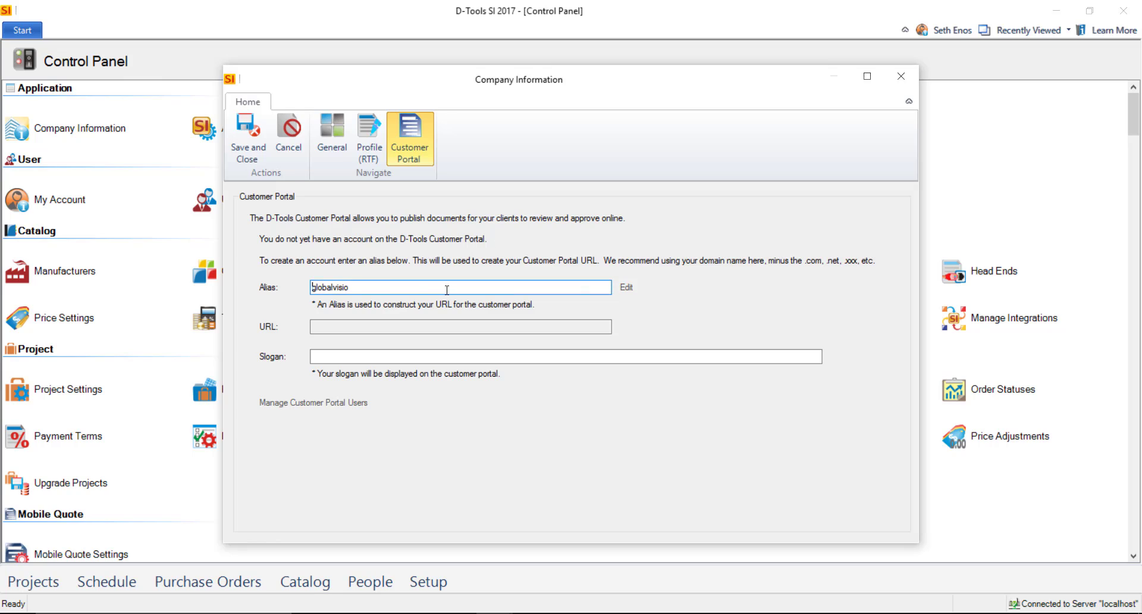
{"action": "key", "text": "ctrl+a"}
{"action": "type", "text": "globalvisionlimited"}
{"action": "left_click", "coordinate": [518, 327]}
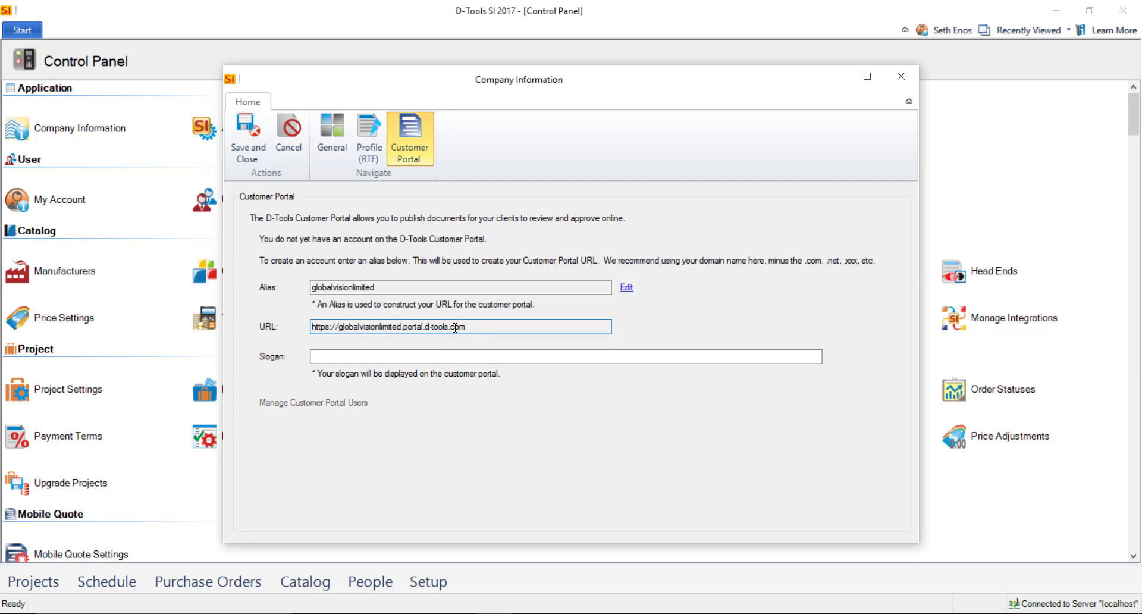
Enter "Vision Is Our Middle Name" as the Customer Portal slogan and return to the home page
{"action": "left_click_drag", "start_coordinate": [455, 327], "coordinate": [218, 253]}
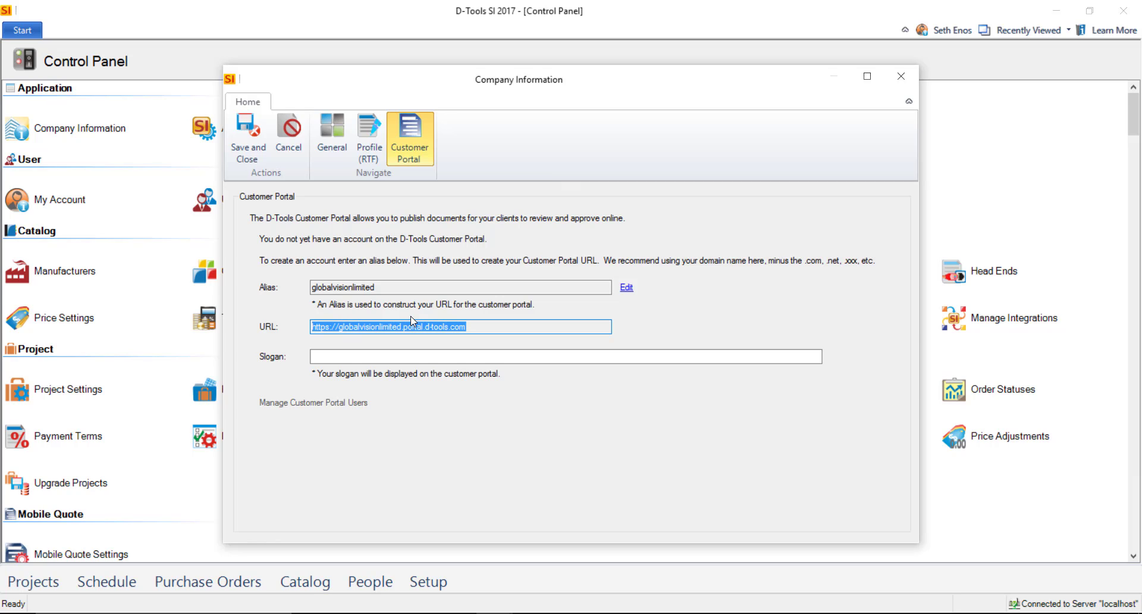
{"action": "left_click", "coordinate": [333, 357]}
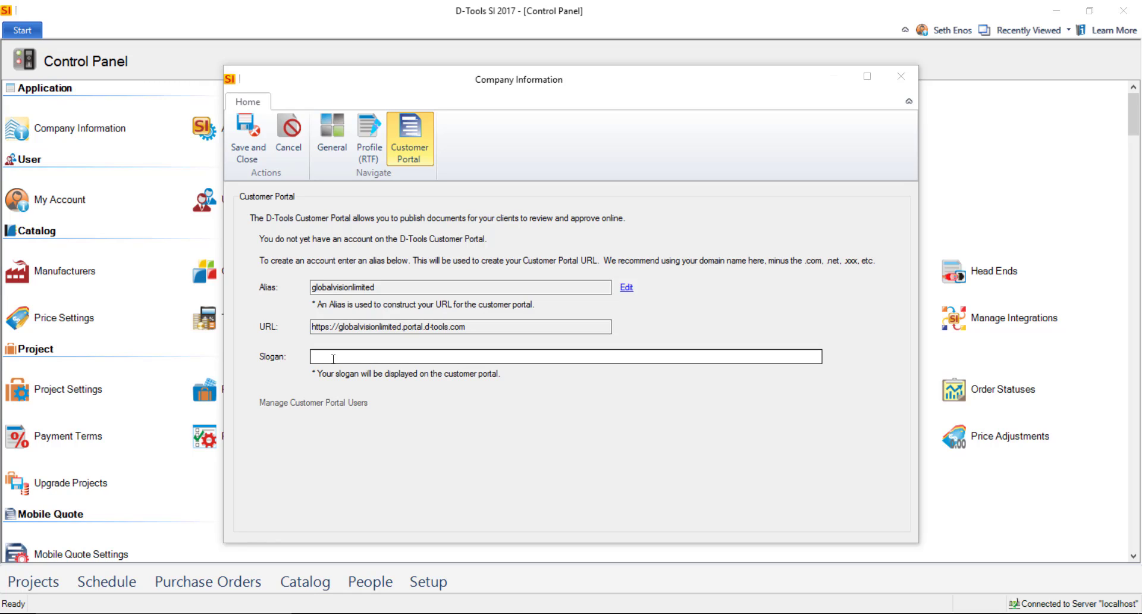
{"action": "type", "text": "Vision Is Our Middle Name"}
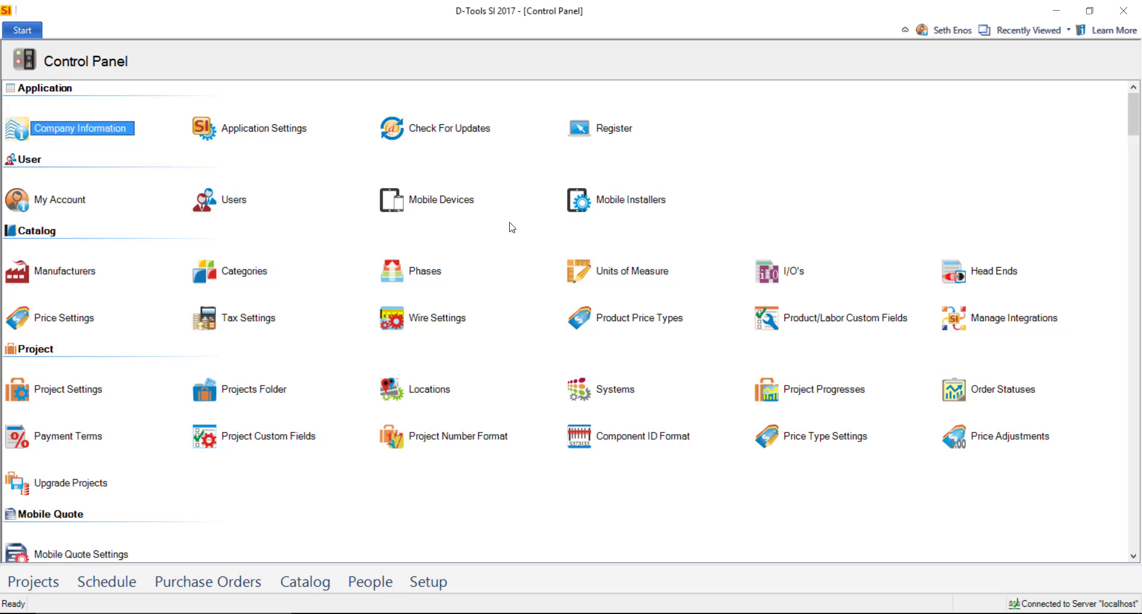
{"action": "left_click", "coordinate": [24, 31]}
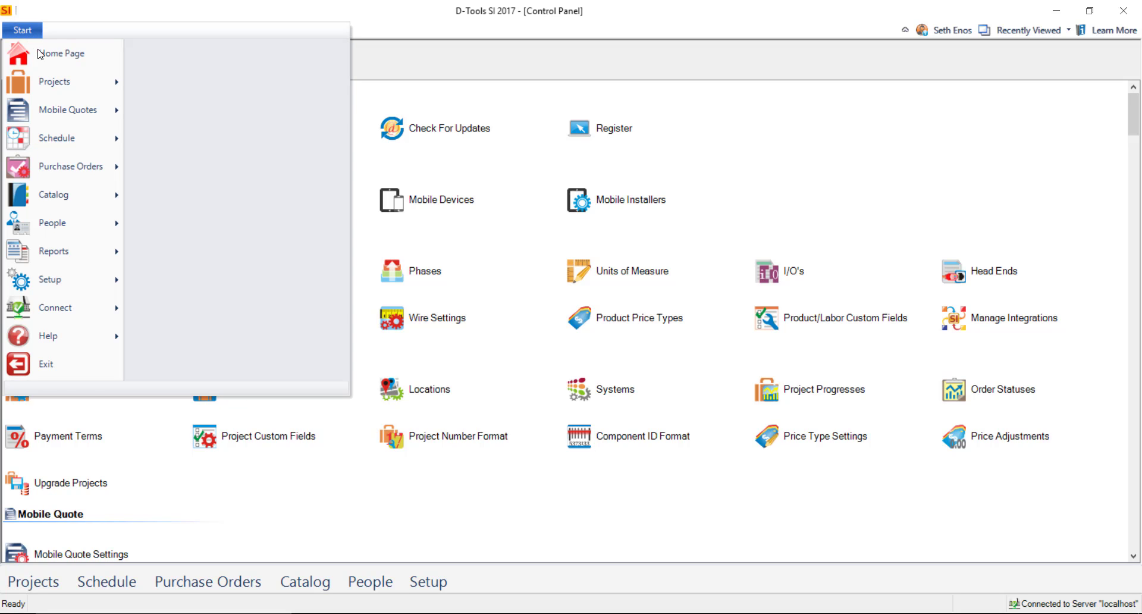
{"action": "left_click", "coordinate": [36, 49]}
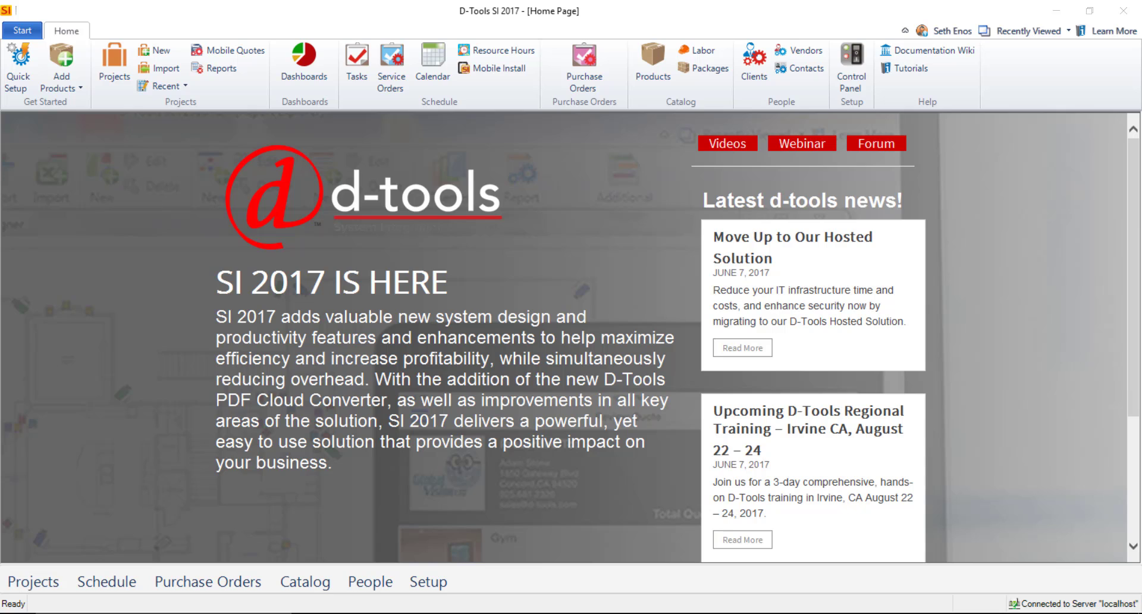
Reopen the company information's Customer Portal settings and set the alias to globalvisionlimited
{"action": "left_click", "coordinate": [851, 67]}
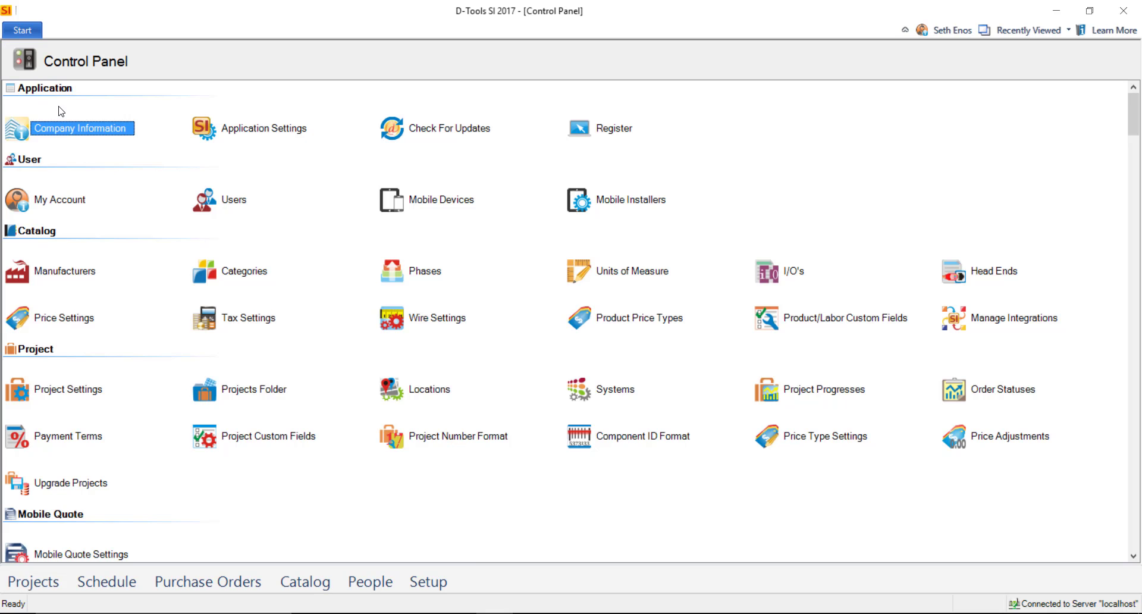
{"action": "double_click", "coordinate": [59, 108]}
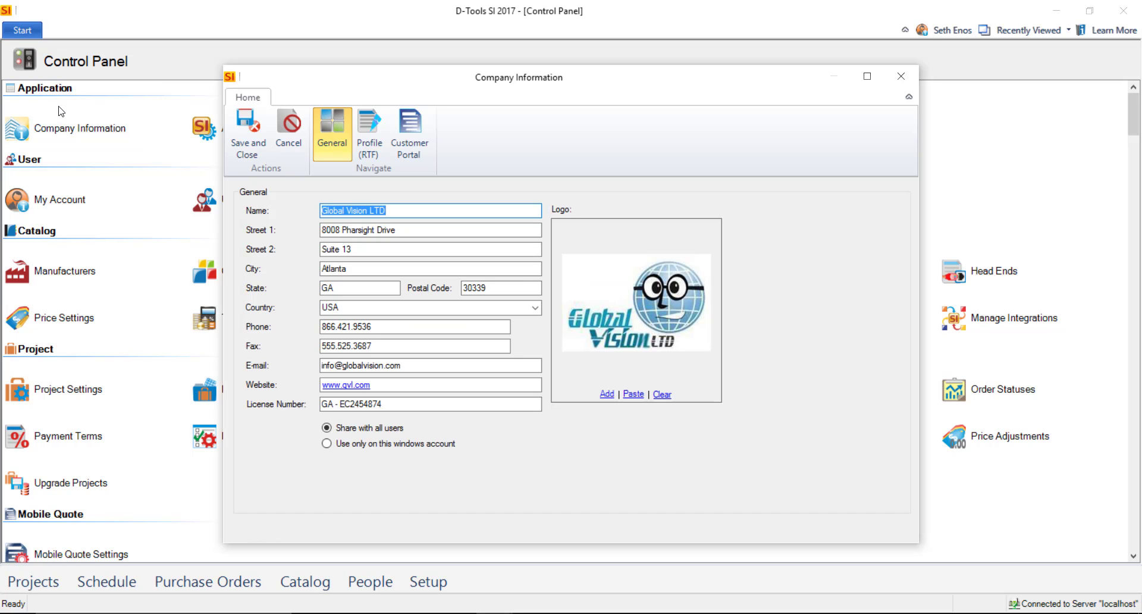
{"action": "left_click", "coordinate": [410, 142]}
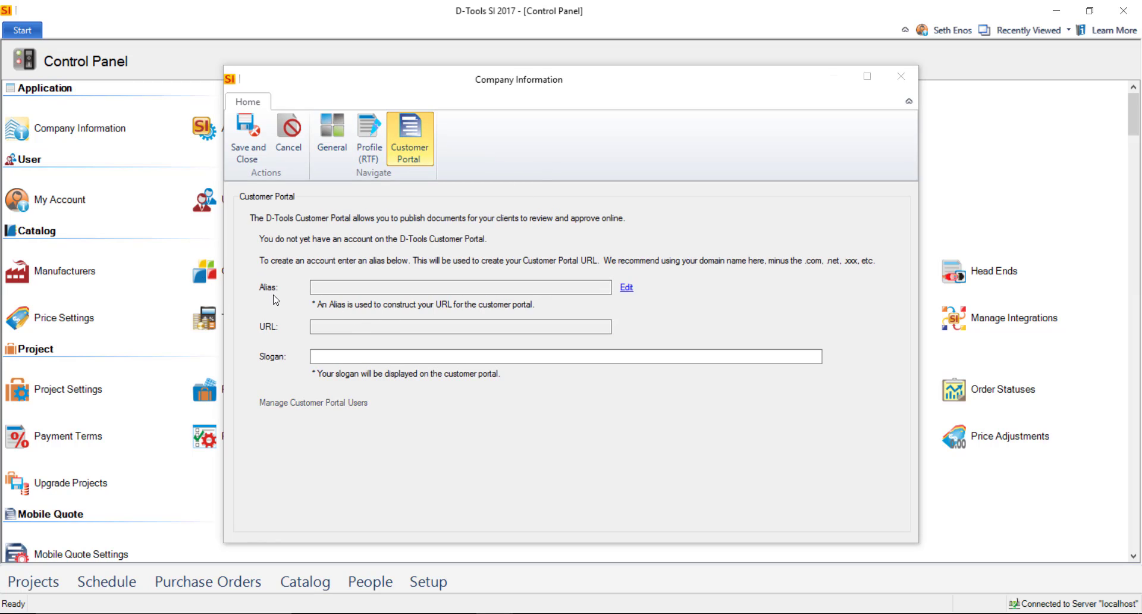
{"action": "left_click", "coordinate": [626, 288]}
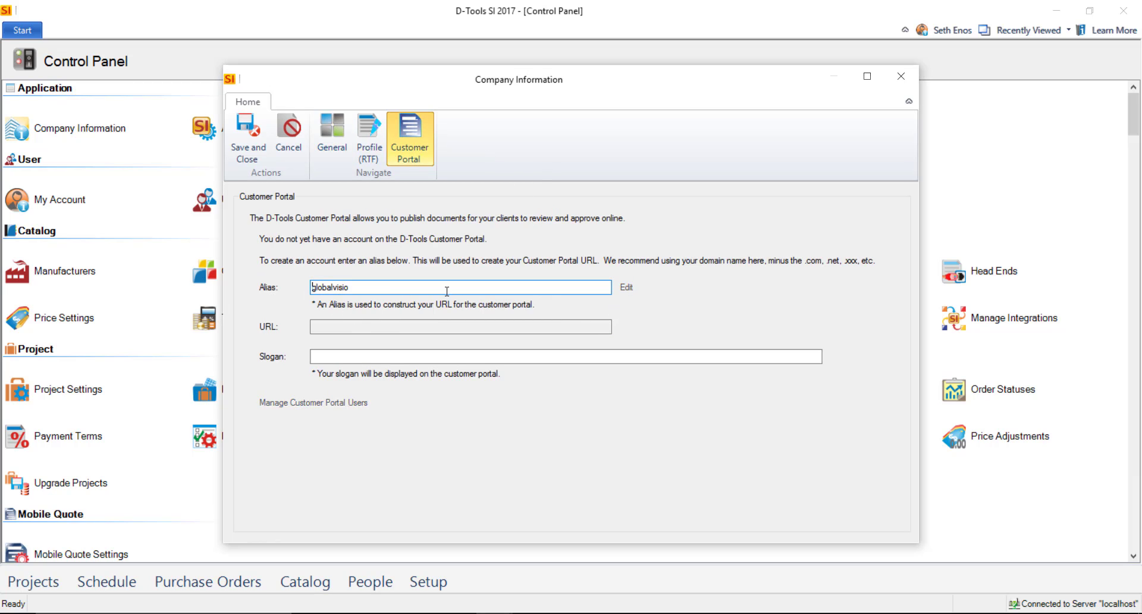
{"action": "left_click_drag", "start_coordinate": [382, 289], "coordinate": [188, 226]}
{"action": "type", "text": "globalvisionlimited"}
{"action": "left_click", "coordinate": [563, 329]}
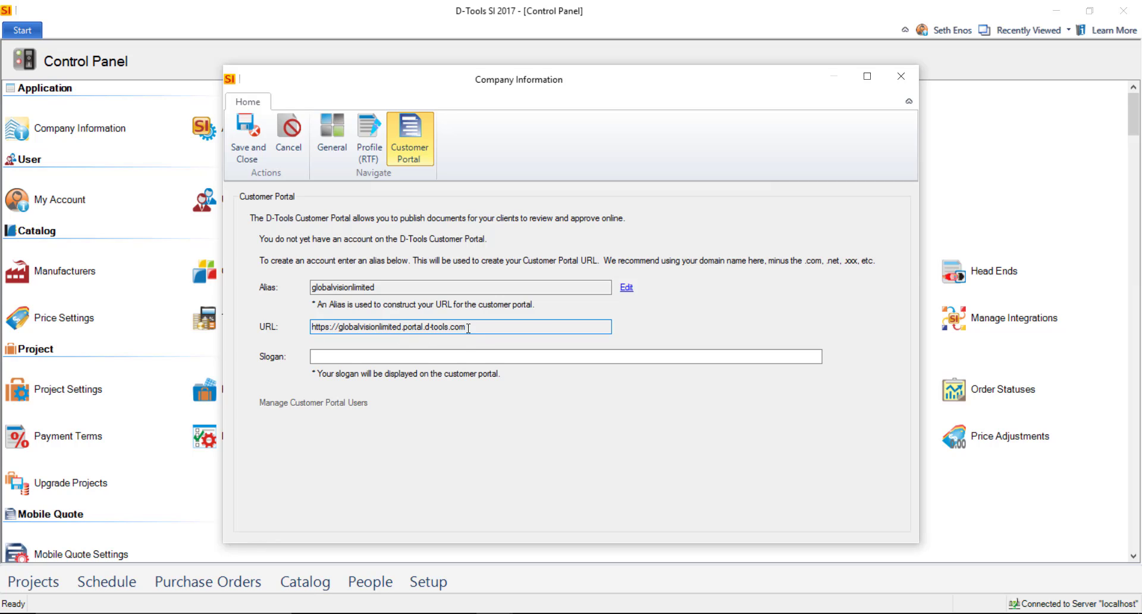
Set the Customer Portal slogan to "Vision Is Our Middle Name" and go back to the home page
{"action": "left_click_drag", "start_coordinate": [469, 327], "coordinate": [219, 252]}
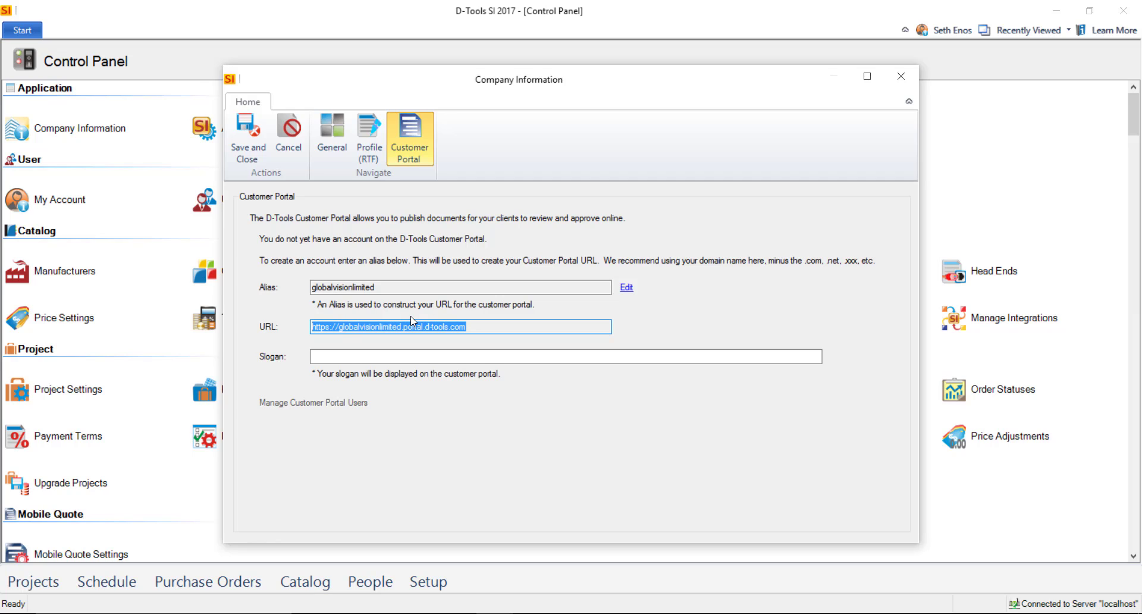
{"action": "left_click", "coordinate": [333, 359]}
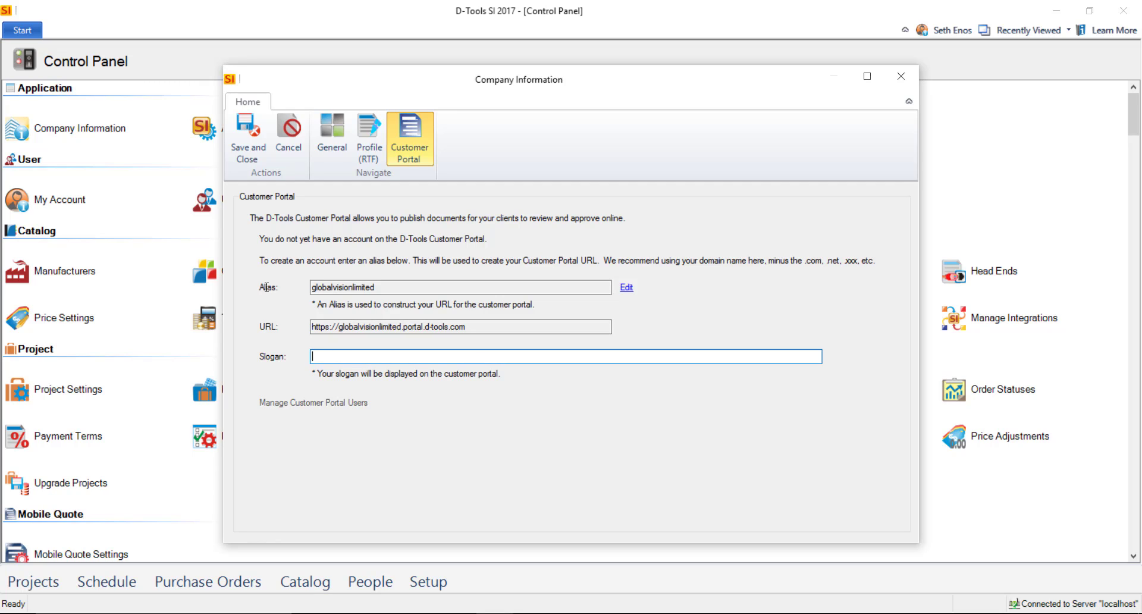
{"action": "type", "text": "Vision Is Our Middle Name"}
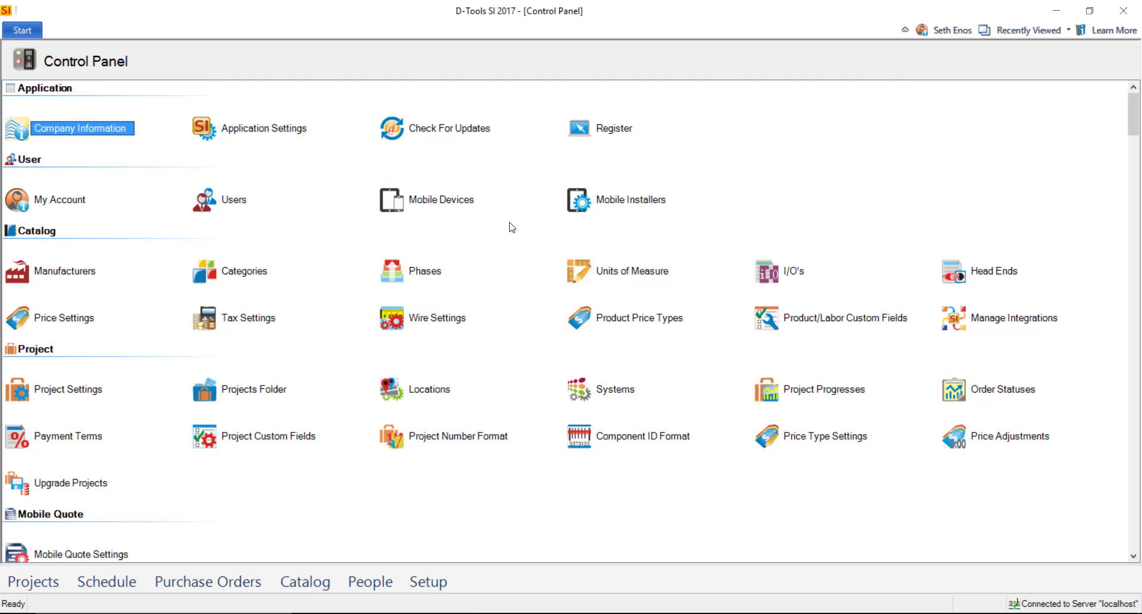
{"action": "left_click", "coordinate": [22, 31]}
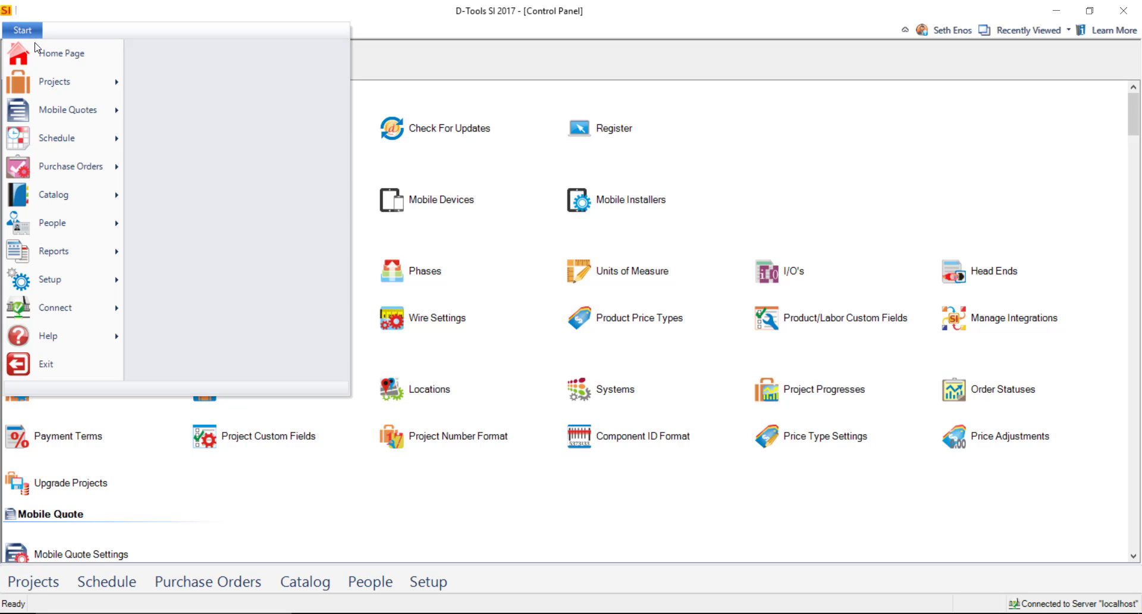
{"action": "left_click", "coordinate": [37, 50]}
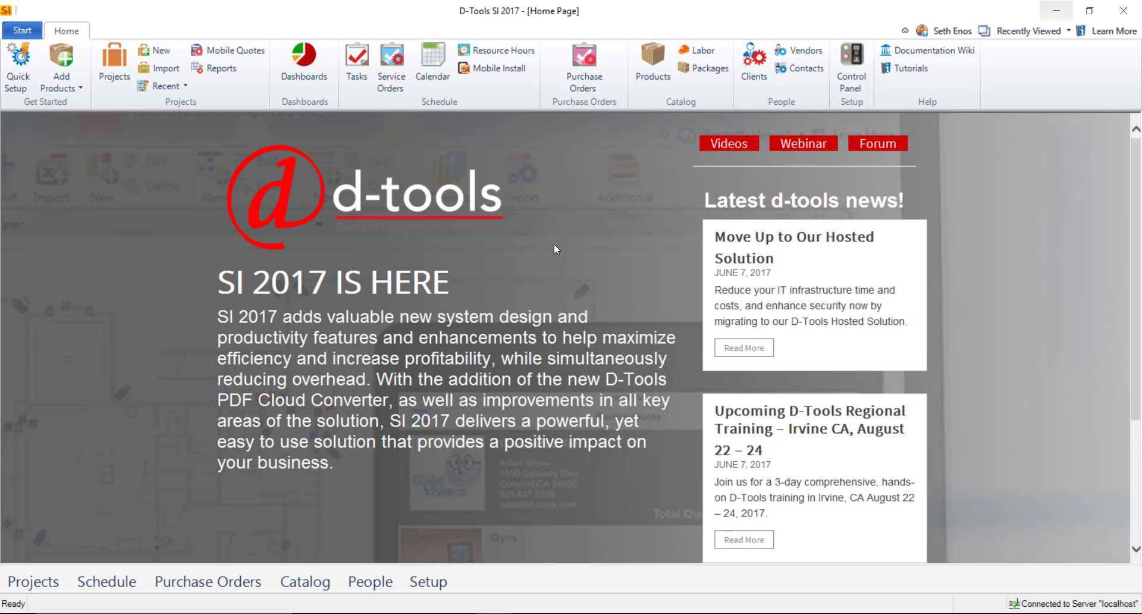
Open the project management list and show its Customer Portal commands
{"action": "left_click", "coordinate": [22, 31]}
{"action": "mouse_move", "coordinate": [66, 86]}
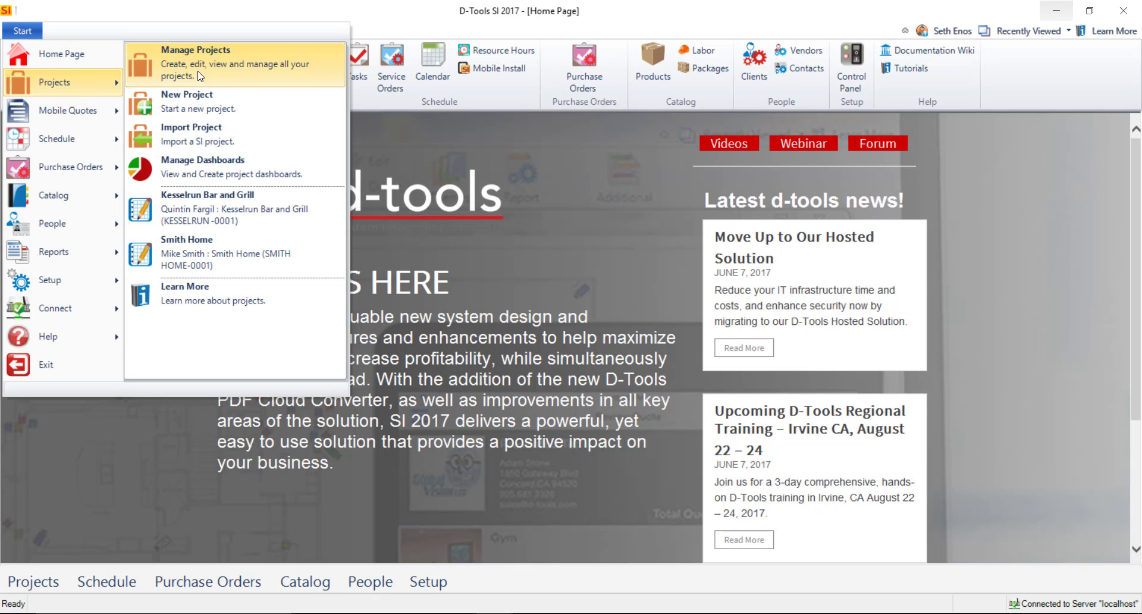
{"action": "left_click", "coordinate": [192, 55]}
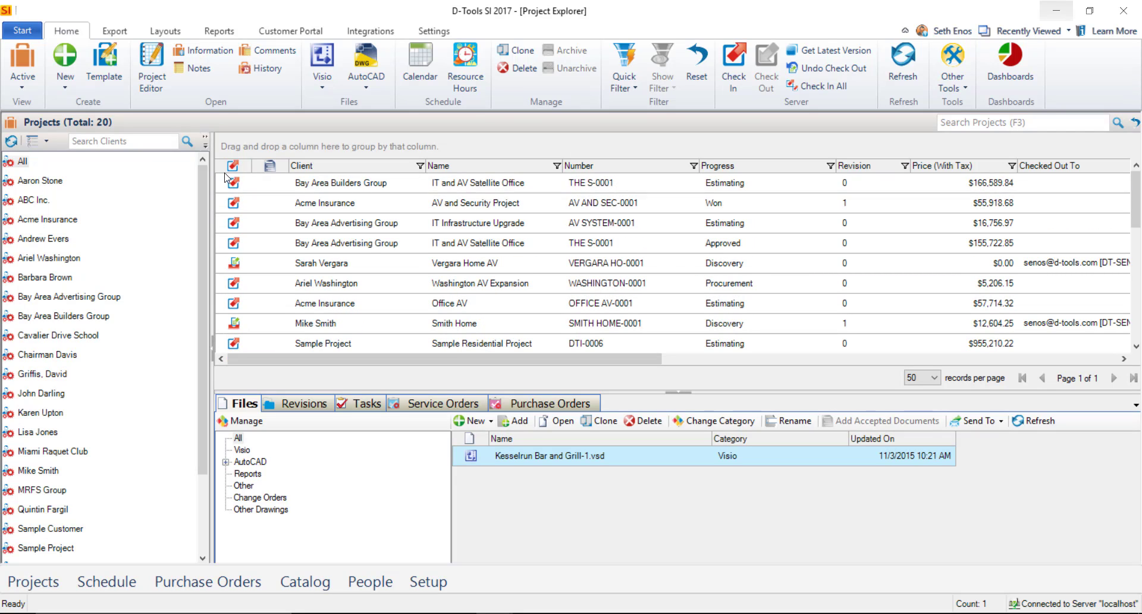
{"action": "left_click", "coordinate": [290, 31]}
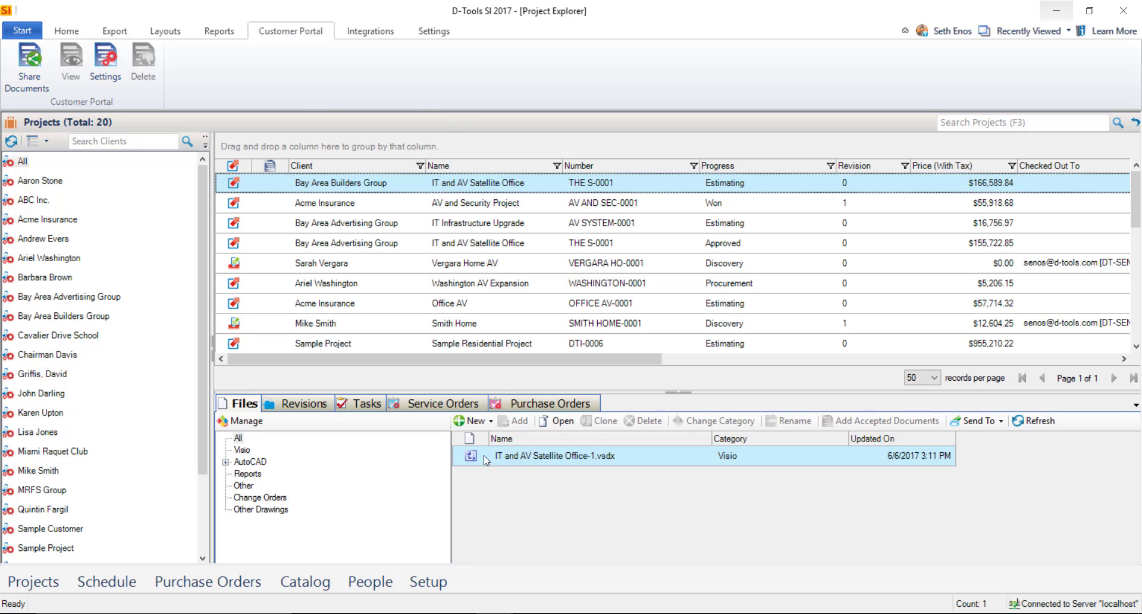
Look at the Customer Portal commands in the open Project Editor and return to the project list
{"action": "left_click", "coordinate": [577, 568]}
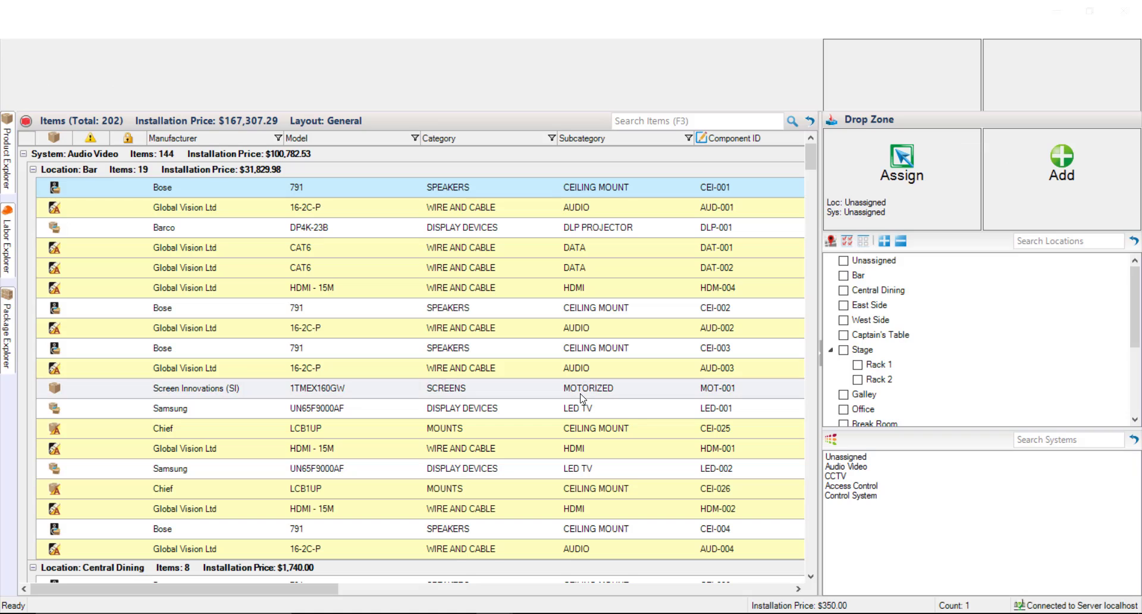
{"action": "left_click", "coordinate": [369, 31]}
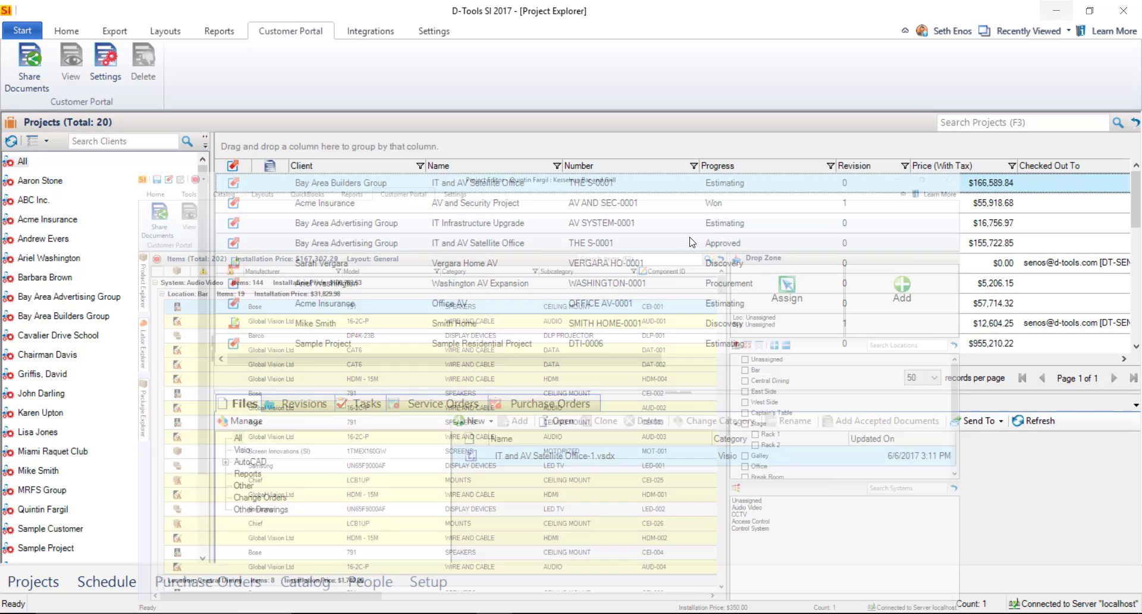
{"action": "left_click", "coordinate": [1057, 11]}
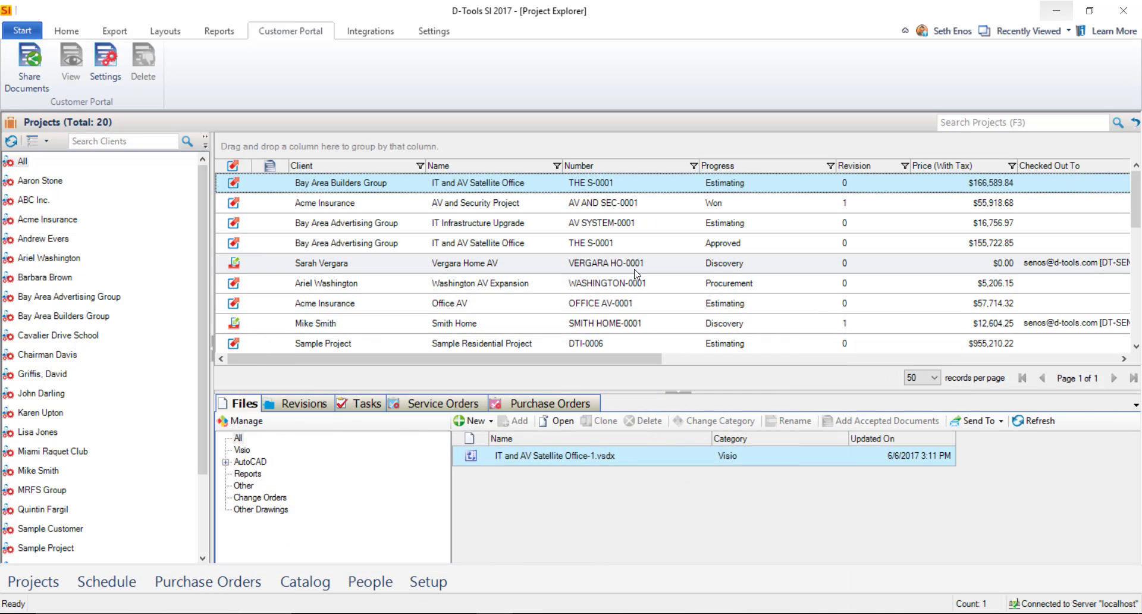
Compare the Discovery project at revision 1 with its As sold revision and examine the compare editor's Customer Portal commands
{"action": "left_click", "coordinate": [456, 324]}
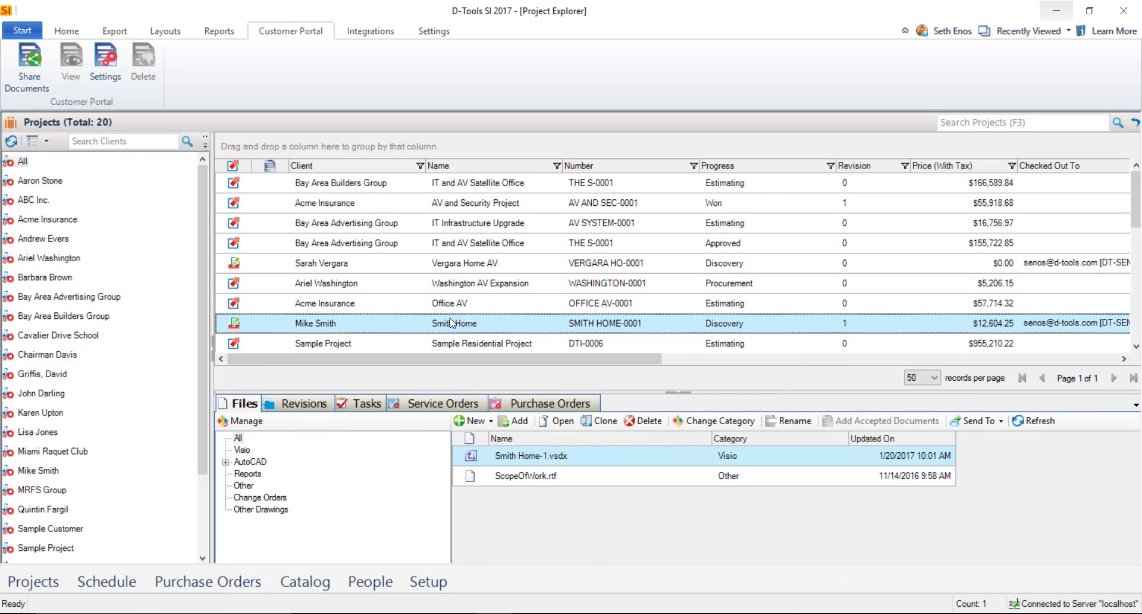
{"action": "left_click", "coordinate": [304, 405]}
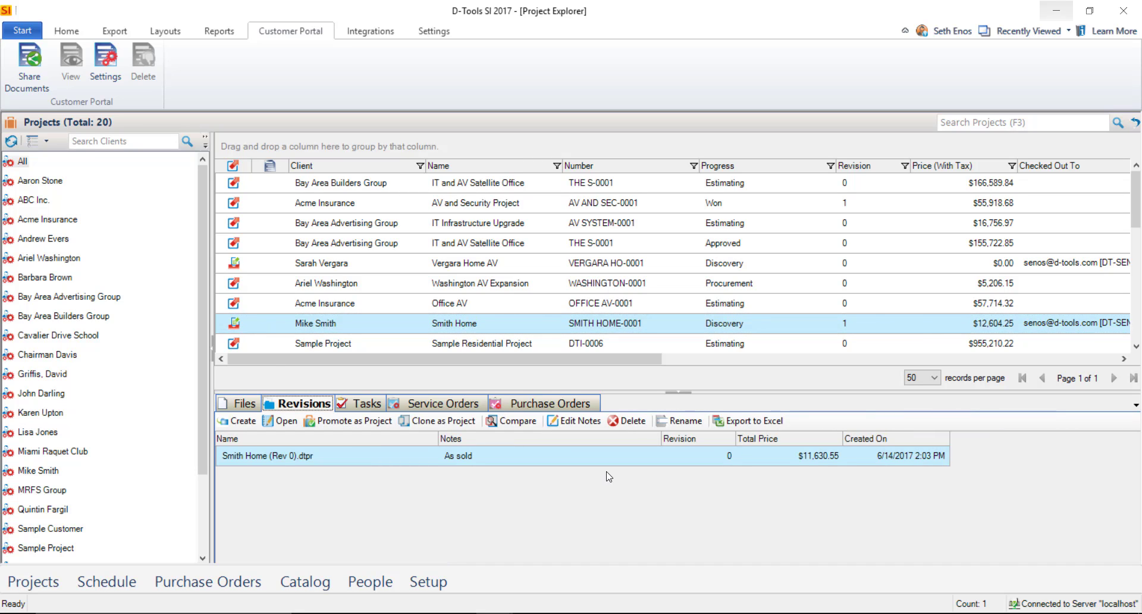
{"action": "left_click", "coordinate": [514, 421]}
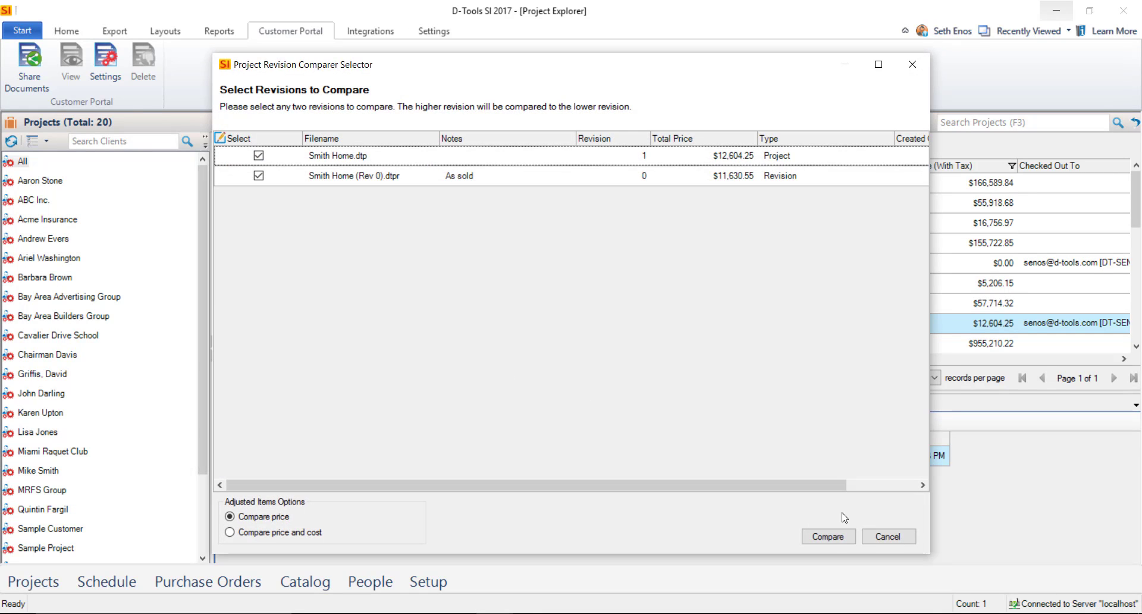
{"action": "left_click", "coordinate": [838, 536]}
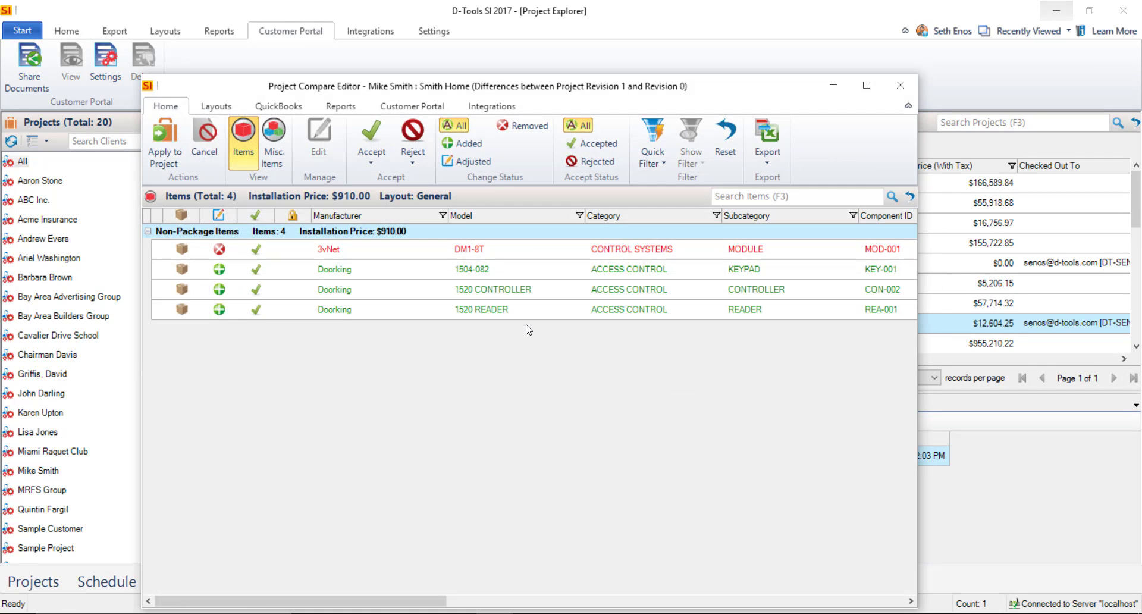
{"action": "left_click", "coordinate": [424, 107]}
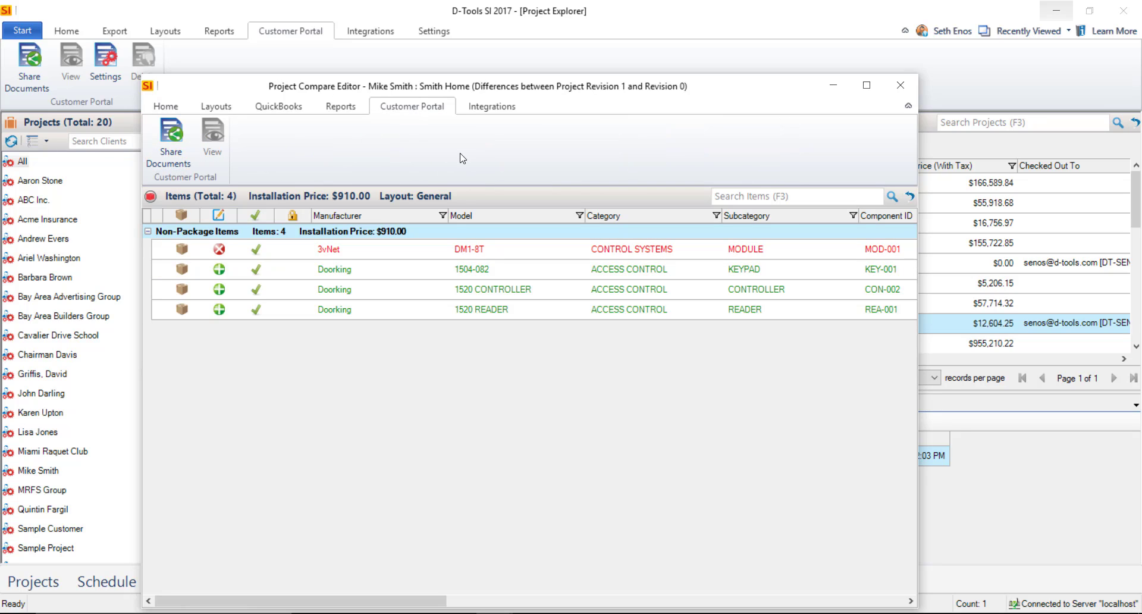
{"action": "left_click", "coordinate": [901, 89]}
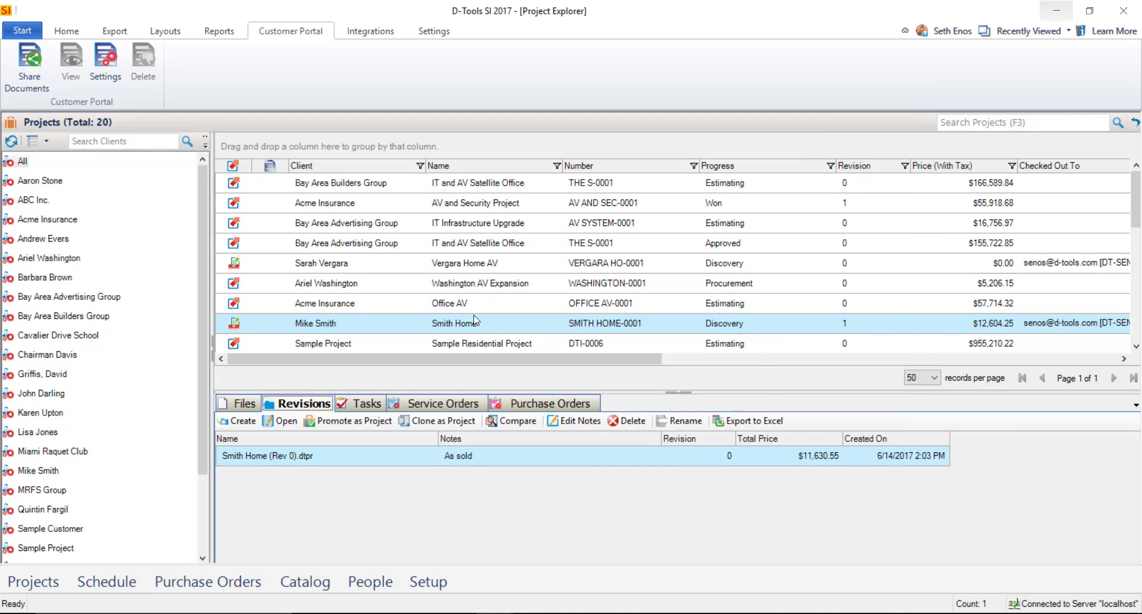
Open Customer Portal document sharing for the Bay Area Builders Group's IT and AV Satellite Office project
{"action": "left_click", "coordinate": [350, 183]}
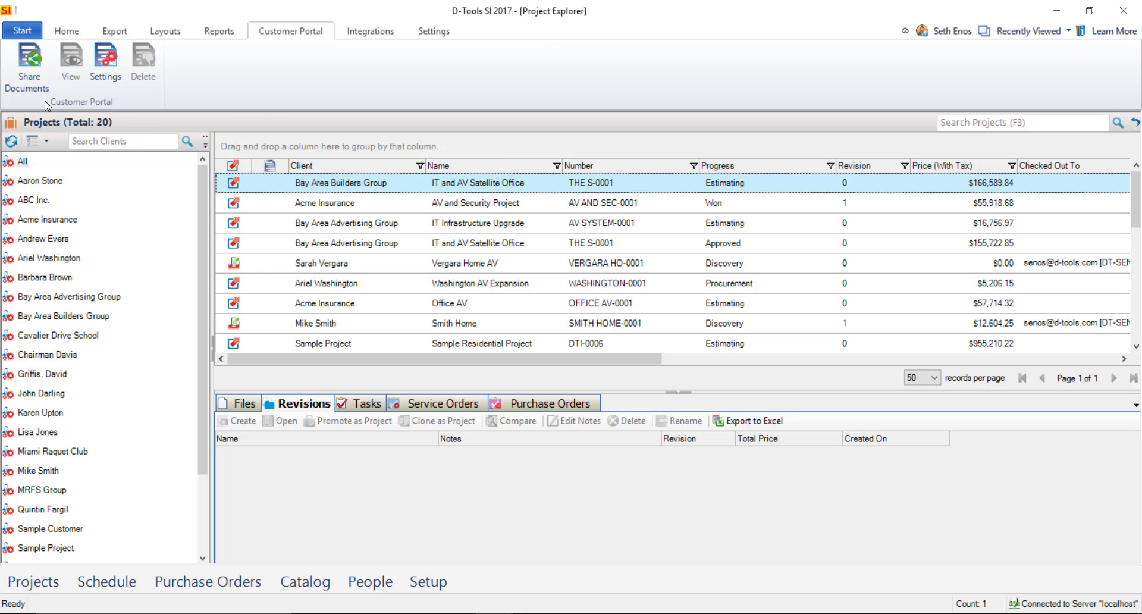
{"action": "left_click", "coordinate": [27, 60]}
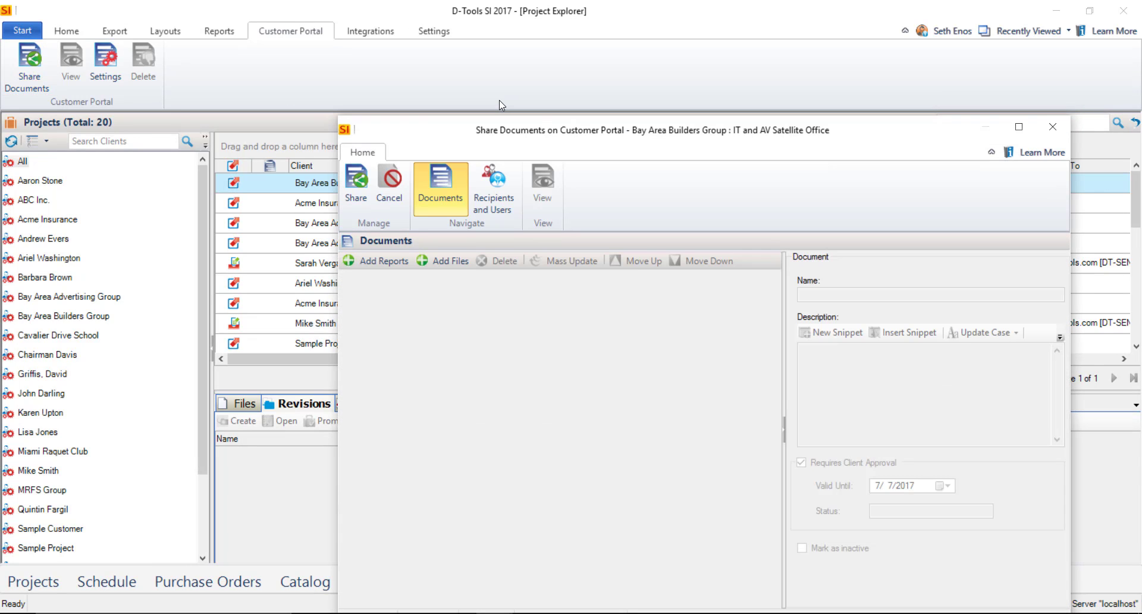
{"action": "left_click_drag", "start_coordinate": [518, 122], "coordinate": [385, 70]}
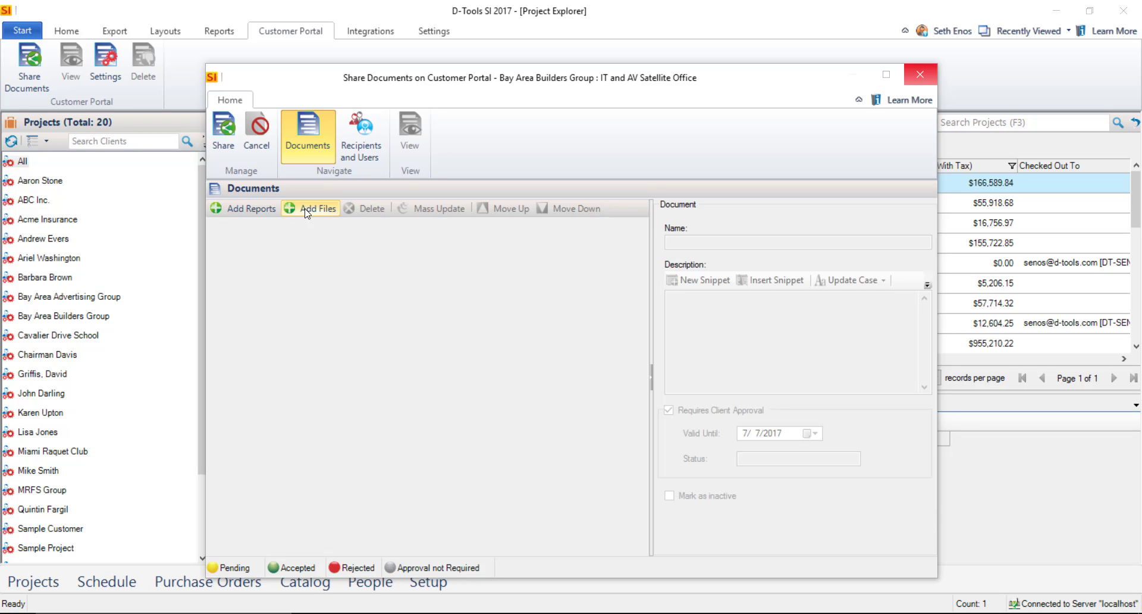
Add the Contract report and the Proposal With Images report by location to the documents being shared
{"action": "left_click", "coordinate": [236, 212]}
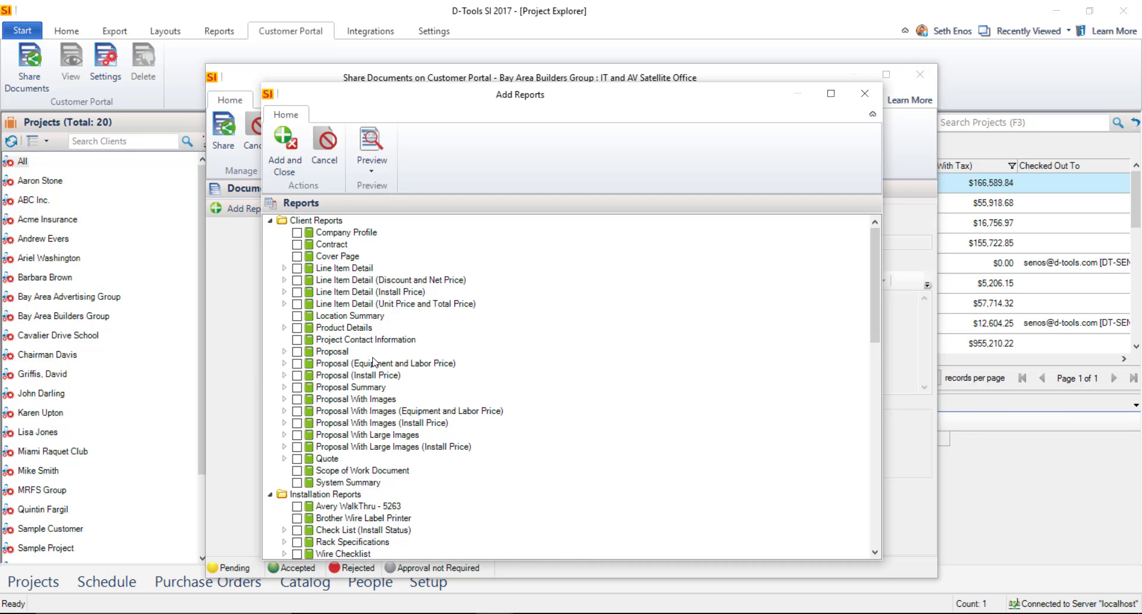
{"action": "left_click", "coordinate": [283, 399]}
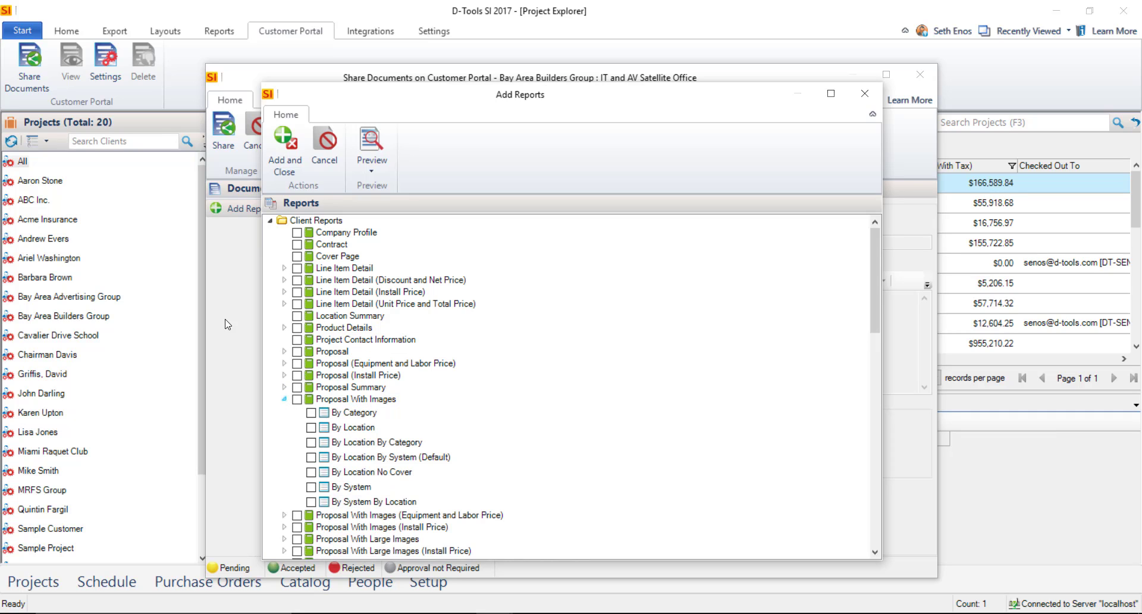
{"action": "left_click", "coordinate": [310, 428]}
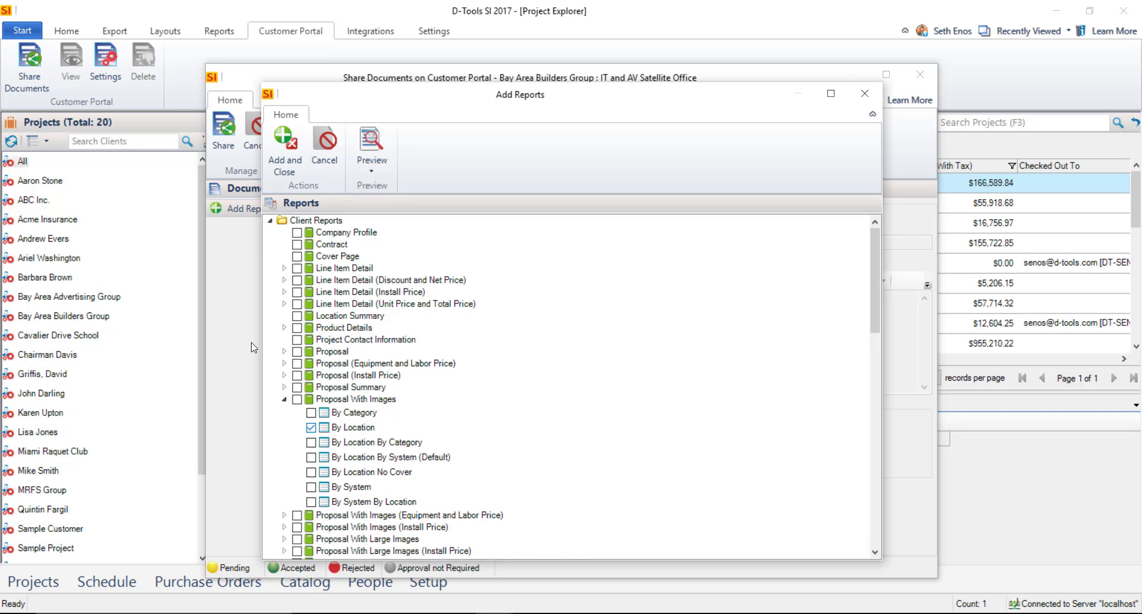
{"action": "left_click", "coordinate": [297, 244]}
{"action": "left_click", "coordinate": [373, 167]}
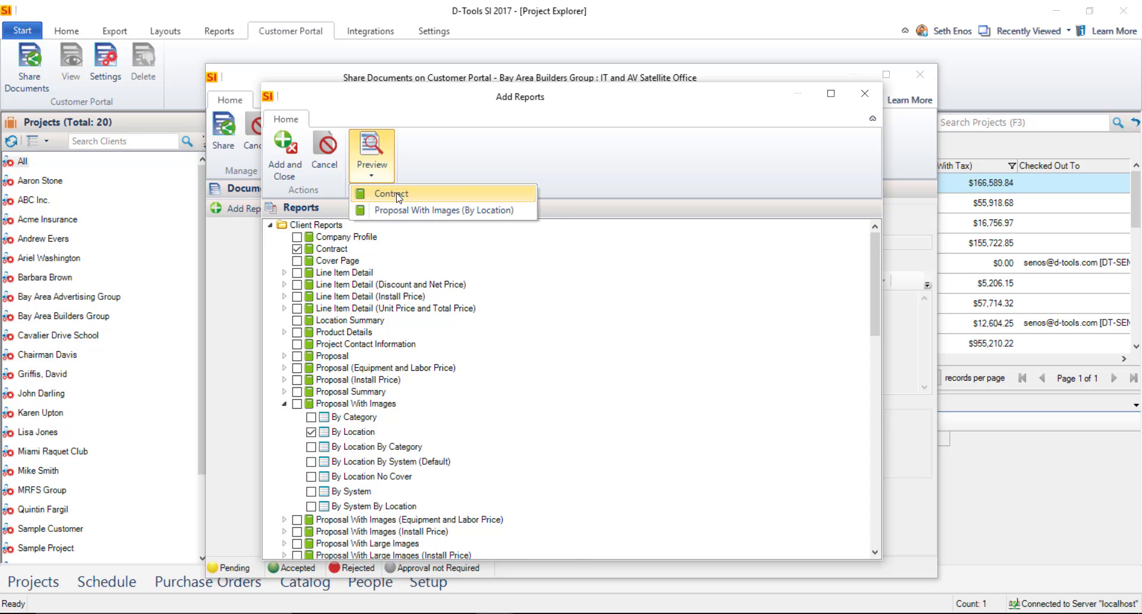
{"action": "left_click", "coordinate": [462, 133]}
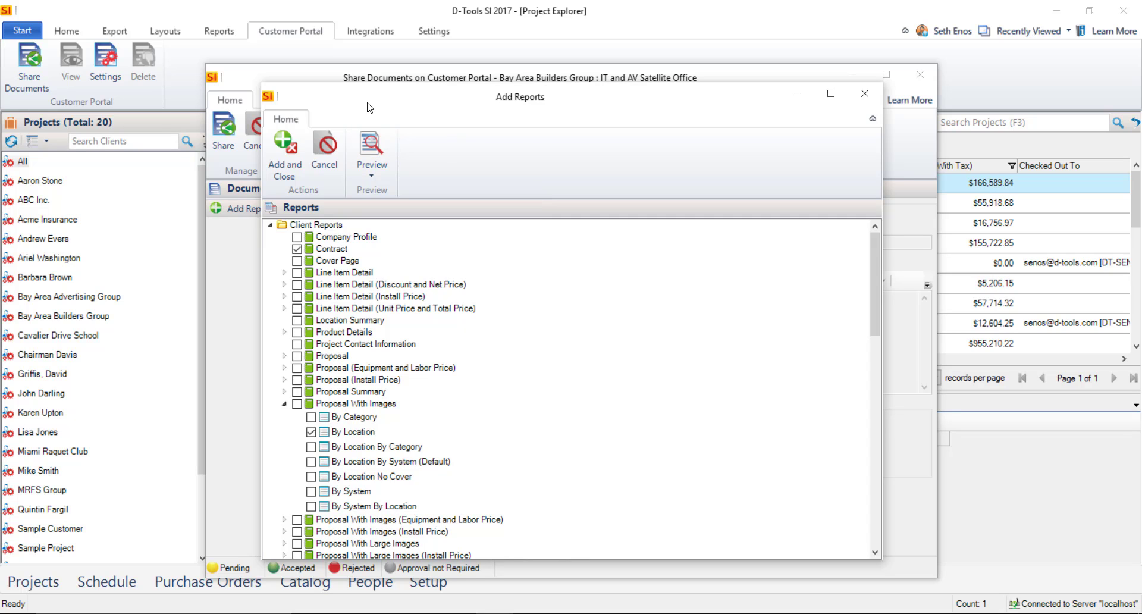
{"action": "left_click", "coordinate": [278, 169]}
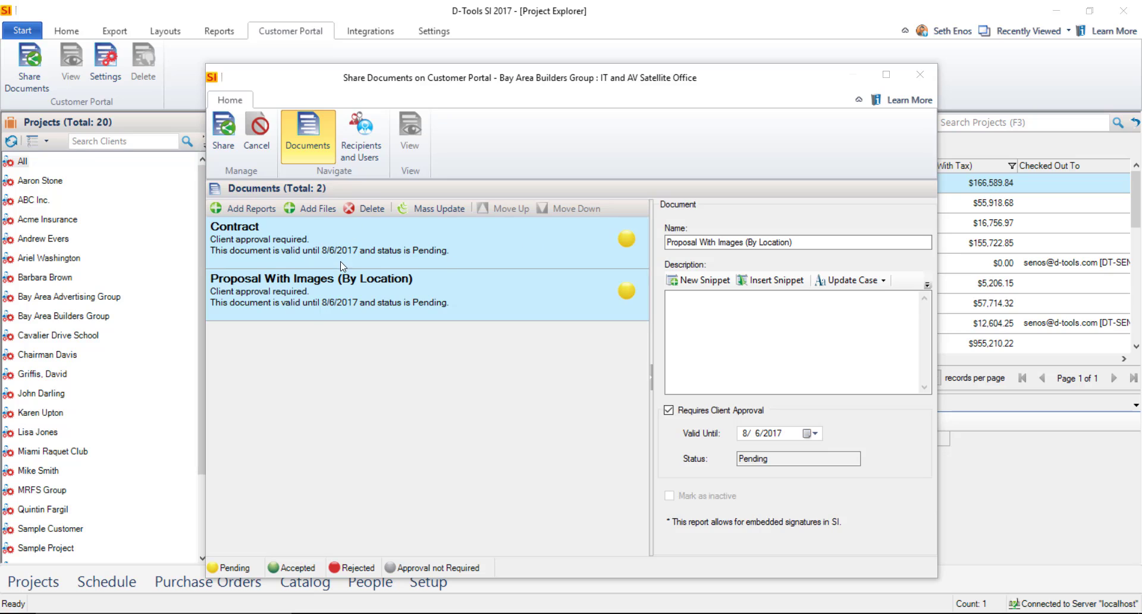
Review the Contract's document settings and examine the mass update options for both documents without applying them
{"action": "left_click", "coordinate": [300, 239]}
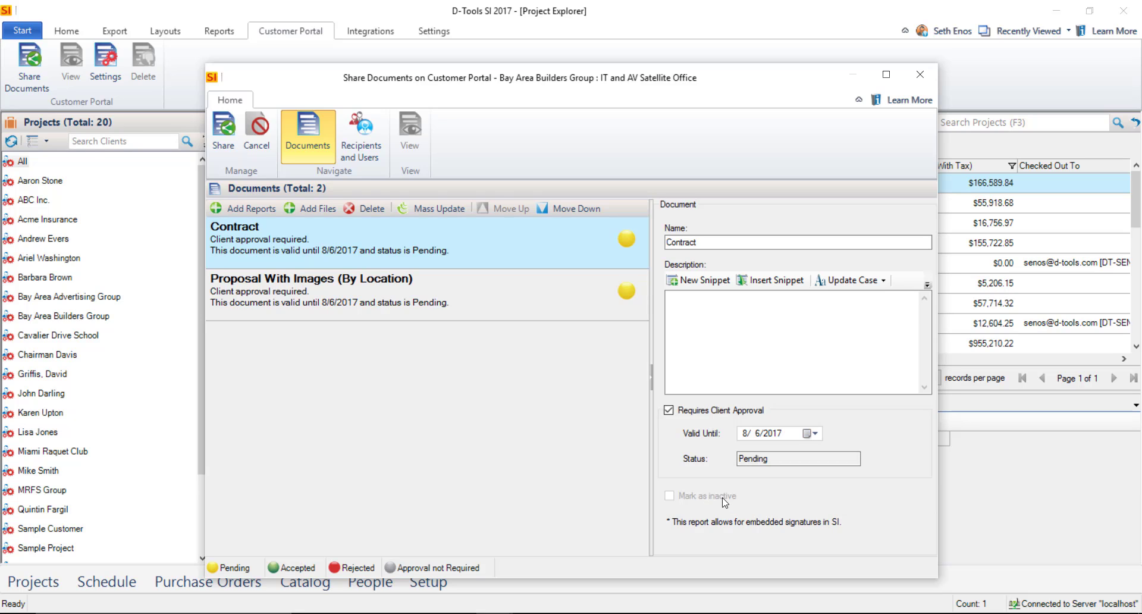
{"action": "left_click", "coordinate": [431, 310]}
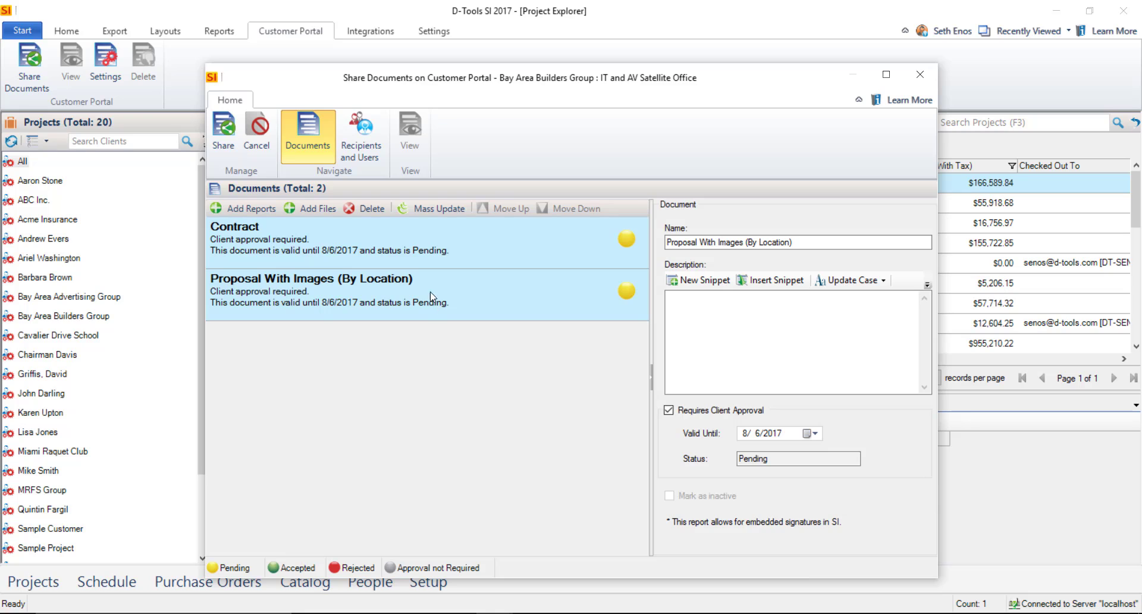
{"action": "left_click", "coordinate": [436, 210]}
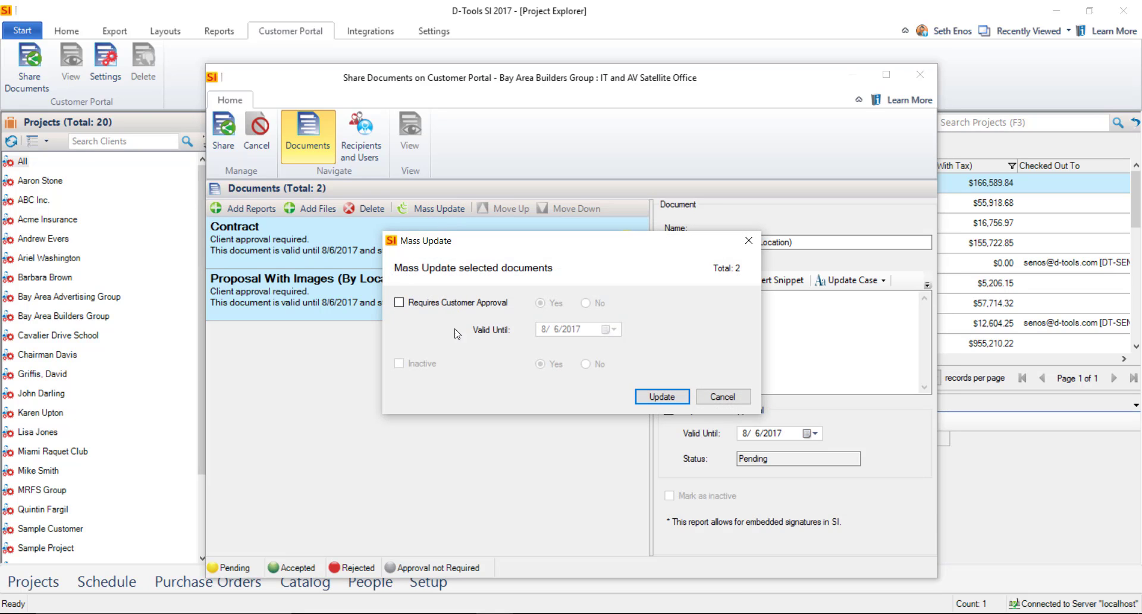
{"action": "left_click", "coordinate": [412, 303]}
{"action": "left_click", "coordinate": [738, 398]}
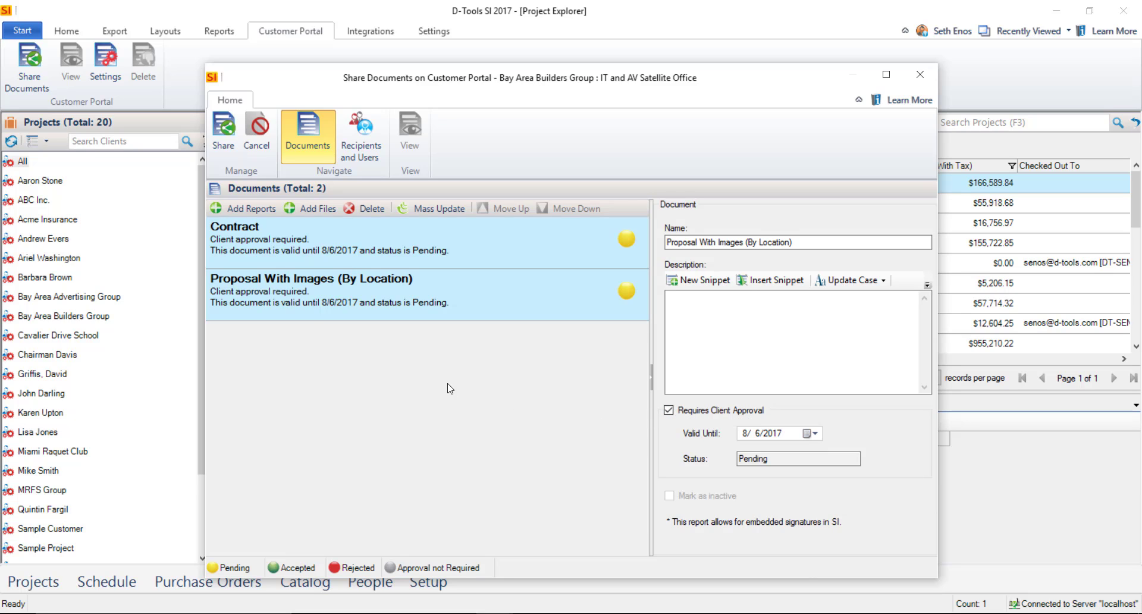
Examine the Contract's client approval setting and the date choices for how long it stays valid
{"action": "left_click", "coordinate": [349, 246]}
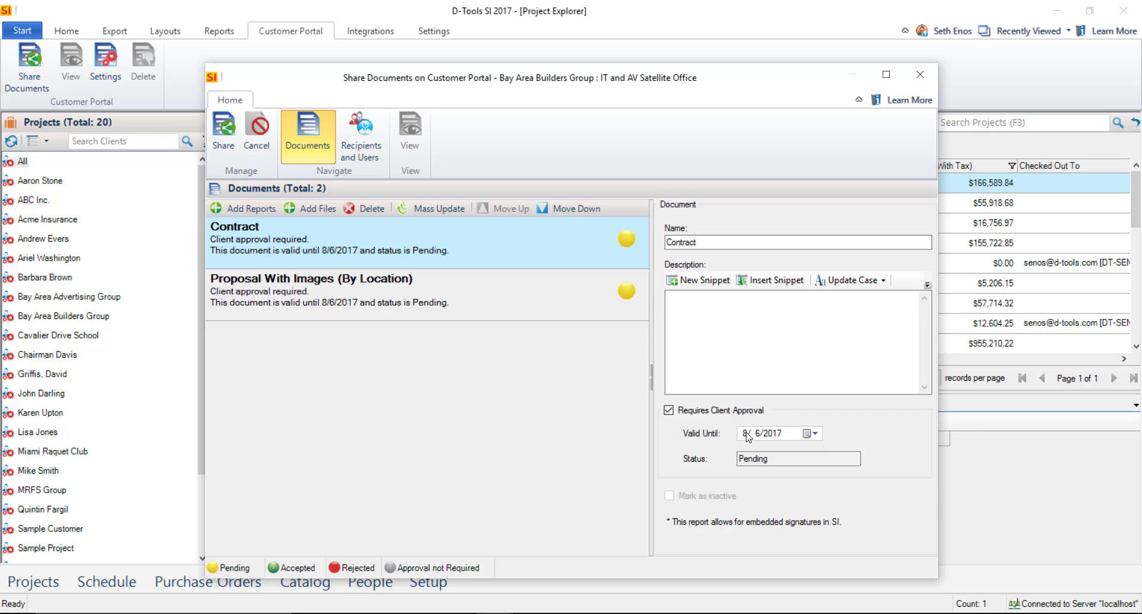
{"action": "left_click", "coordinate": [815, 434]}
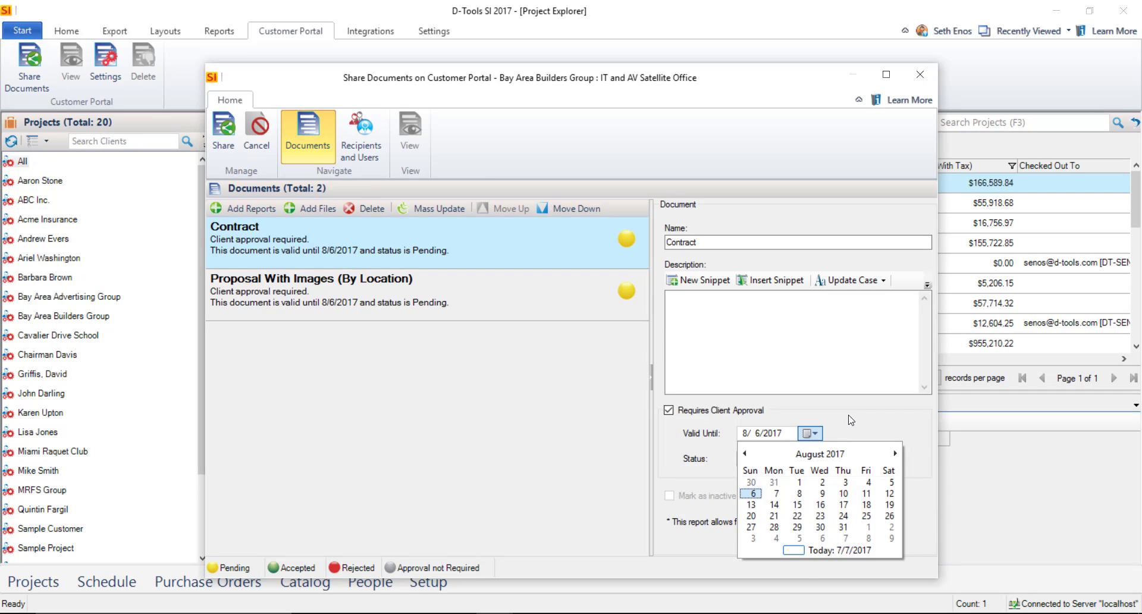
{"action": "left_click", "coordinate": [680, 333]}
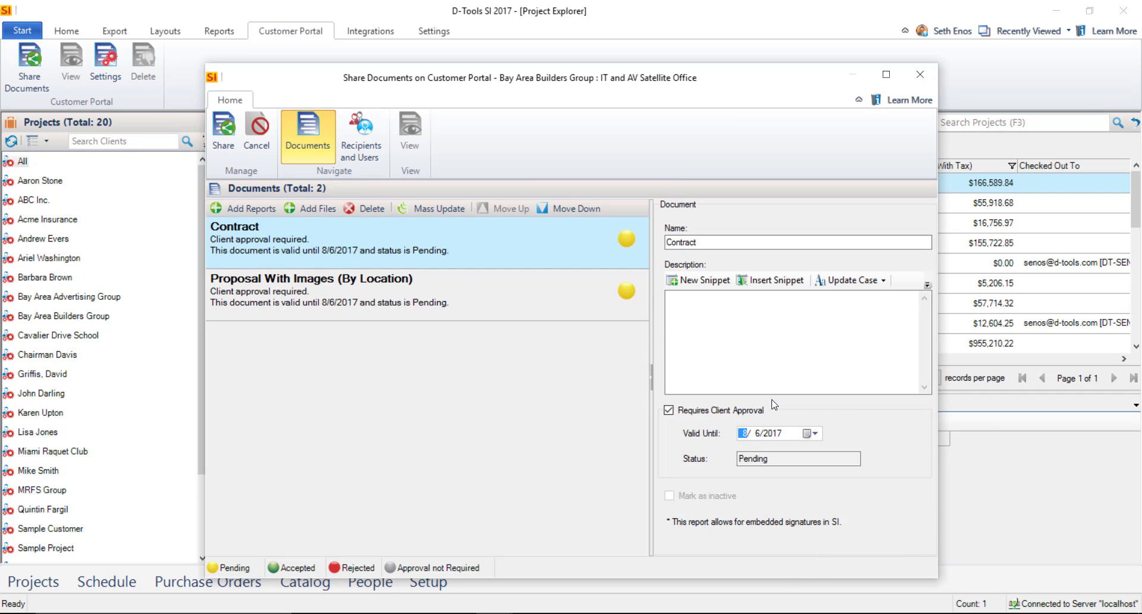
{"action": "left_click", "coordinate": [708, 421]}
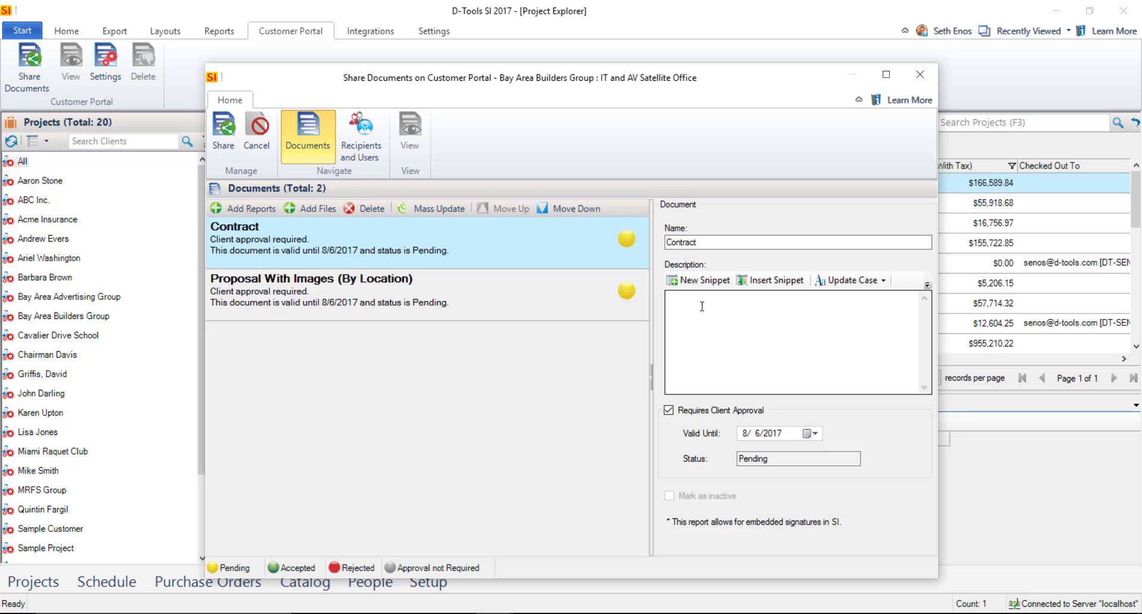
Describe the Proposal With Images document as "This proposal has the latest additions per our last meeting."
{"action": "left_click", "coordinate": [396, 294]}
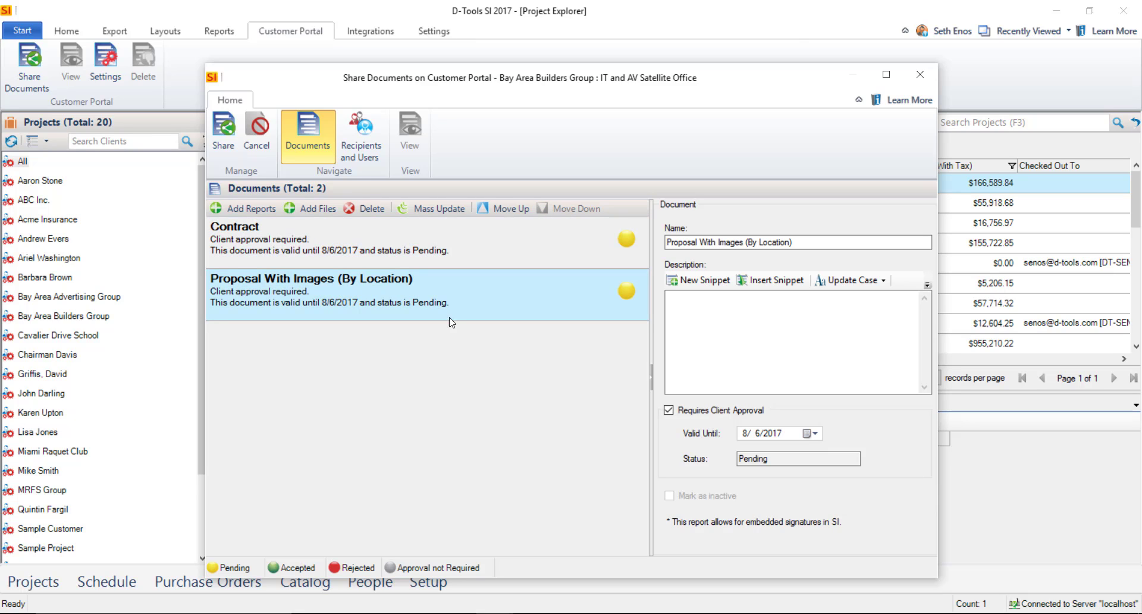
{"action": "type", "text": "This proposal has the latest additions per our last meeting."}
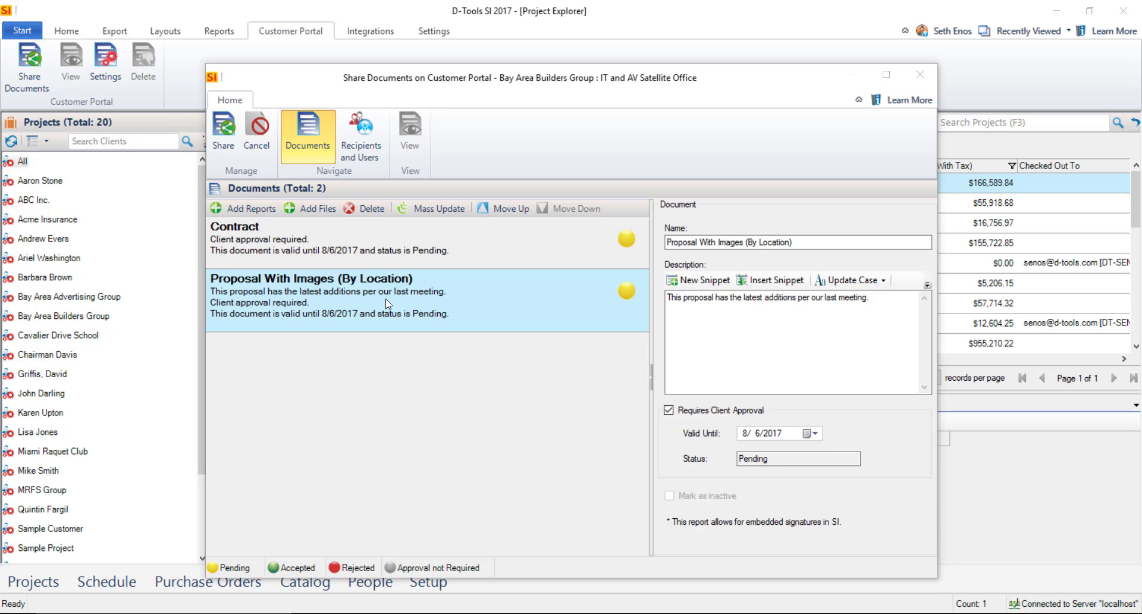
Examine the shared documents' recipients and users to notify, including the sources available for adding more of each
{"action": "left_click", "coordinate": [362, 146]}
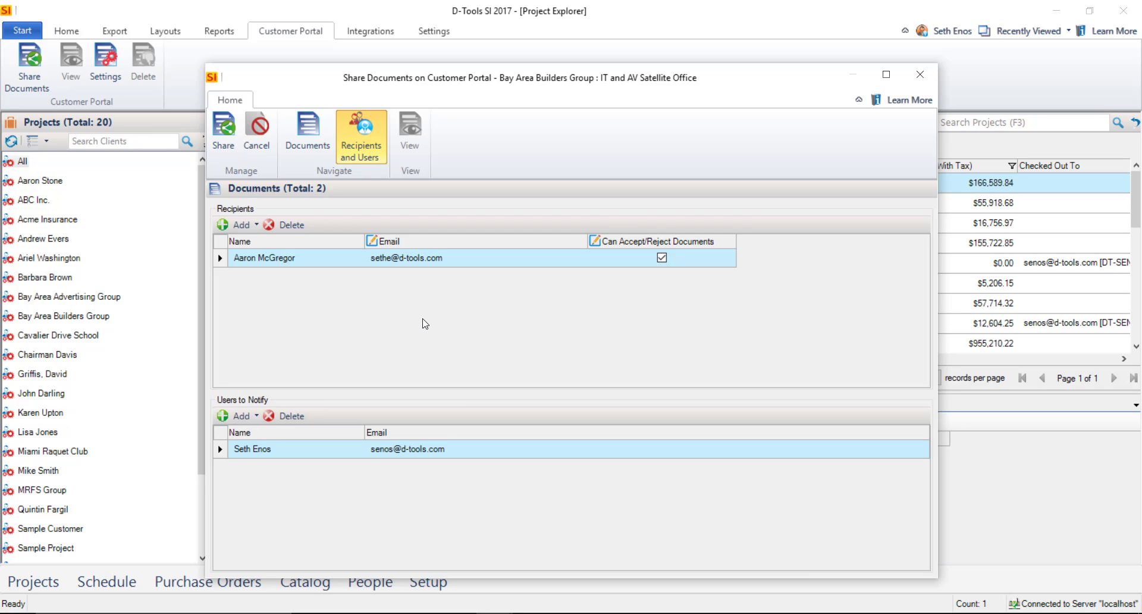
{"action": "left_click", "coordinate": [255, 224]}
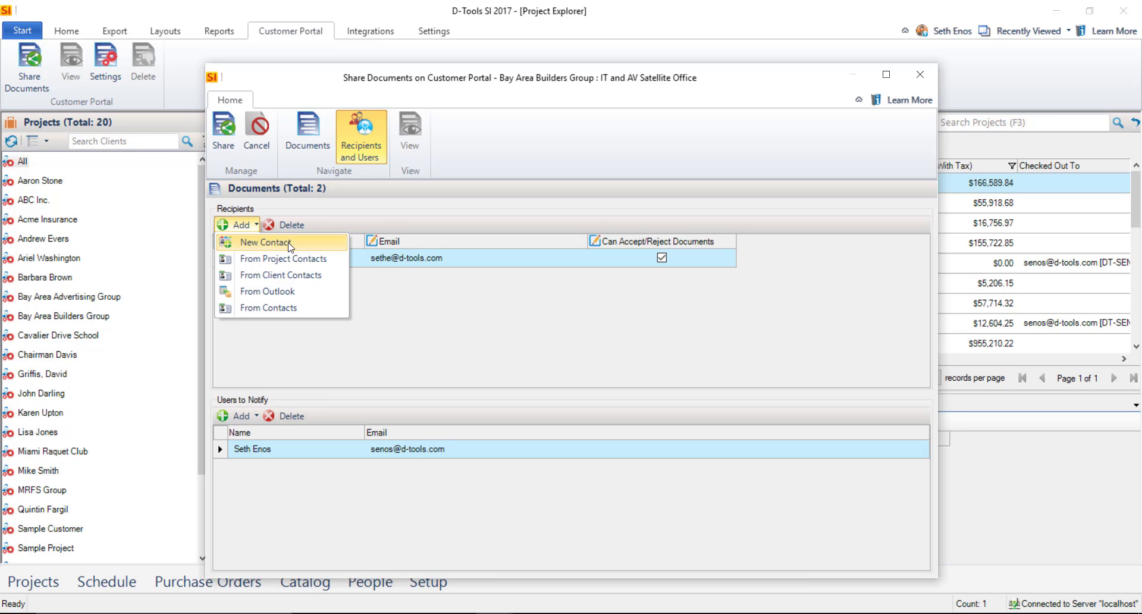
{"action": "left_click", "coordinate": [301, 297]}
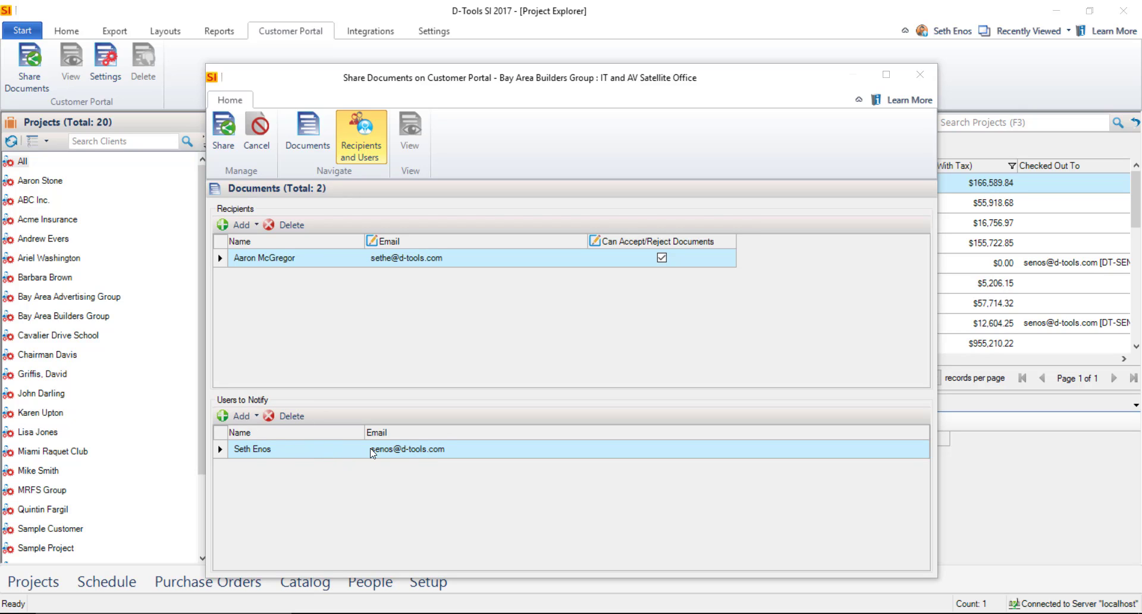
{"action": "left_click", "coordinate": [242, 416]}
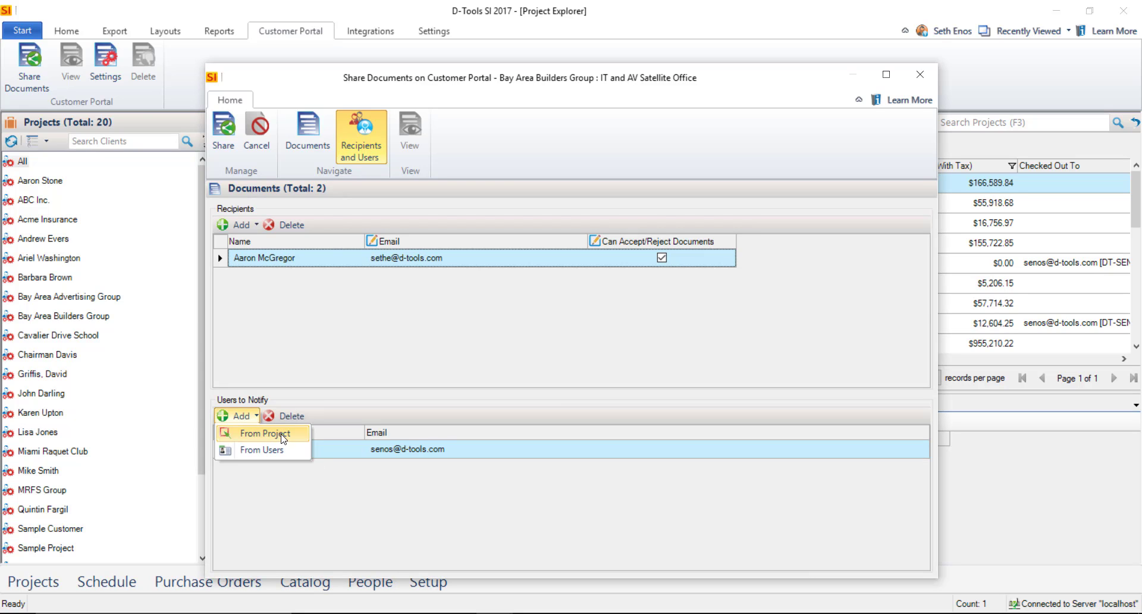
{"action": "left_click", "coordinate": [269, 452]}
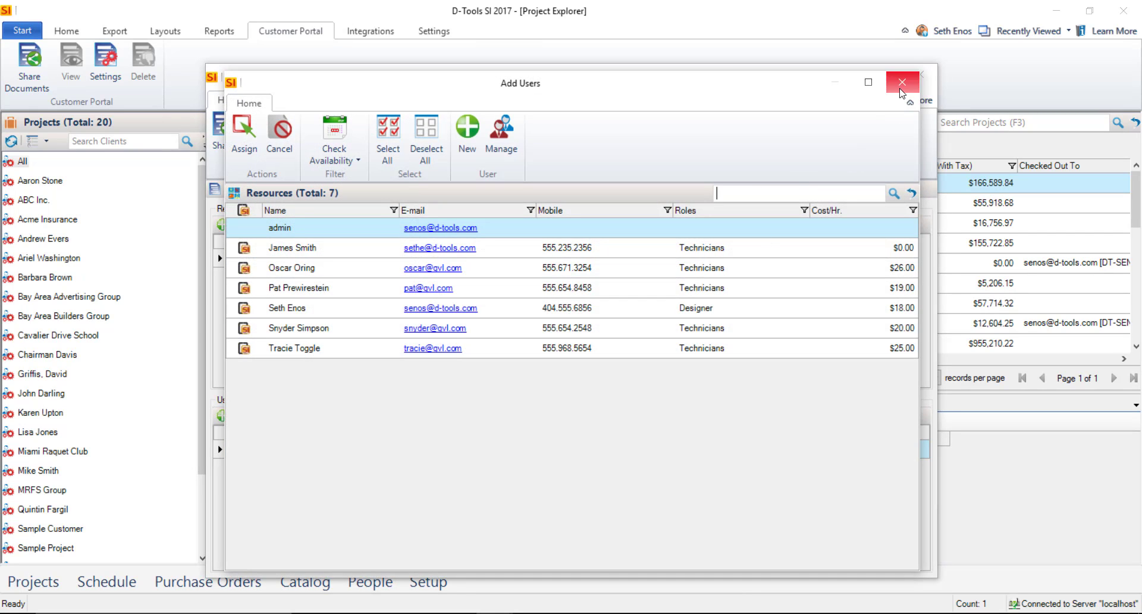
{"action": "left_click", "coordinate": [901, 83]}
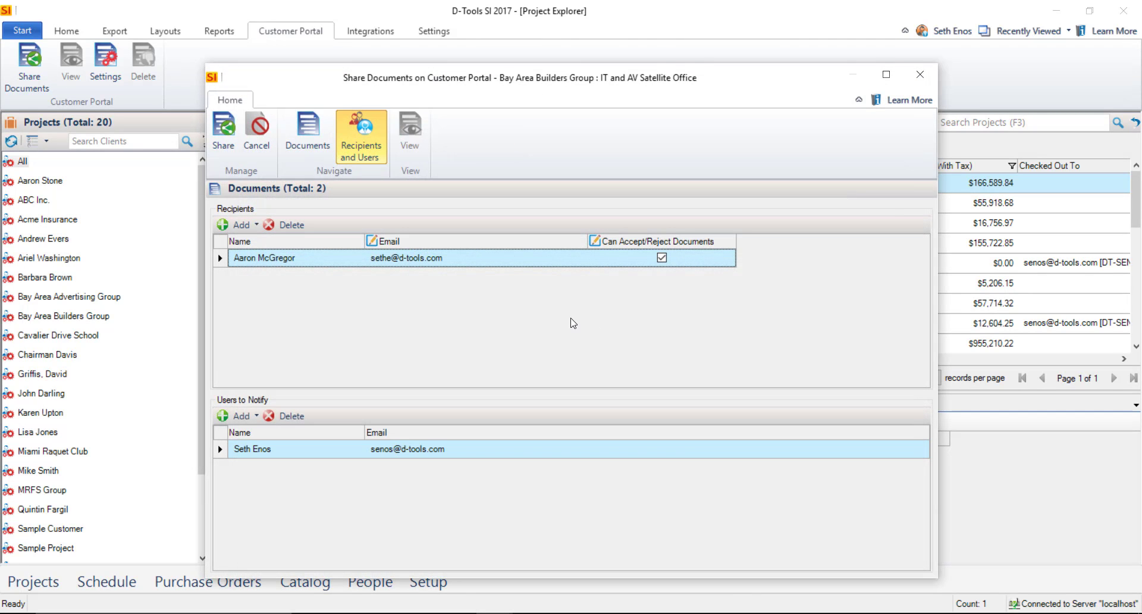
Share the documents with the message "Please review your proposal, primarily the Equipment Closet configuration on page three."
{"action": "left_click", "coordinate": [224, 142]}
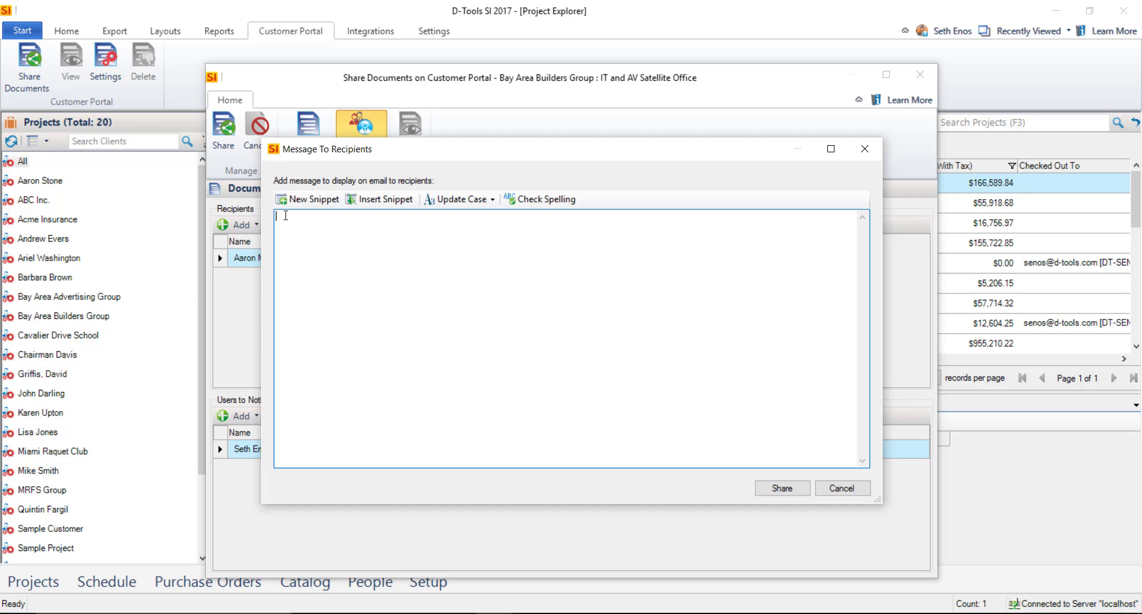
{"action": "type", "text": "Please review your proposal, primarily the Equipment Closet configuration on page three."}
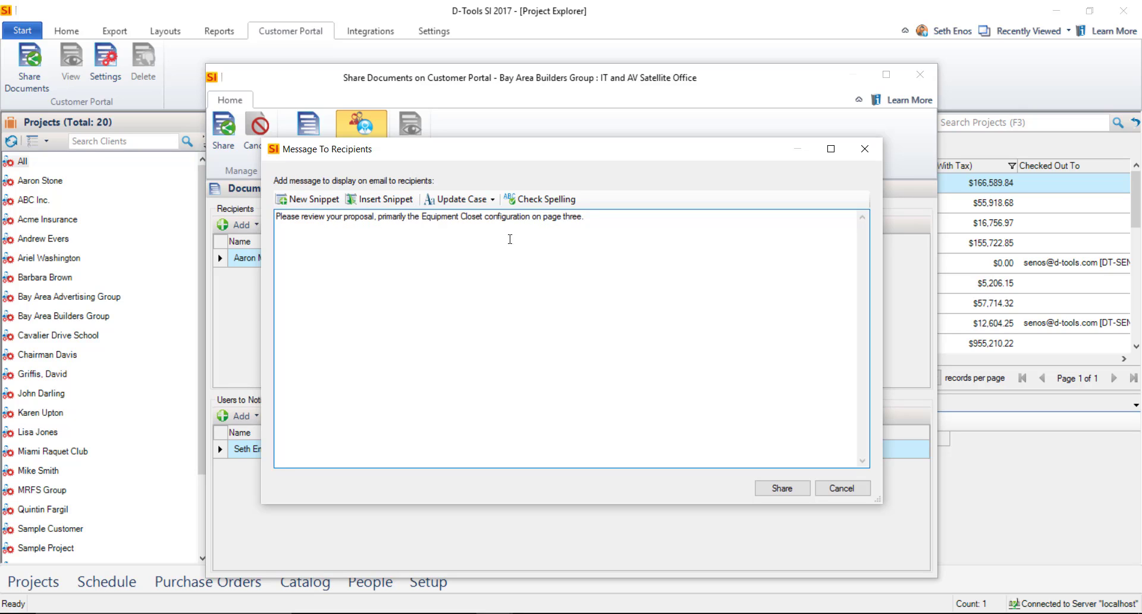
{"action": "left_click", "coordinate": [783, 488]}
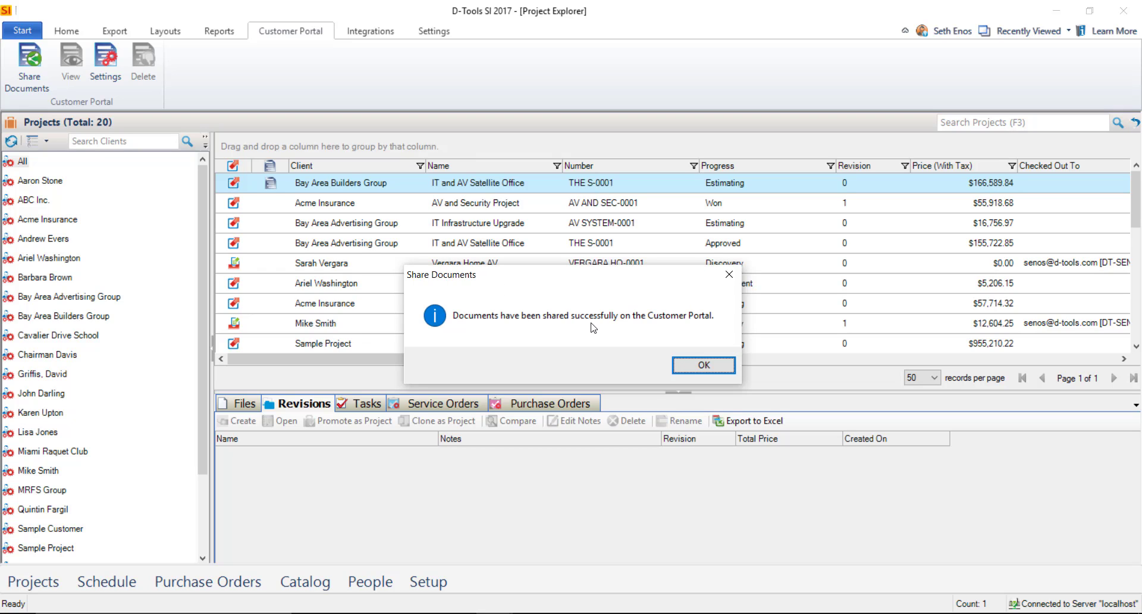
{"action": "left_click", "coordinate": [703, 365]}
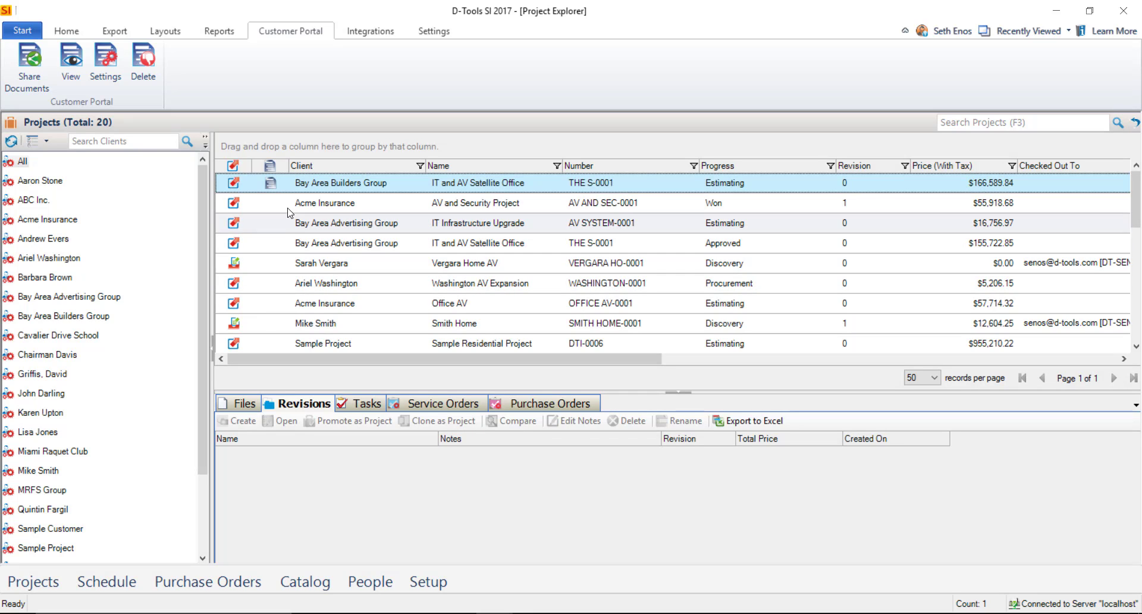
Switch to the Customer Portal in the browser and sign in as the recipient by entering the account password
{"action": "mouse_move", "coordinate": [271, 189]}
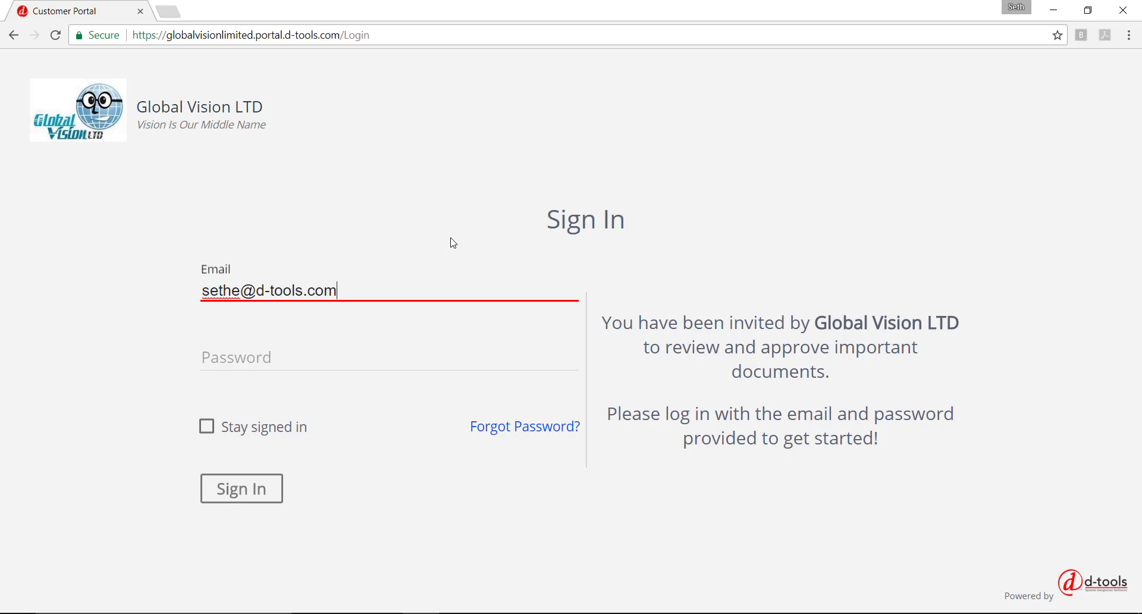
{"action": "left_click", "coordinate": [287, 356]}
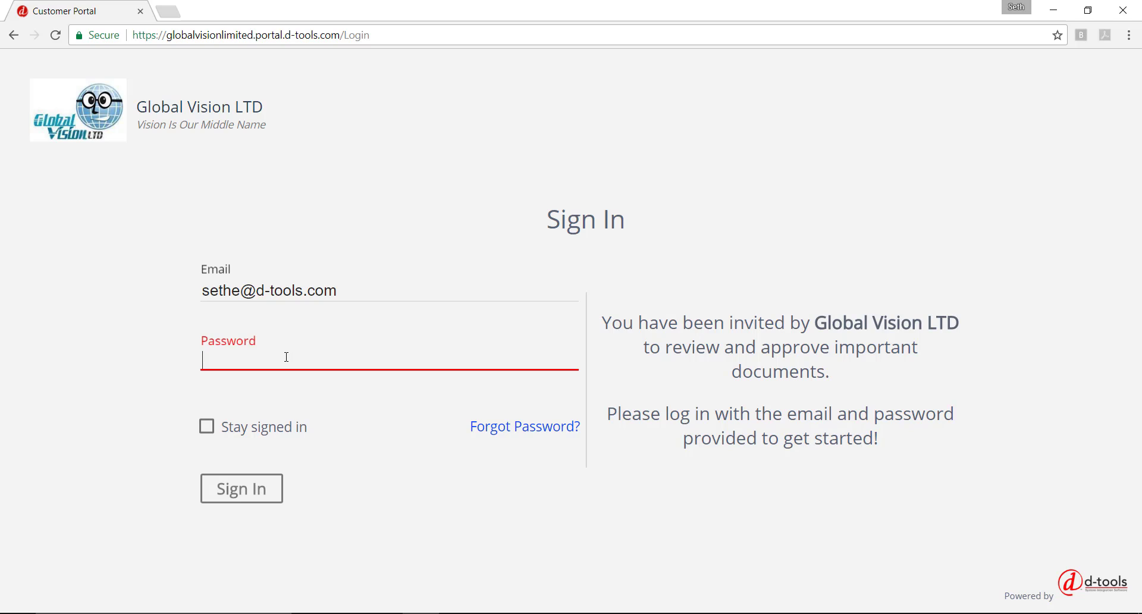
{"action": "type", "text": "•••••••••"}
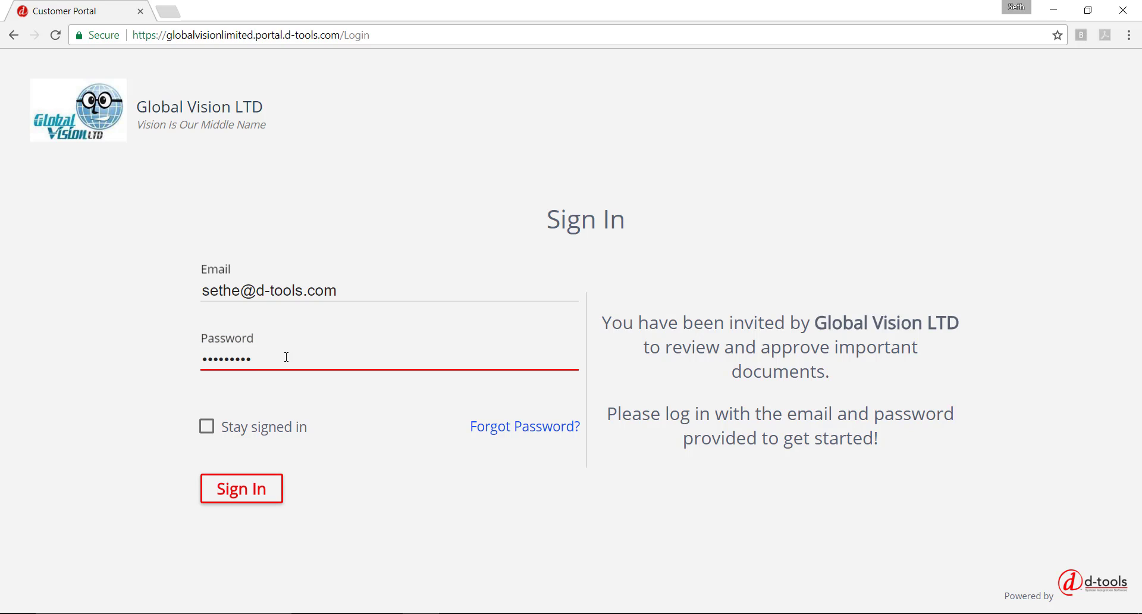
{"action": "key", "text": "Return"}
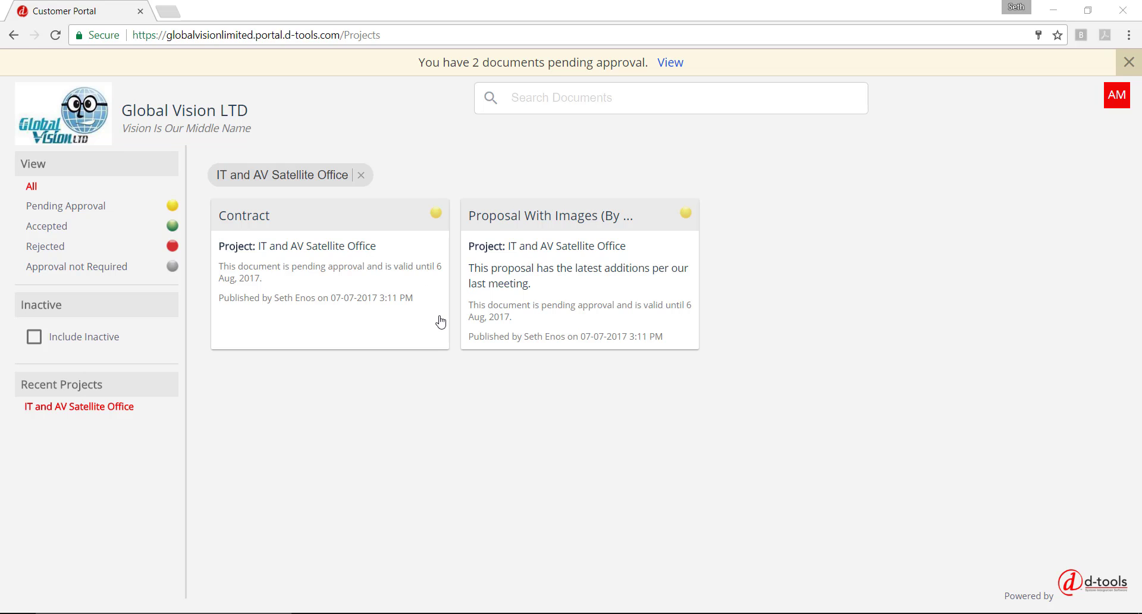
Open the Proposal With Images document on the portal and look at the project's other shared documents
{"action": "left_click", "coordinate": [584, 270]}
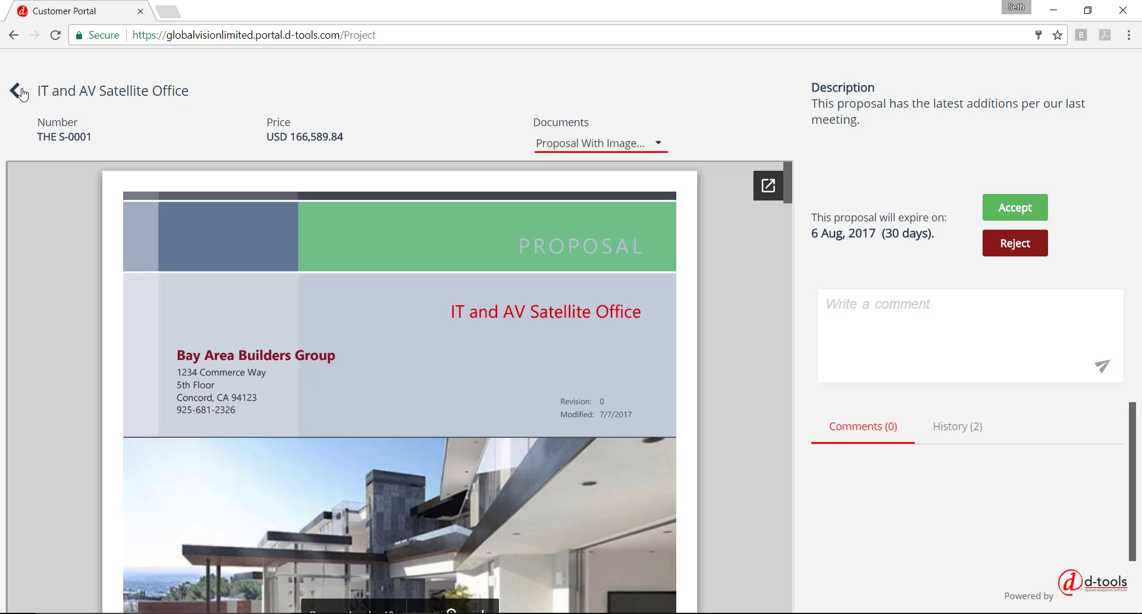
{"action": "left_click", "coordinate": [662, 149]}
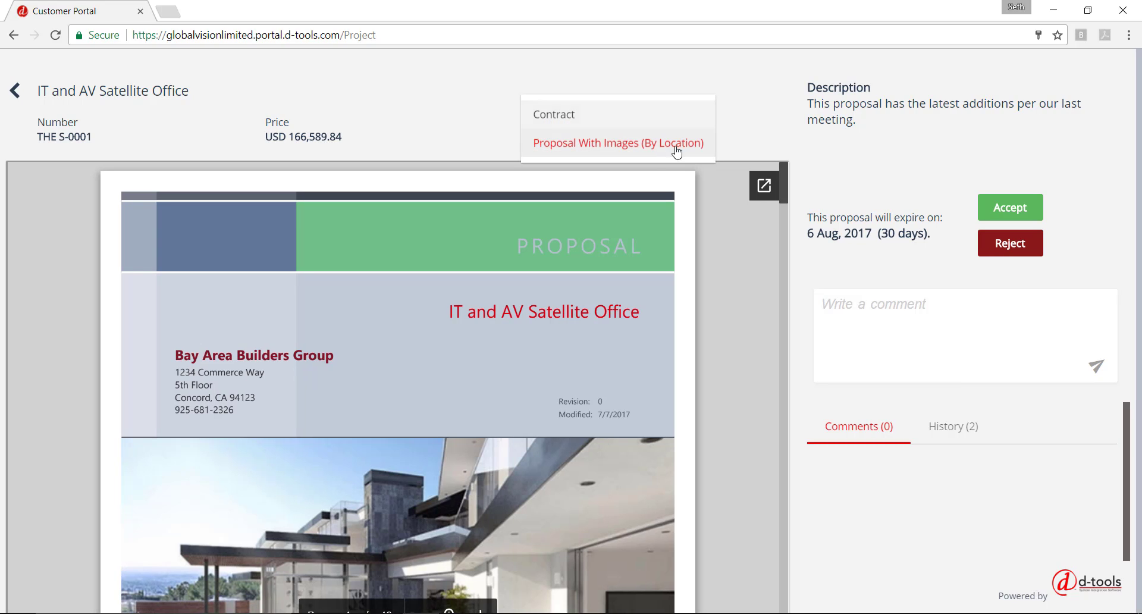
{"action": "left_click", "coordinate": [716, 220]}
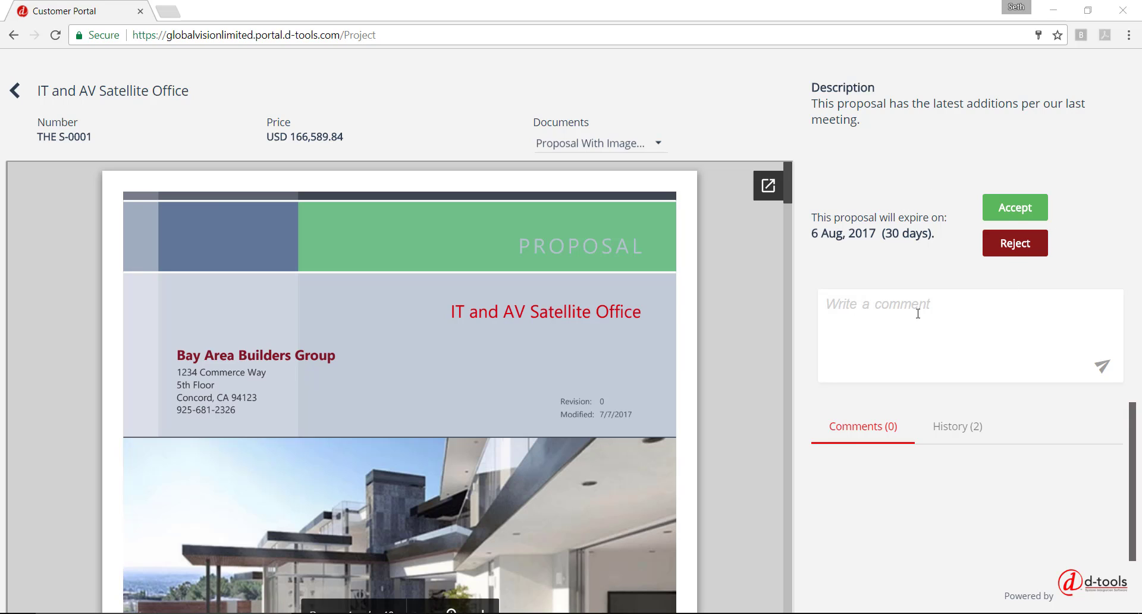
Post the comment "Please call me to discuss some potential changes." on the proposal
{"action": "left_click", "coordinate": [843, 307]}
{"action": "type", "text": "Please call me to discuss some potential changes."}
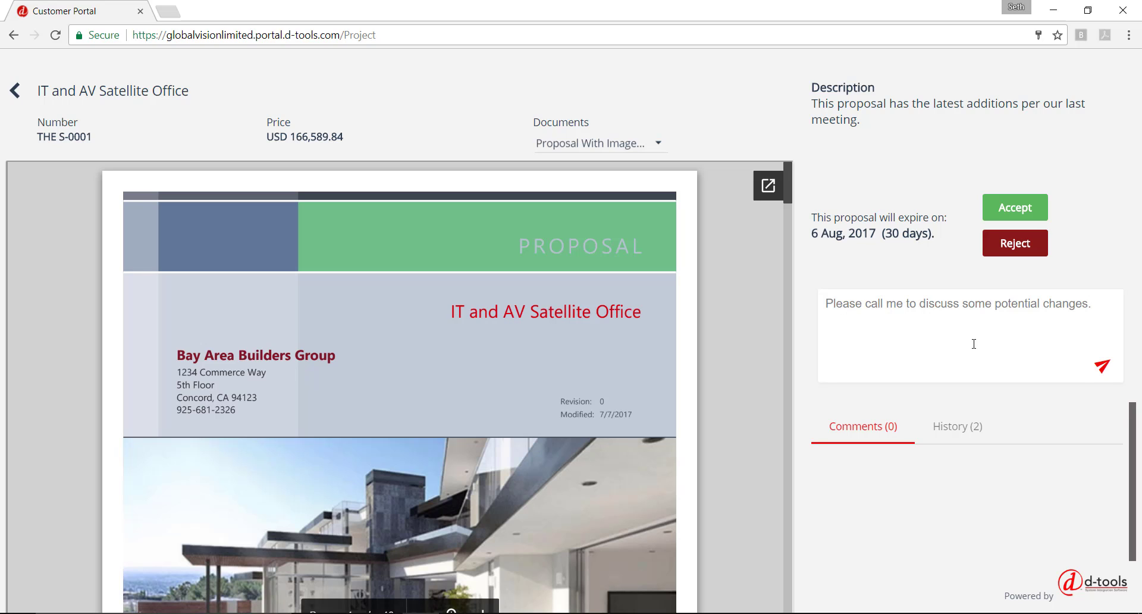
{"action": "left_click", "coordinate": [1102, 365]}
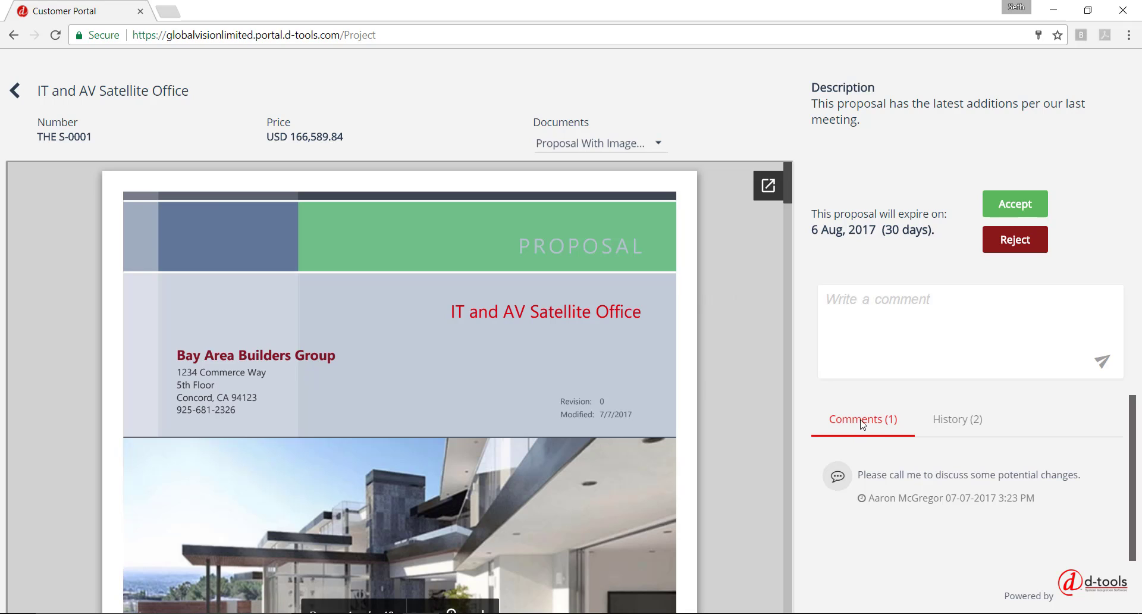
Review the proposal's history on the portal and return to its comments
{"action": "left_click", "coordinate": [964, 424]}
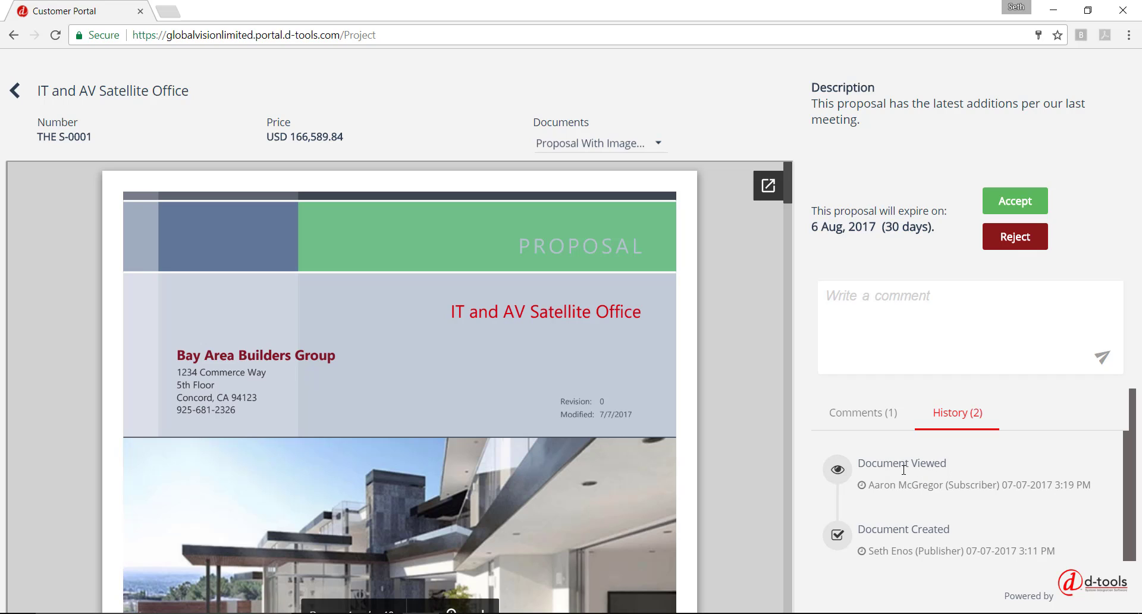
{"action": "left_click", "coordinate": [863, 423]}
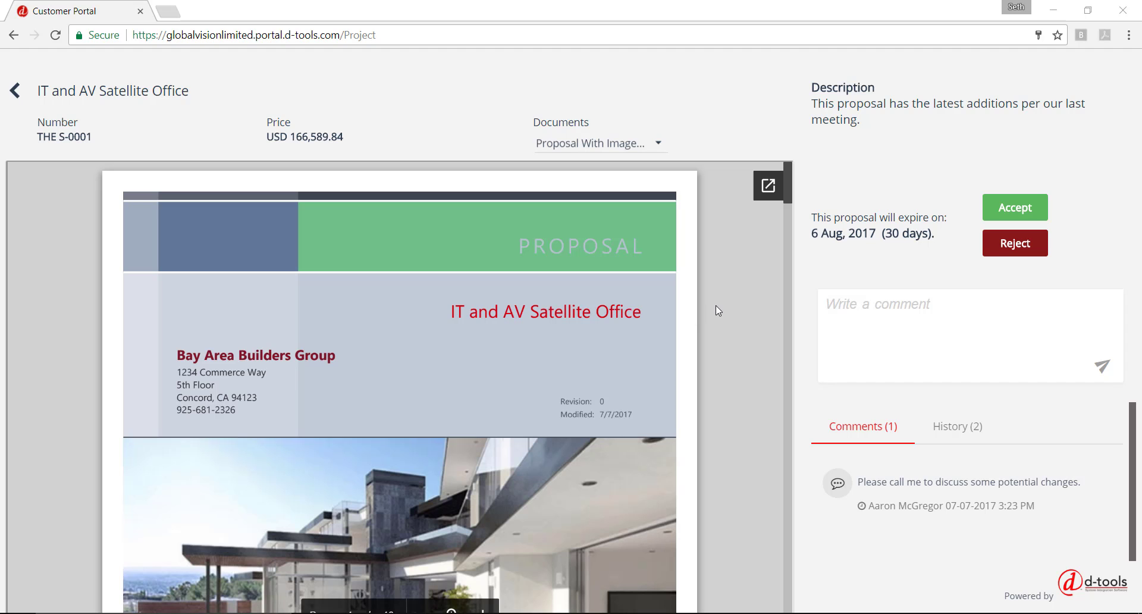
Accept the proposal with the comment "We are ready to move forward." and a hand-drawn signature, without saving it as the default
{"action": "left_click", "coordinate": [1015, 211]}
{"action": "left_click", "coordinate": [684, 212]}
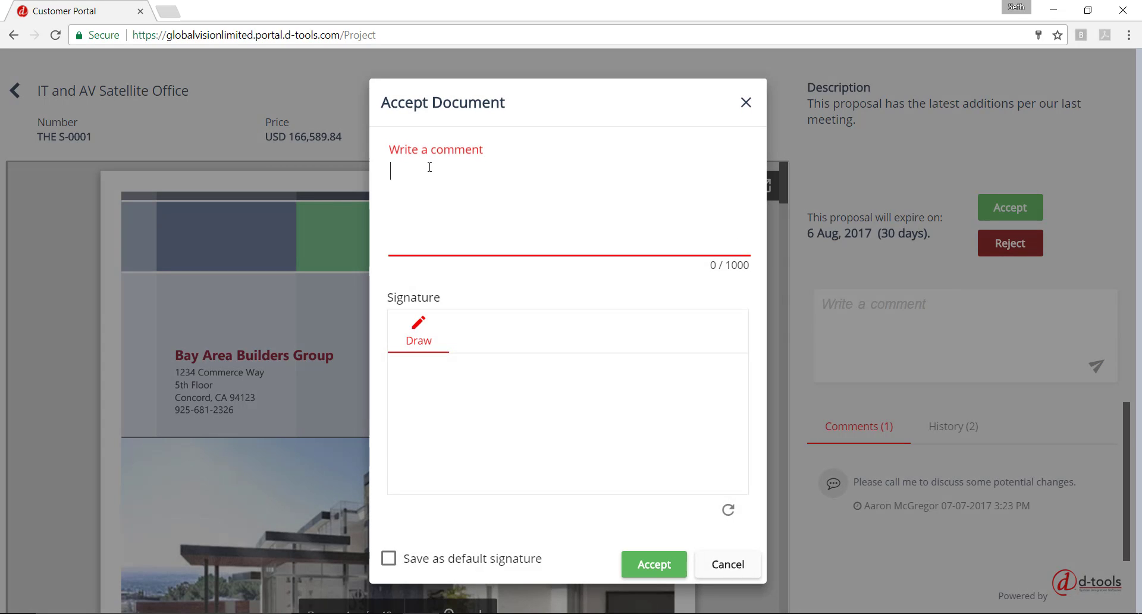
{"action": "type", "text": "We are ready to move forward."}
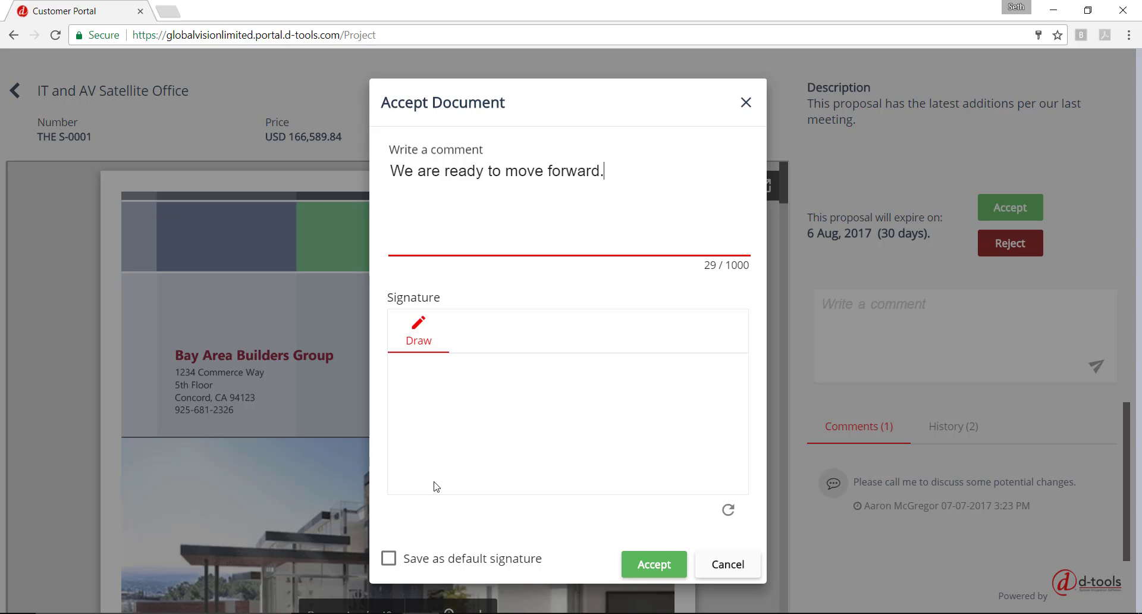
{"action": "left_click_drag", "start_coordinate": [437, 486], "coordinate": [533, 449]}
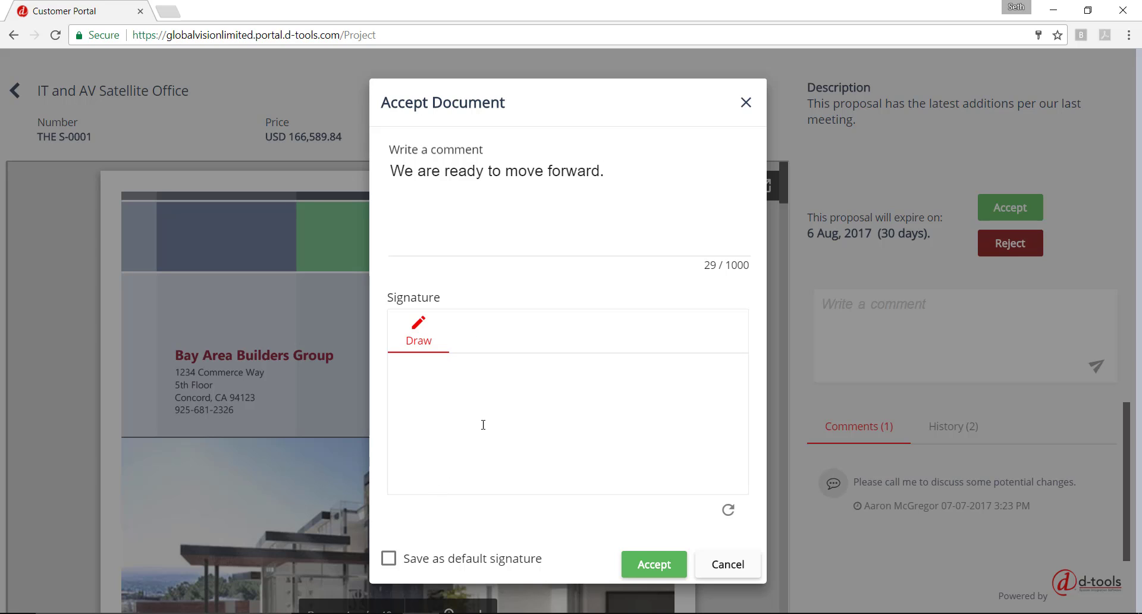
{"action": "mouse_move", "coordinate": [461, 378]}
{"action": "left_mouse_down"}
{"action": "mouse_move", "coordinate": [426, 457]}
{"action": "mouse_move", "coordinate": [488, 456]}
{"action": "mouse_move", "coordinate": [493, 445]}
{"action": "left_mouse_up"}
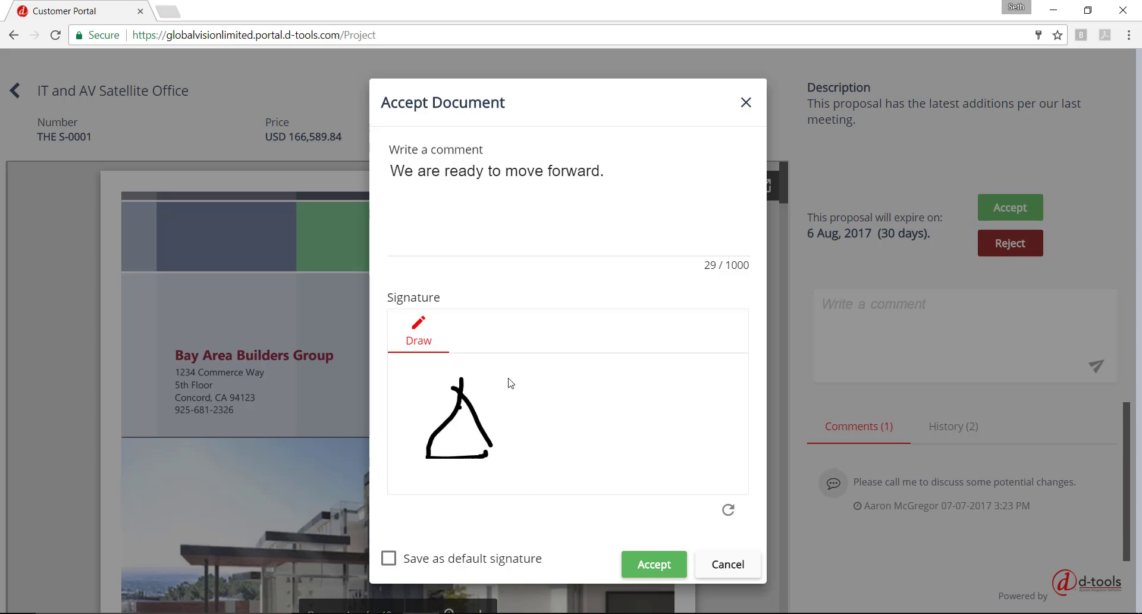
{"action": "mouse_move", "coordinate": [517, 397]}
{"action": "left_mouse_down"}
{"action": "mouse_move", "coordinate": [521, 448]}
{"action": "mouse_move", "coordinate": [650, 437]}
{"action": "left_mouse_up"}
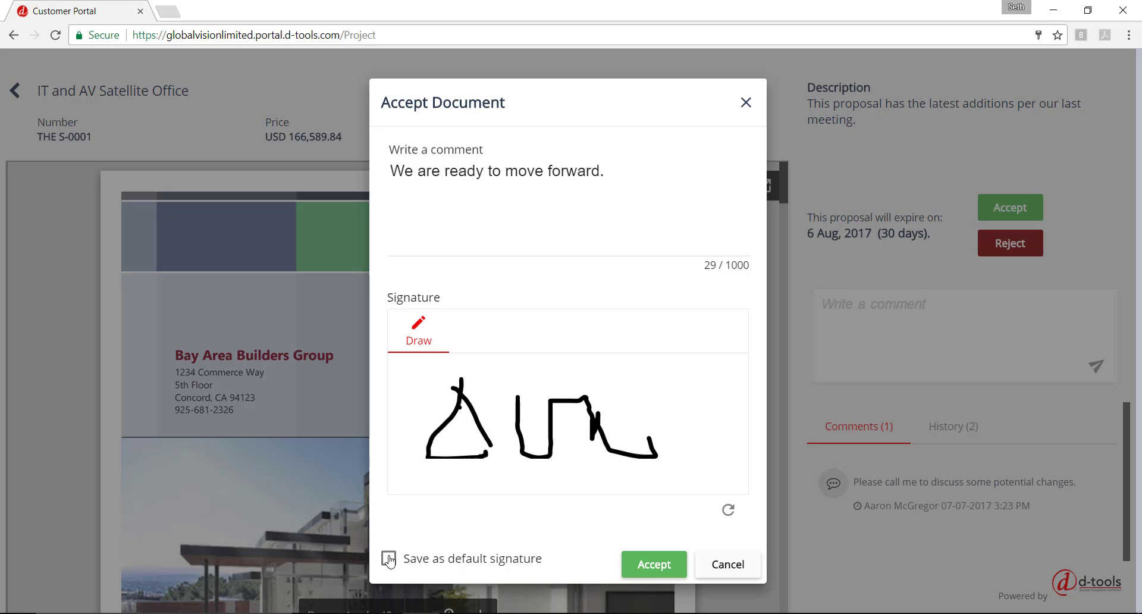
{"action": "left_click", "coordinate": [662, 565]}
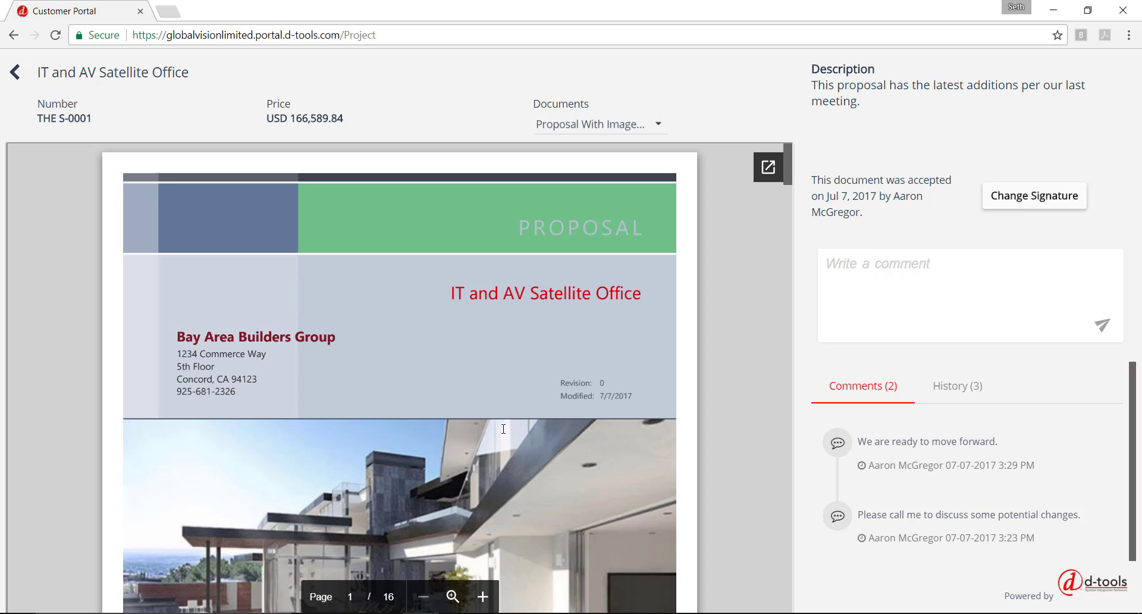
Open the signed proposal PDF attached to the acceptance notification e-mail and examine the client signature on page 16
{"action": "left_click", "coordinate": [467, 574]}
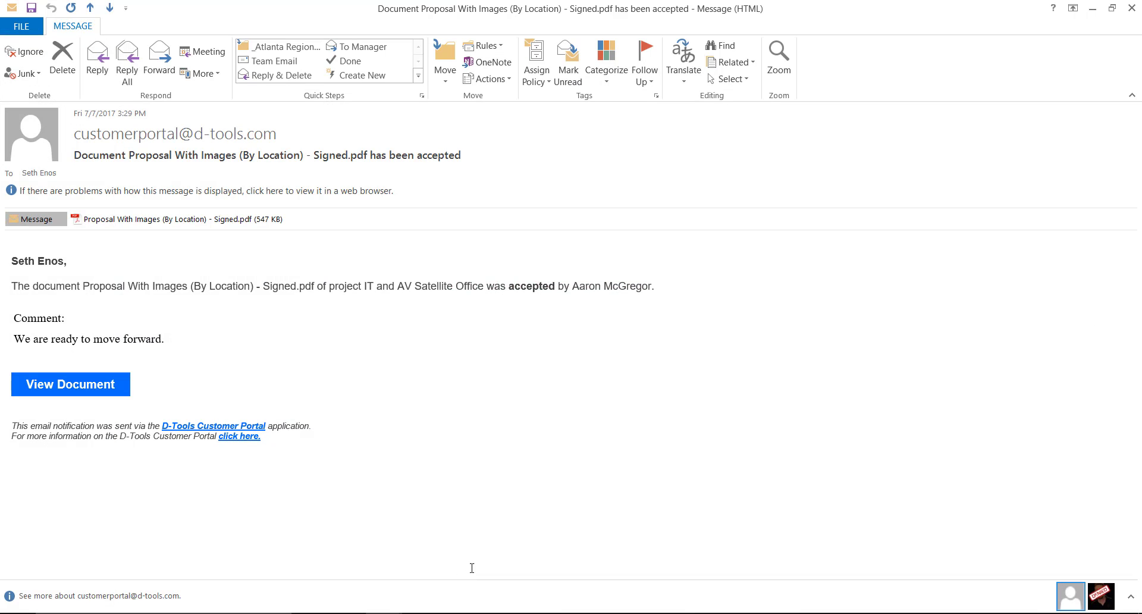
{"action": "left_click", "coordinate": [177, 220]}
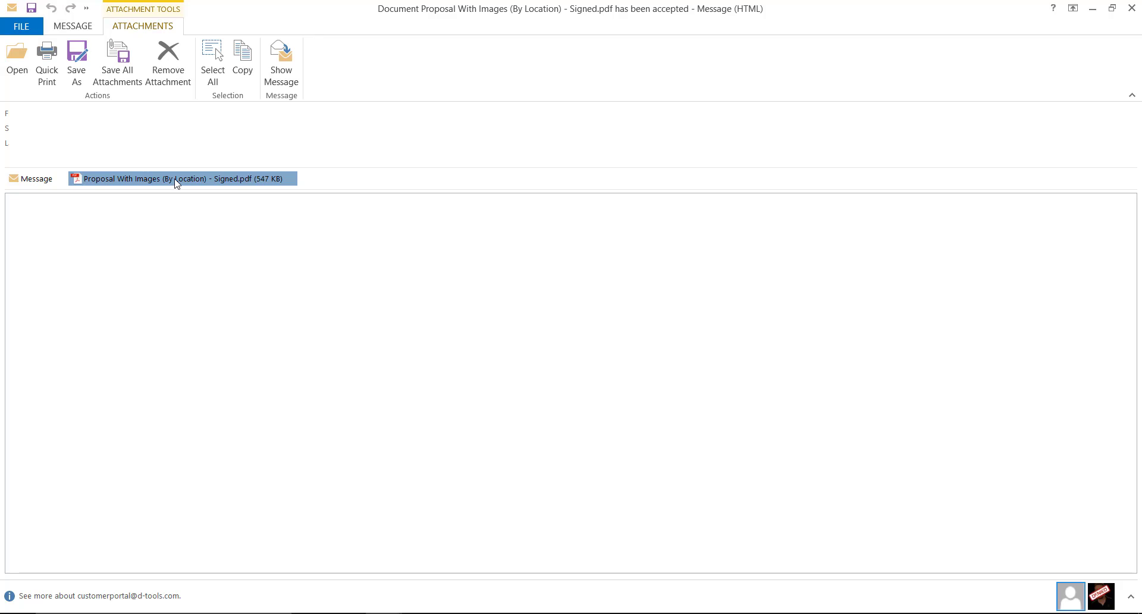
{"action": "double_click", "coordinate": [176, 183]}
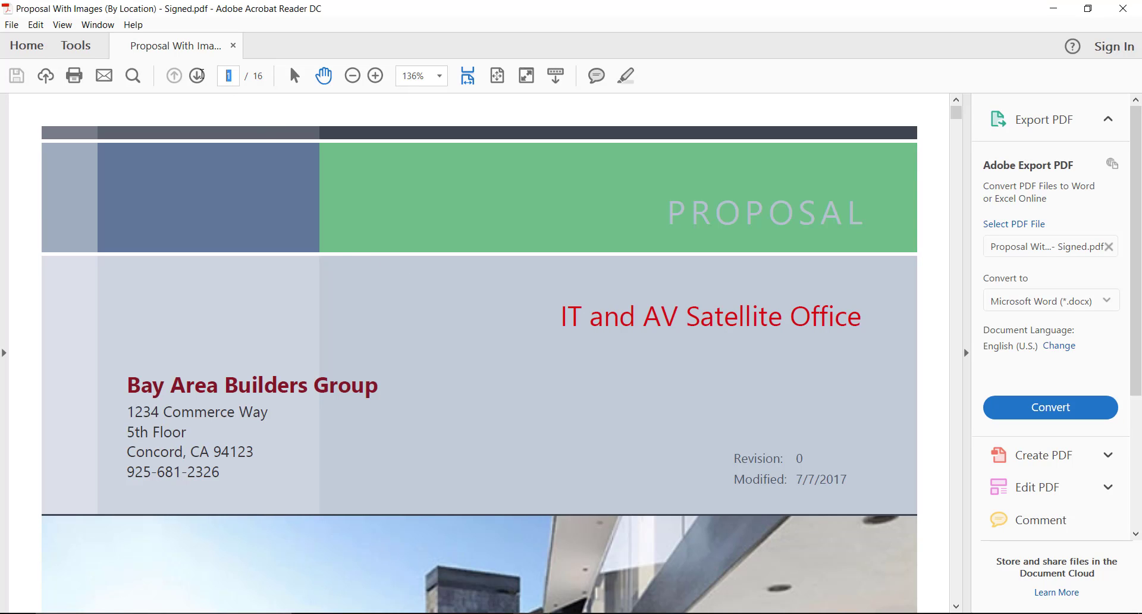
{"action": "type", "text": "16"}
{"action": "key", "text": "Return"}
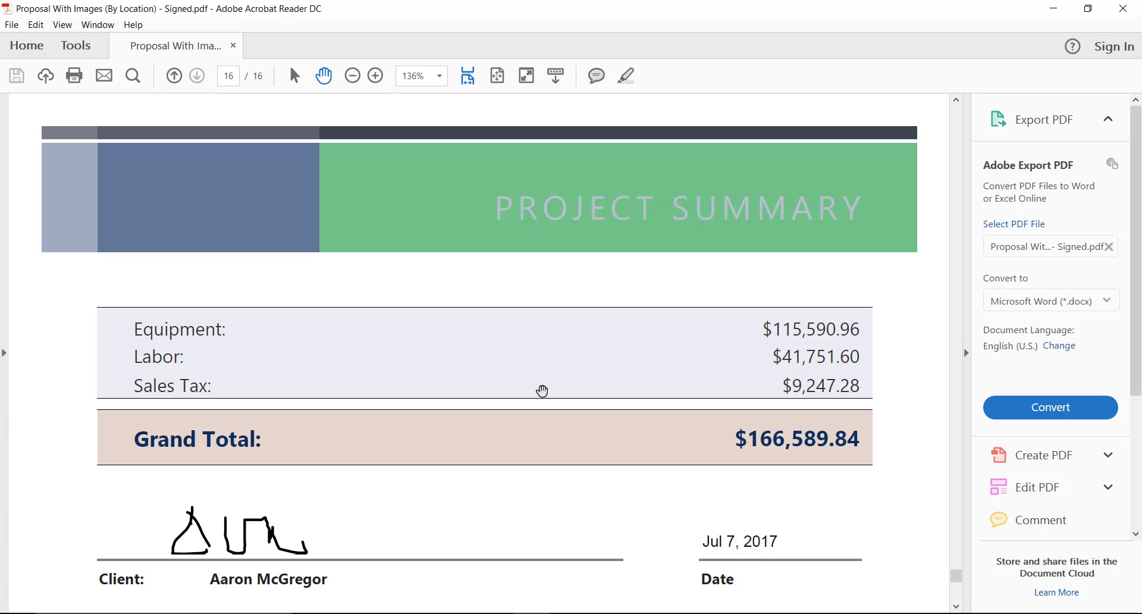
Switch to the D-Tools SI Project Explorer and check out the Bay Area Builders Group project IT and AV Satellite Office
{"action": "left_click", "coordinate": [482, 612]}
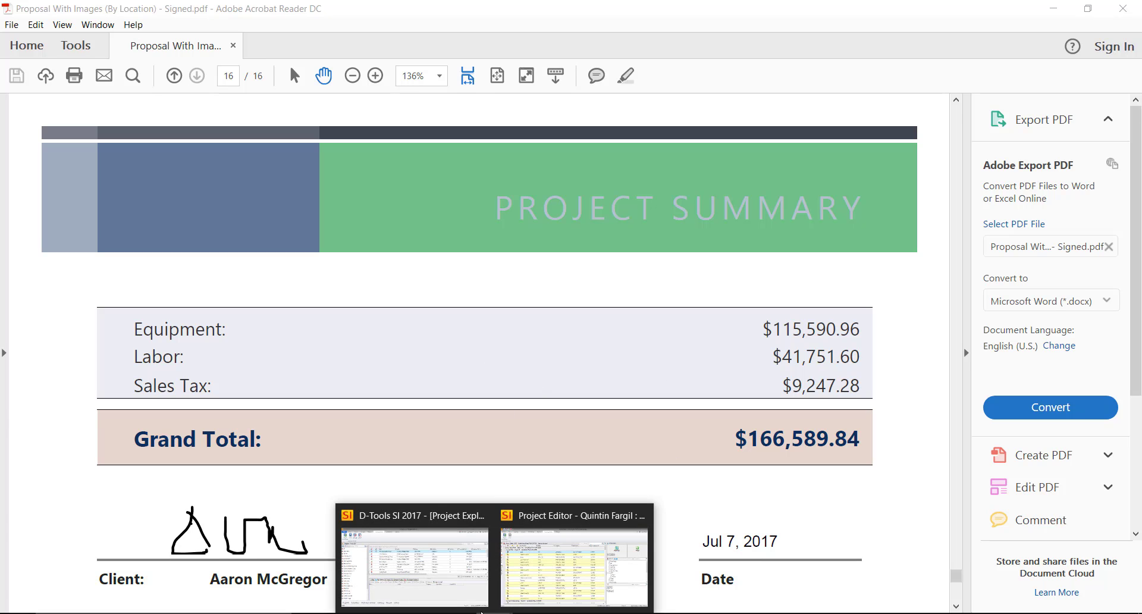
{"action": "left_click", "coordinate": [455, 580]}
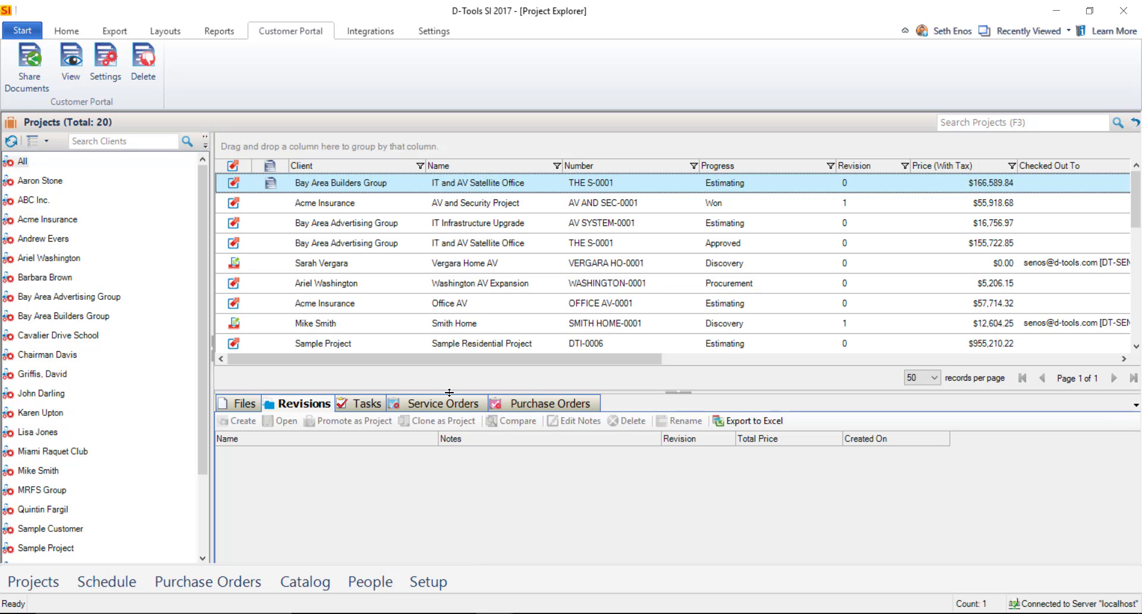
{"action": "left_click", "coordinate": [67, 29]}
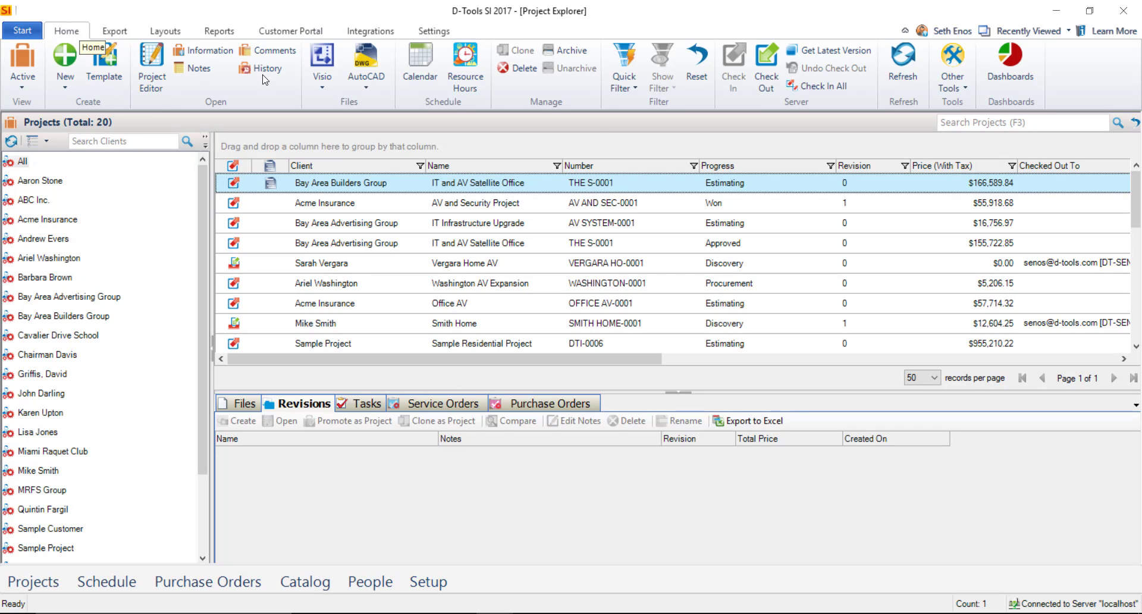
{"action": "left_click", "coordinate": [766, 65]}
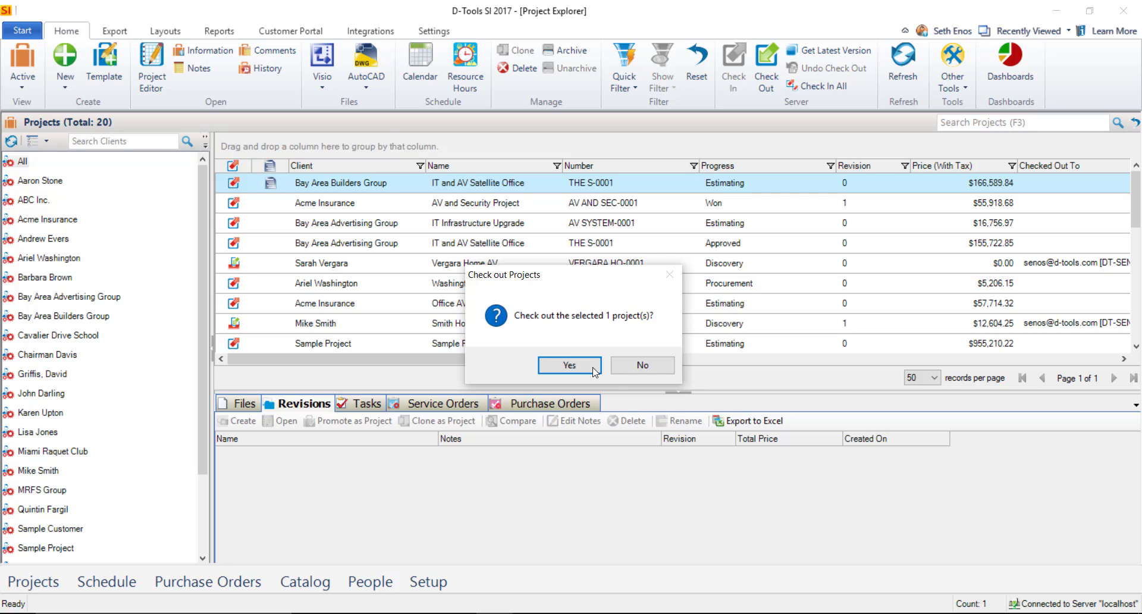
{"action": "left_click", "coordinate": [569, 364]}
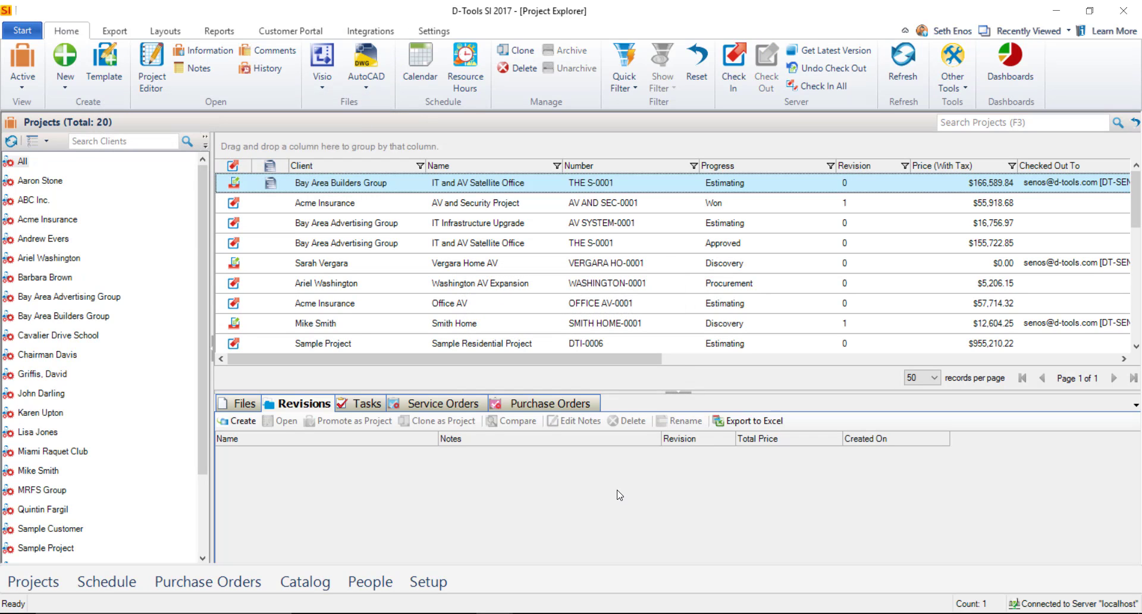
Add the accepted documents from the Customer Portal to the project's files and select Proposal With Images (By Location).pdf
{"action": "left_click", "coordinate": [240, 404]}
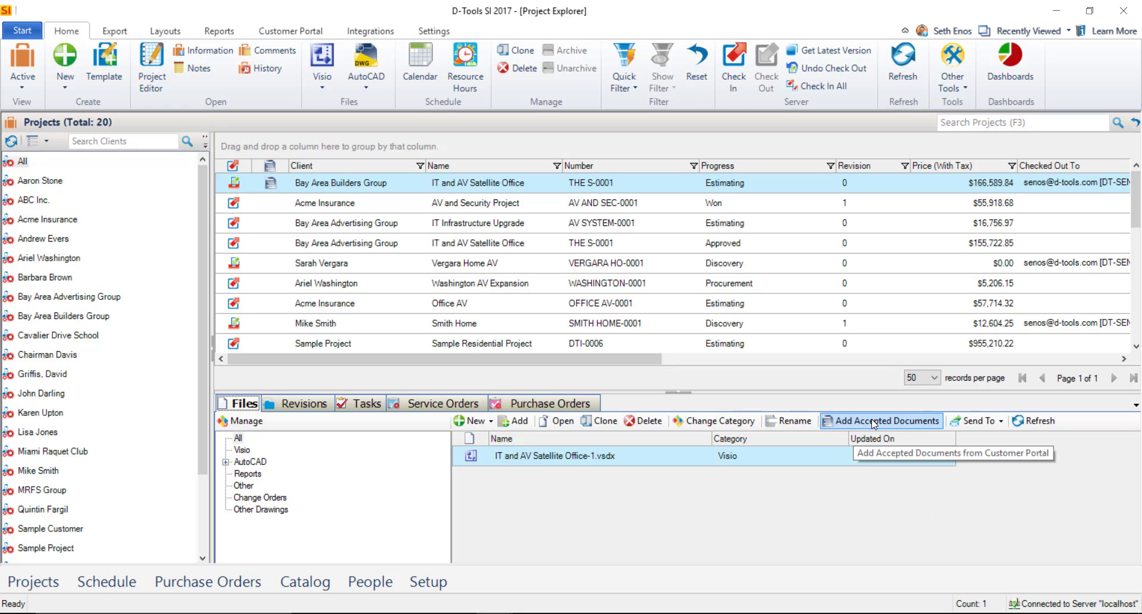
{"action": "left_click", "coordinate": [853, 417]}
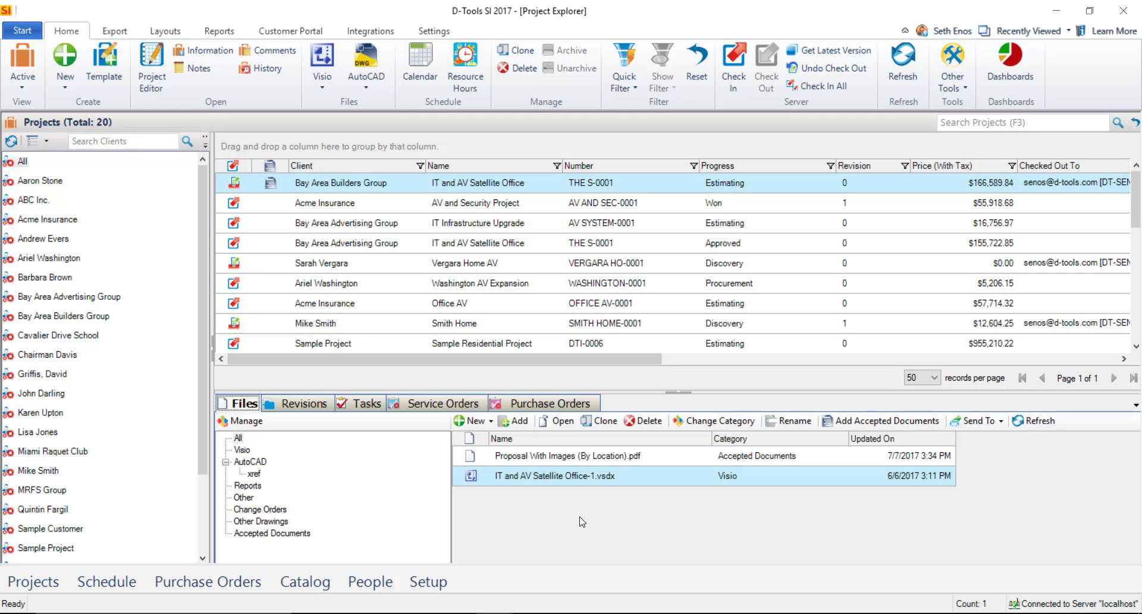
{"action": "left_click", "coordinate": [595, 459]}
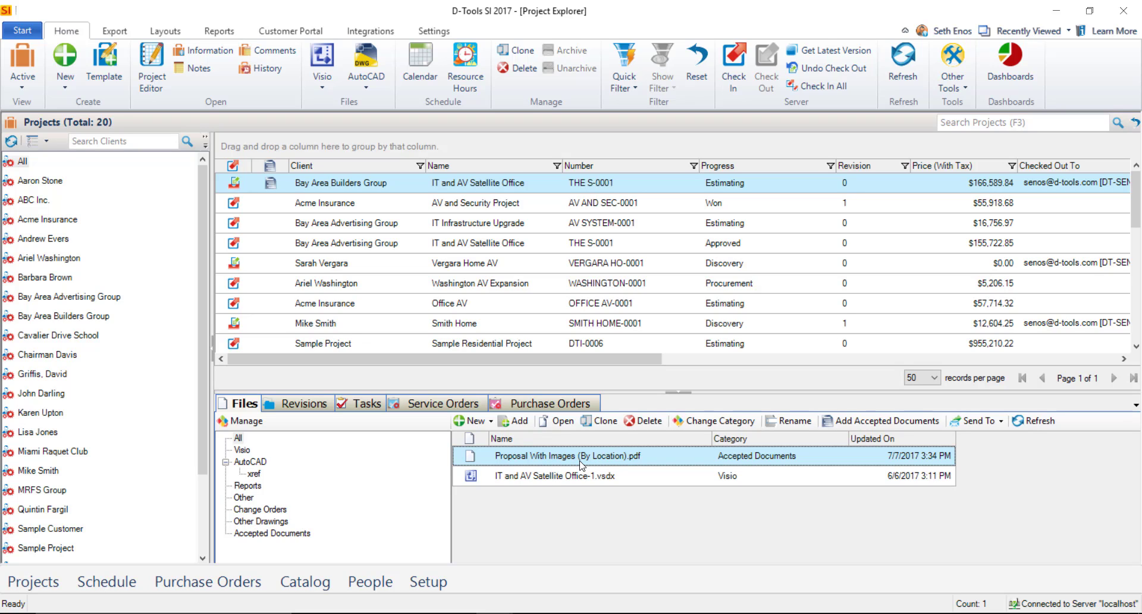
Leave the project list and return to the home page
{"action": "left_click", "coordinate": [23, 31]}
{"action": "left_click", "coordinate": [356, 171]}
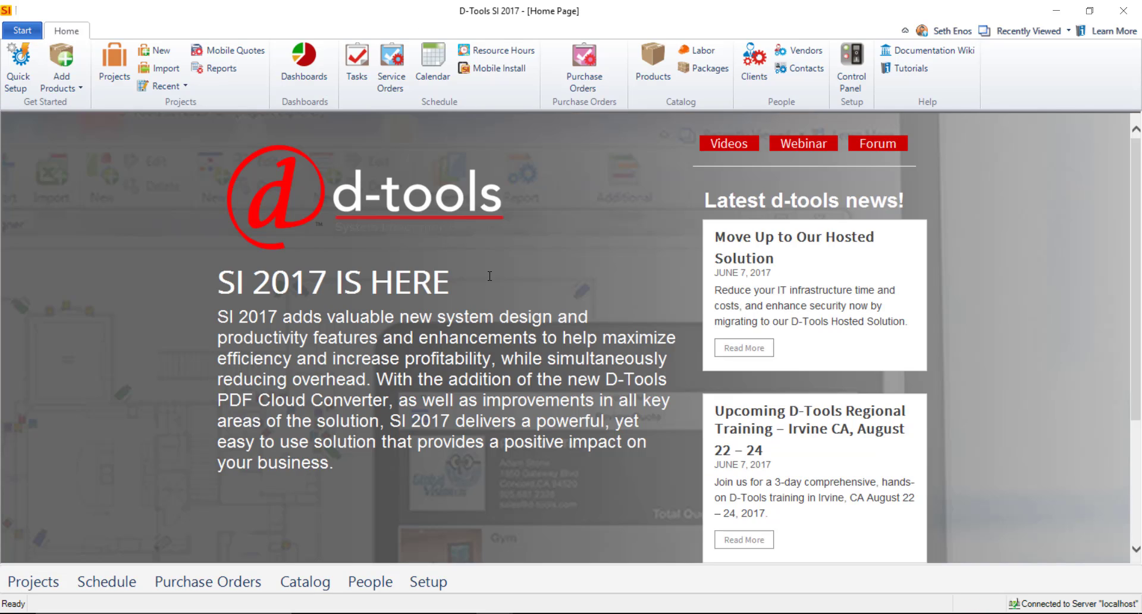